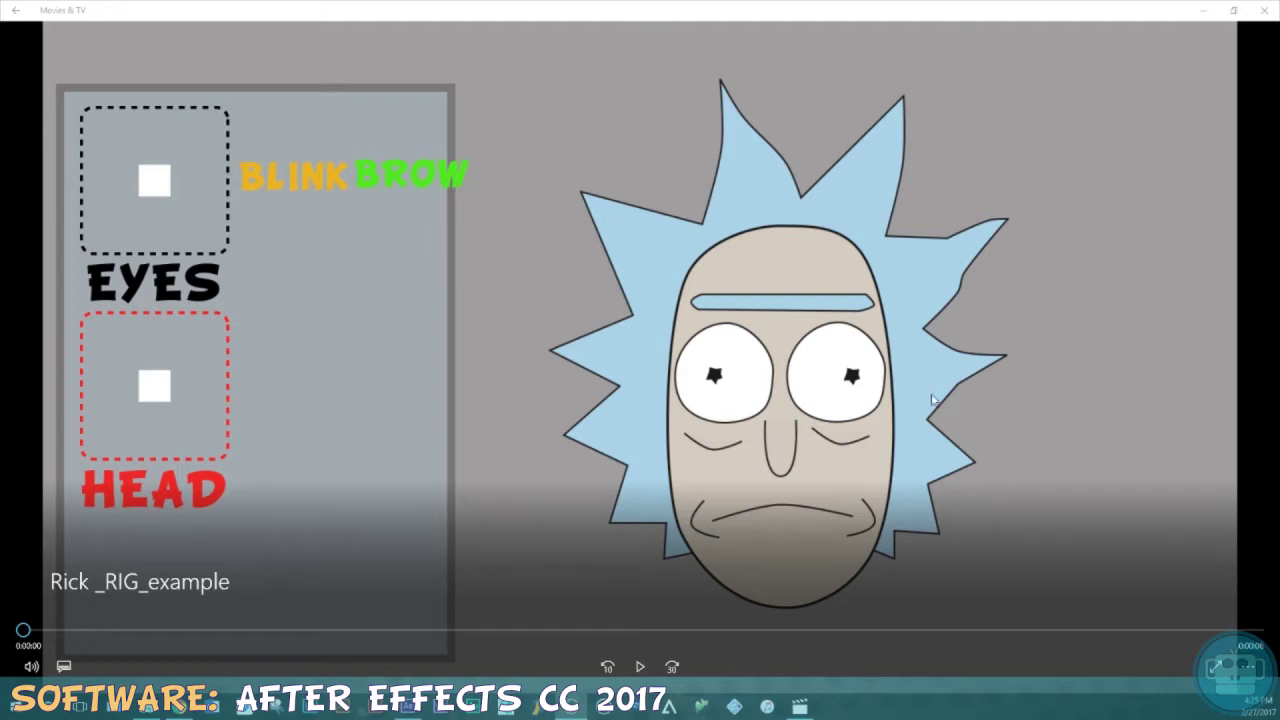
# Step: Play the Rick _RIG_example preview video, stop it partway and close the player
pyautogui.click(641, 667)
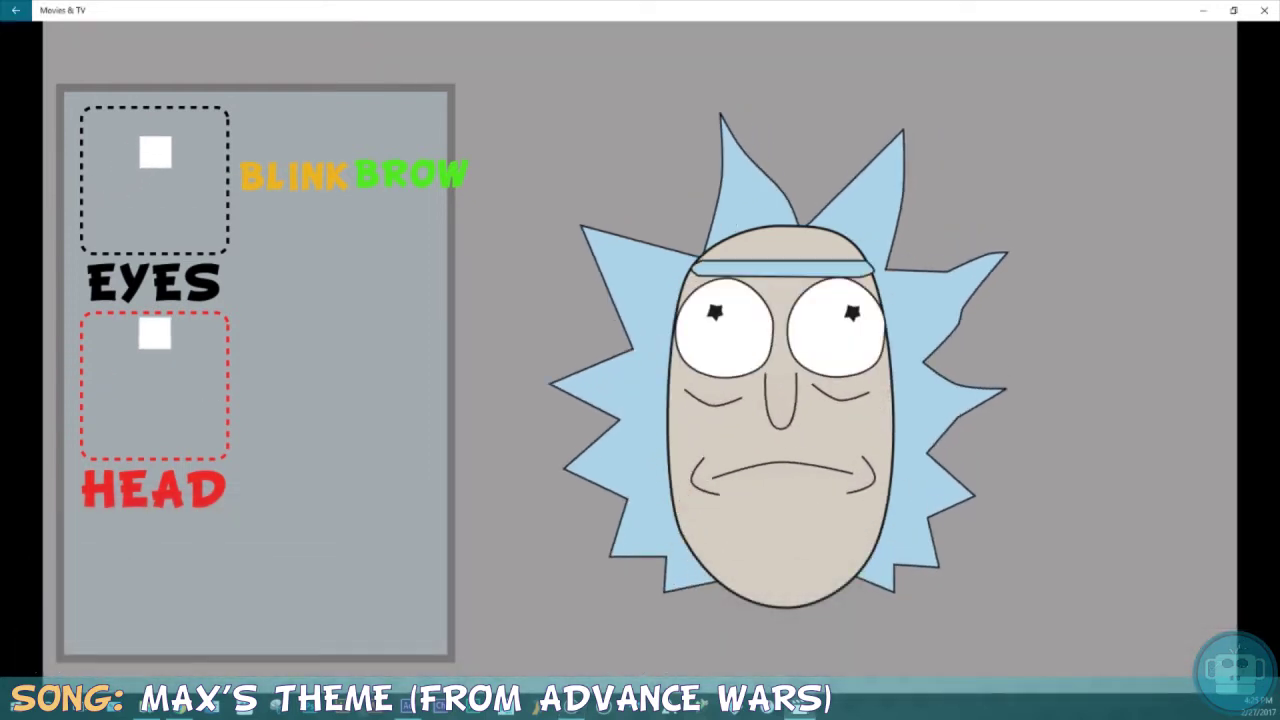
pyautogui.moveTo(462, 240)
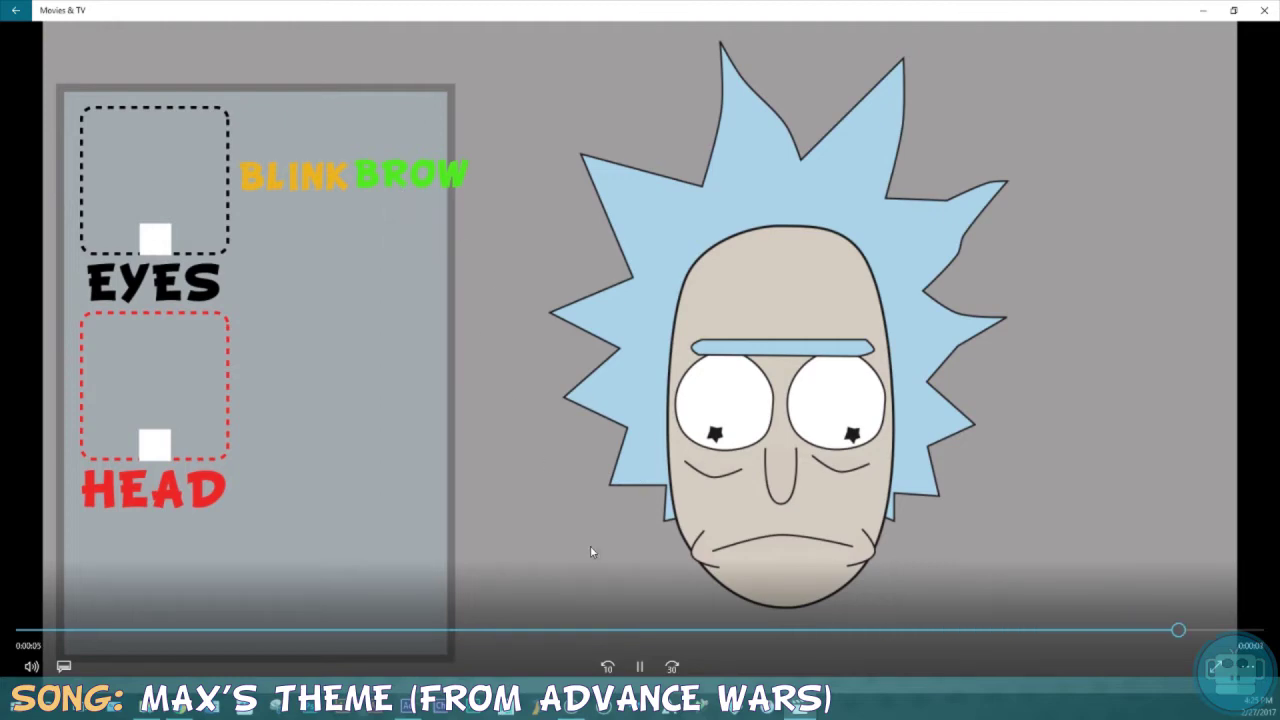
pyautogui.click(641, 670)
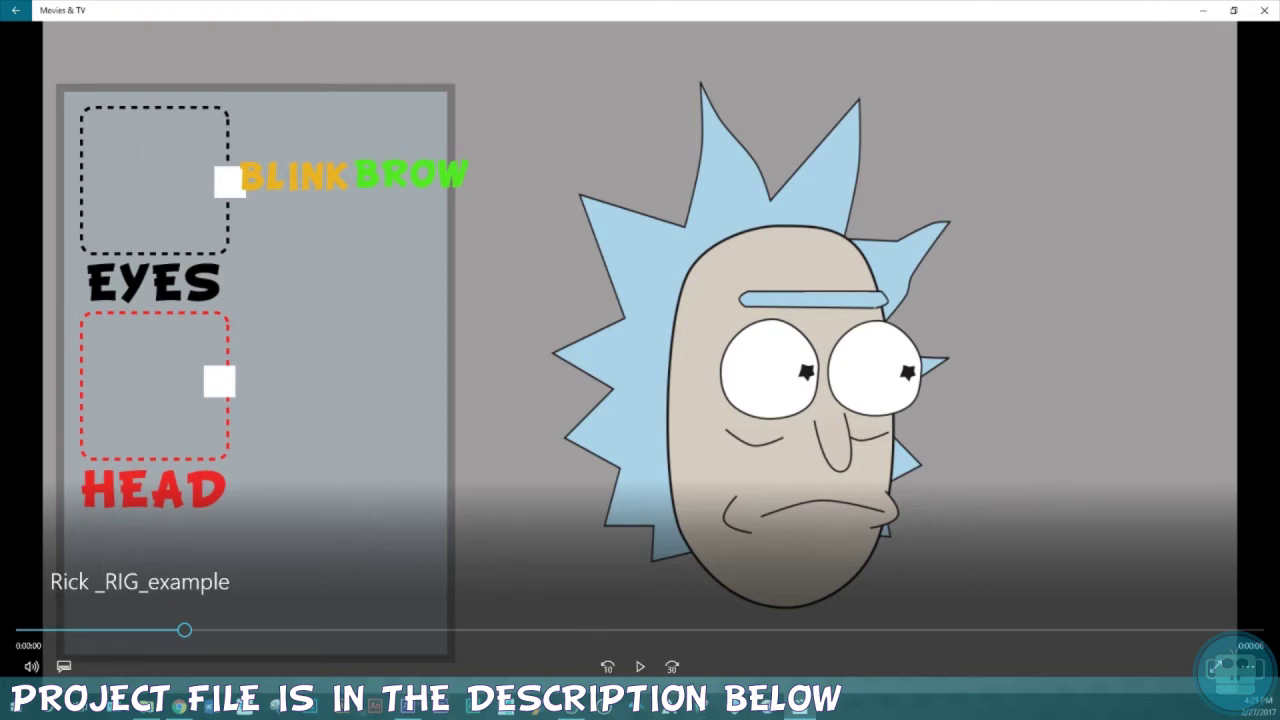
pyautogui.click(1270, 10)
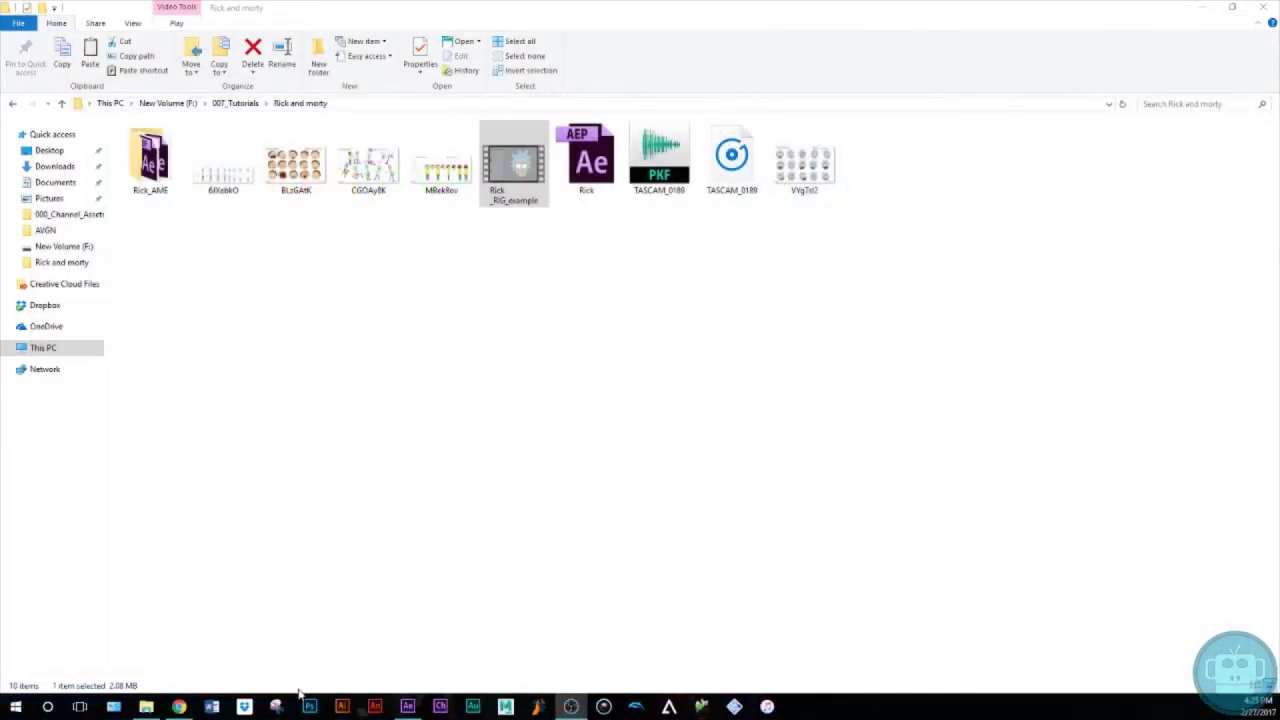
# Step: Switch to After Effects and test-move the Eyes and Head joysticks in the Rick _RIG composition
pyautogui.click(407, 707)
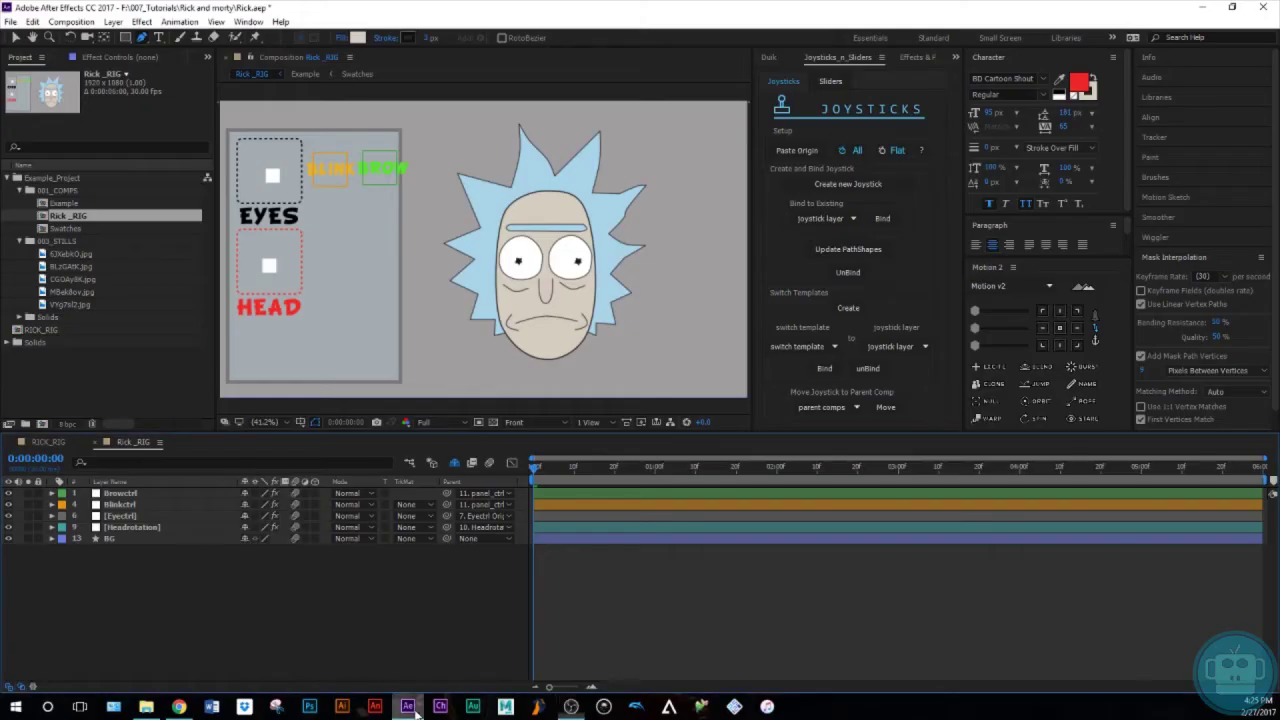
pyautogui.press('v')
pyautogui.click(272, 178)
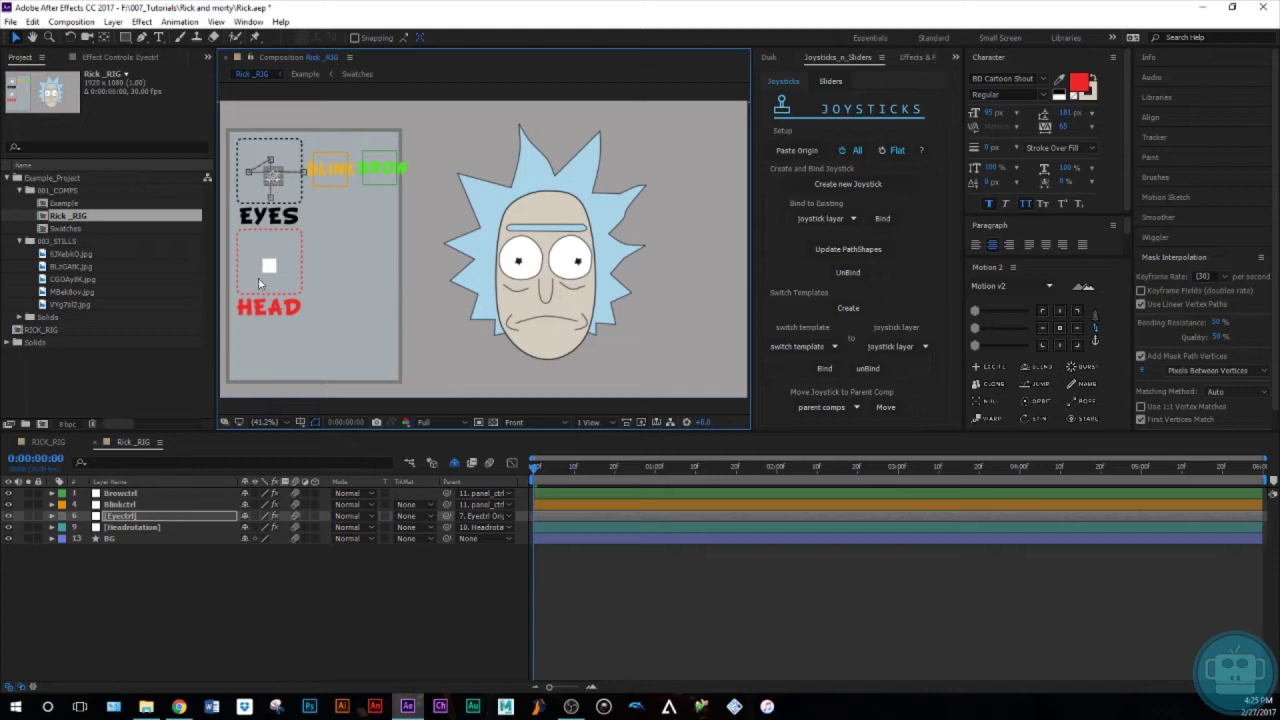
pyautogui.moveTo(273, 184)
pyautogui.mouseDown()
pyautogui.moveTo(250, 158)
pyautogui.moveTo(285, 152)
pyautogui.moveTo(263, 178)
pyautogui.moveTo(258, 156)
pyautogui.moveTo(272, 190)
pyautogui.moveTo(250, 165)
pyautogui.moveTo(293, 181)
pyautogui.moveTo(255, 182)
pyautogui.moveTo(252, 166)
pyautogui.moveTo(286, 160)
pyautogui.moveTo(272, 176)
pyautogui.mouseUp()
pyautogui.moveTo(269, 265)
pyautogui.mouseDown()
pyautogui.moveTo(291, 264)
pyautogui.moveTo(284, 244)
pyautogui.moveTo(280, 276)
pyautogui.moveTo(290, 252)
pyautogui.moveTo(263, 257)
pyautogui.moveTo(305, 262)
pyautogui.moveTo(248, 256)
pyautogui.moveTo(289, 261)
pyautogui.moveTo(269, 258)
pyautogui.mouseUp()
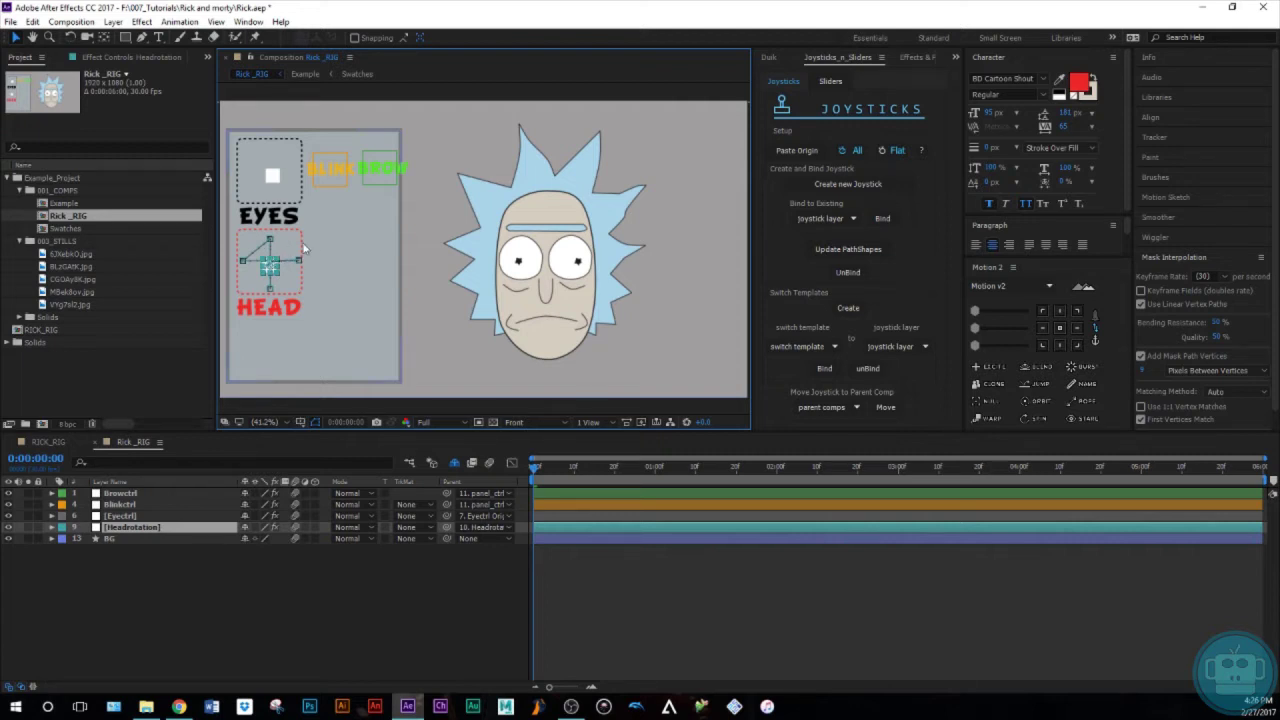
# Step: Show the Blinkctrl layer's effects and test a blink by scrubbing all four lid sliders together
pyautogui.click(332, 177)
pyautogui.click(122, 57)
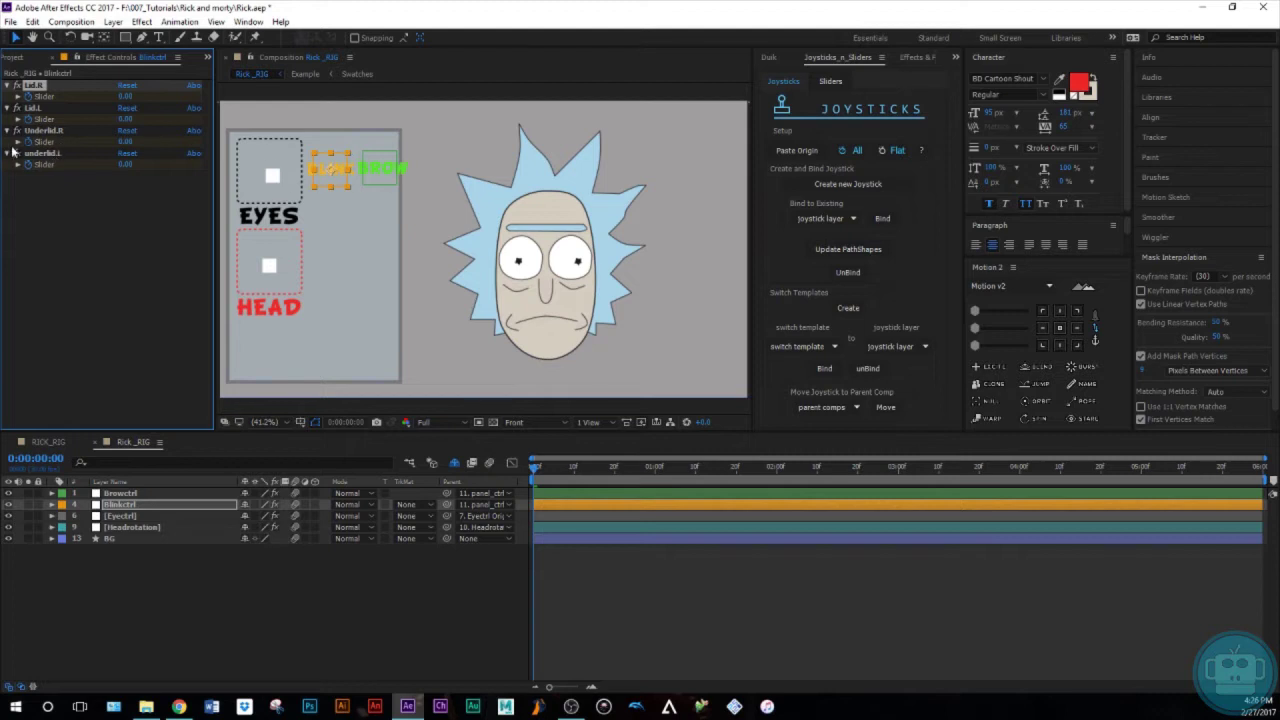
pyautogui.keyDown('shift'); pyautogui.click(42, 153); pyautogui.keyUp('shift')
pyautogui.moveTo(126, 164); pyautogui.dragTo(39, 153)
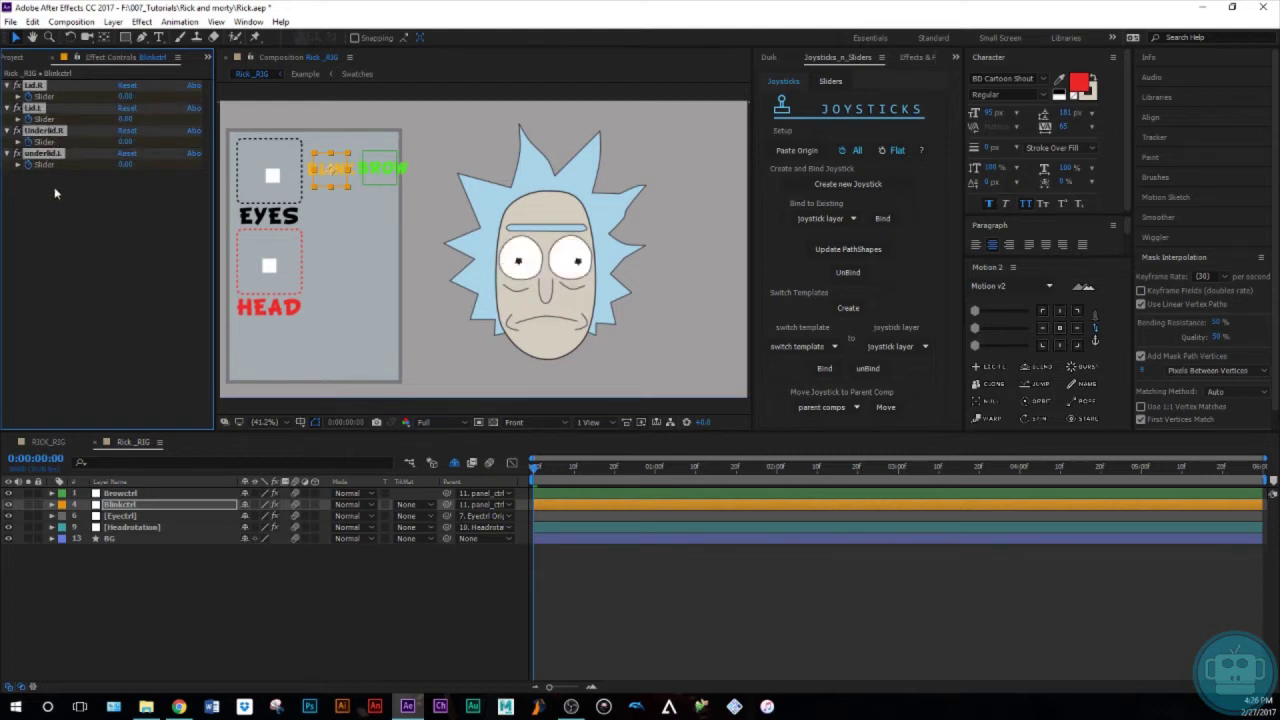
# Step: Test the lower eyelids by scrubbing the Underlid.R and underlid.L sliders together
pyautogui.click(42, 153)
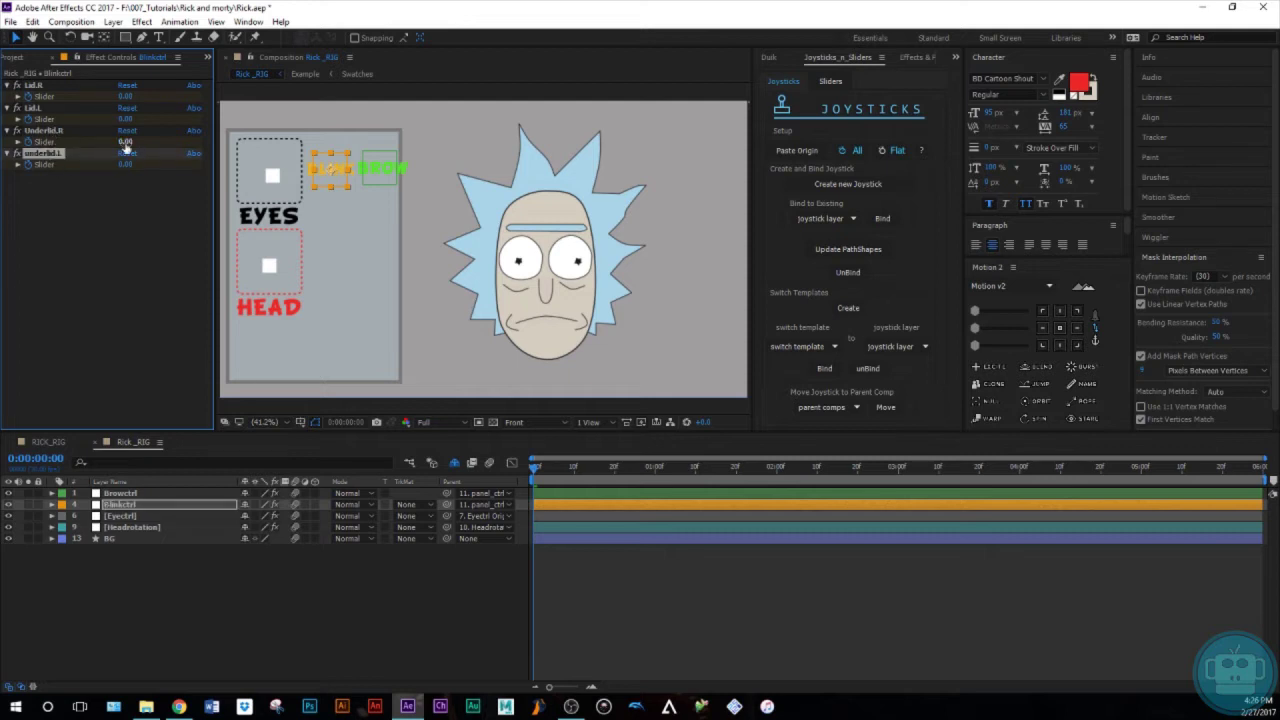
pyautogui.keyDown('shift'); pyautogui.click(84, 132); pyautogui.keyUp('shift')
pyautogui.moveTo(122, 142); pyautogui.dragTo(140, 133)
pyautogui.click(140, 133)
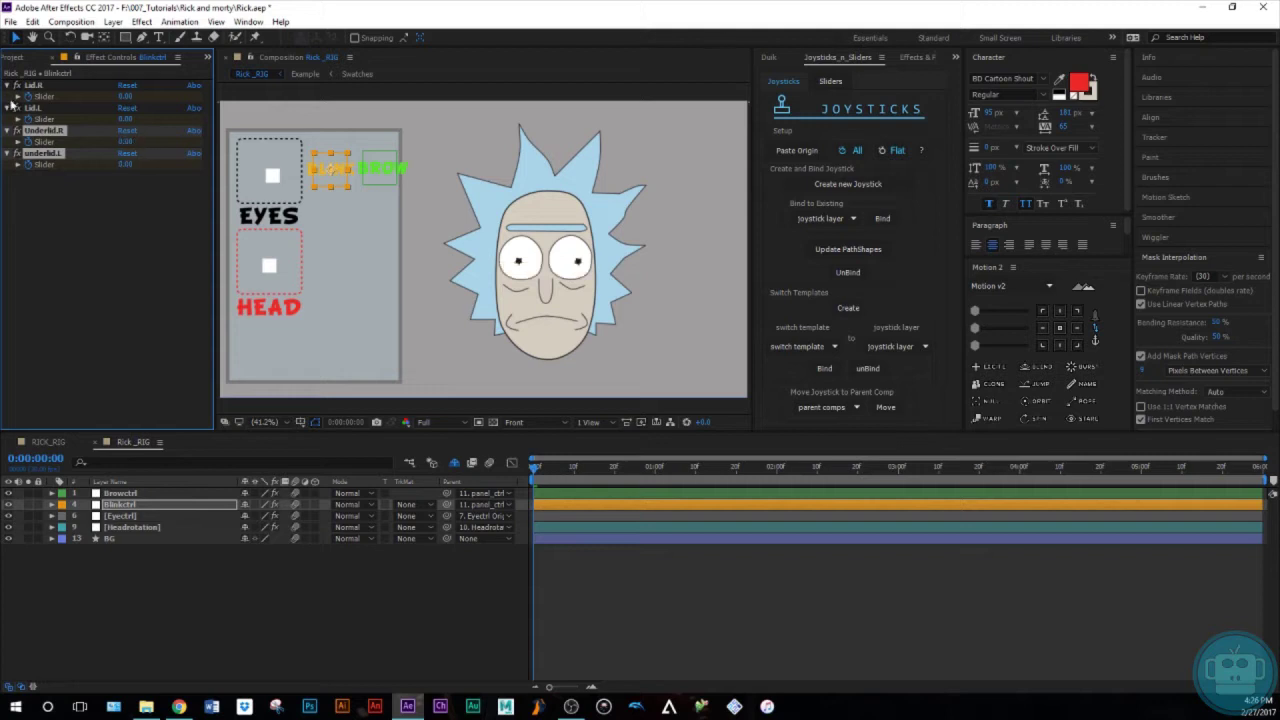
# Step: Test the upper eyelids by scrubbing Lid.R and Lid.L together, and undo the slider change
pyautogui.click(30, 87)
pyautogui.keyDown('shift'); pyautogui.click(30, 108); pyautogui.keyUp('shift')
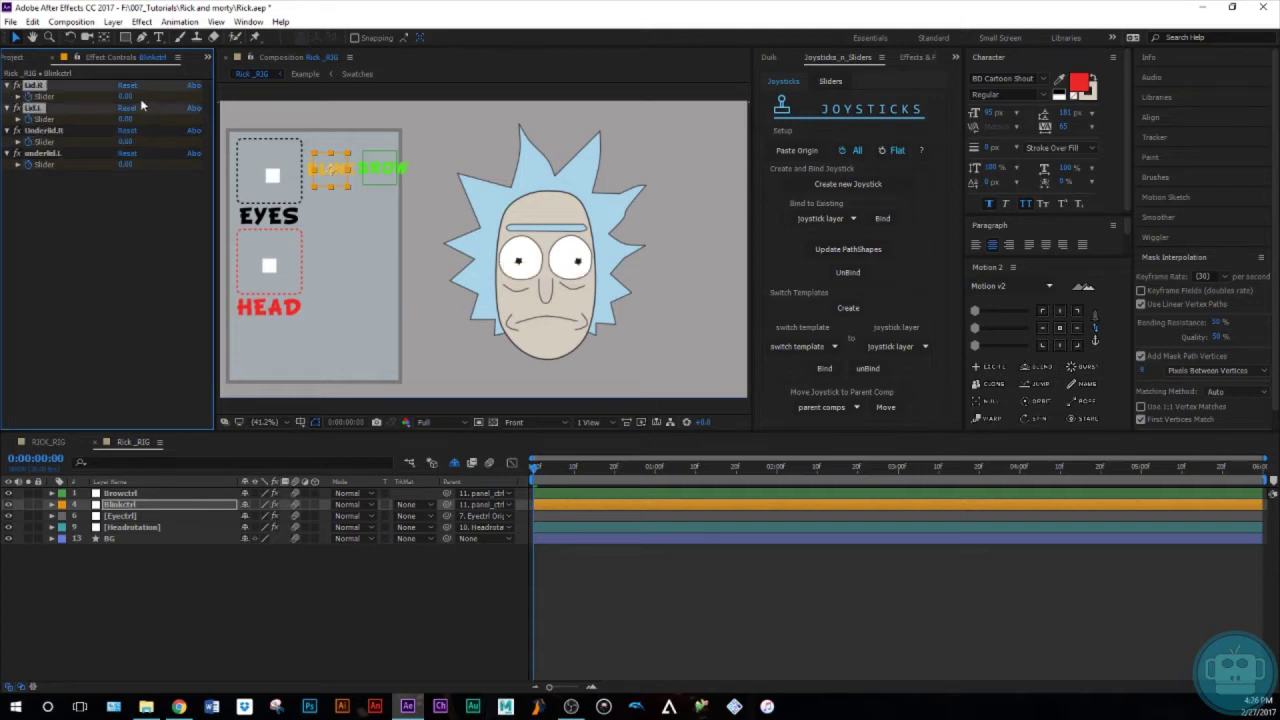
pyautogui.moveTo(127, 96); pyautogui.dragTo(165, 96)
pyautogui.hotkey('ctrl', 'z')
pyautogui.click(82, 194)
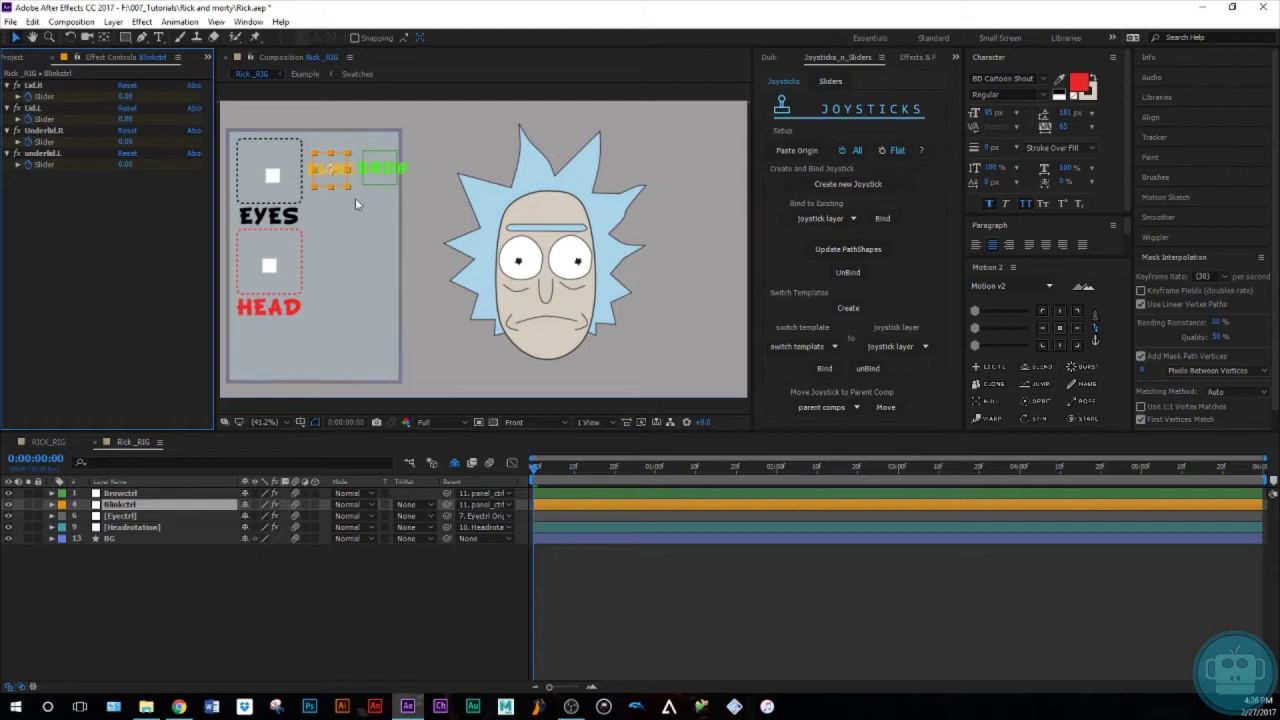
# Step: View the Mid, Left and Right sliders of the Browctrl layer
pyautogui.click(380, 165)
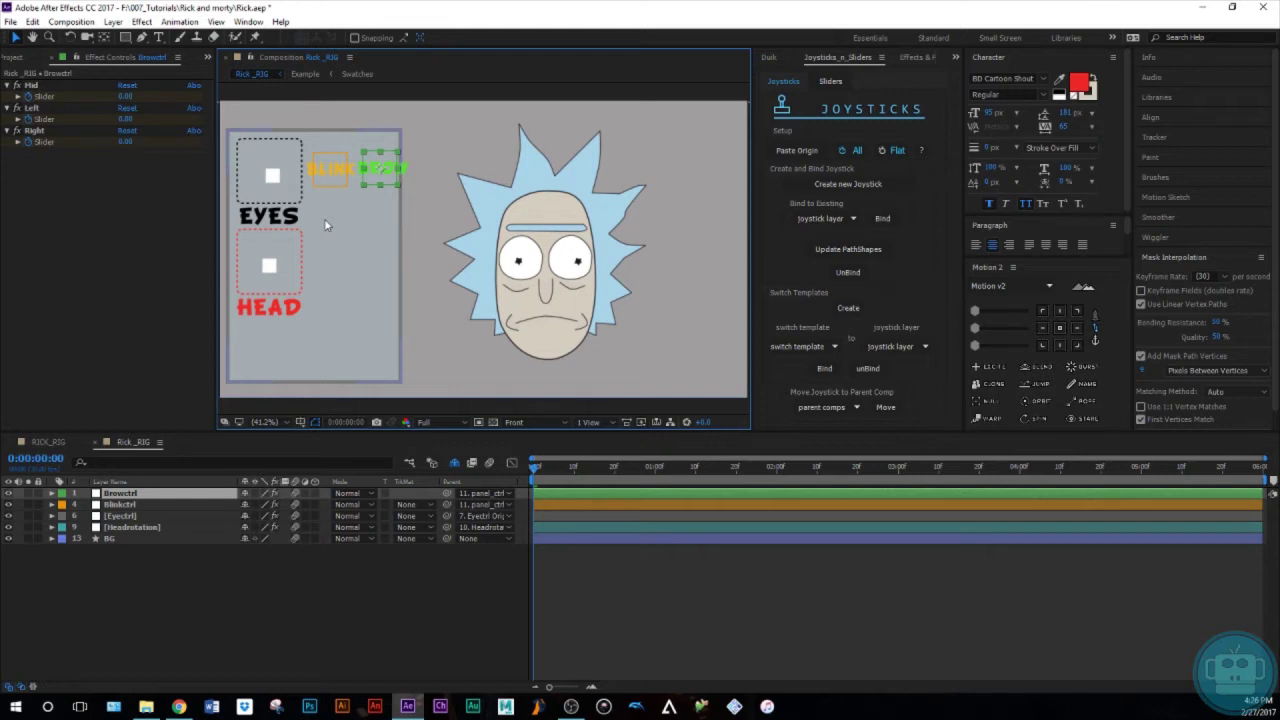
pyautogui.click(188, 566)
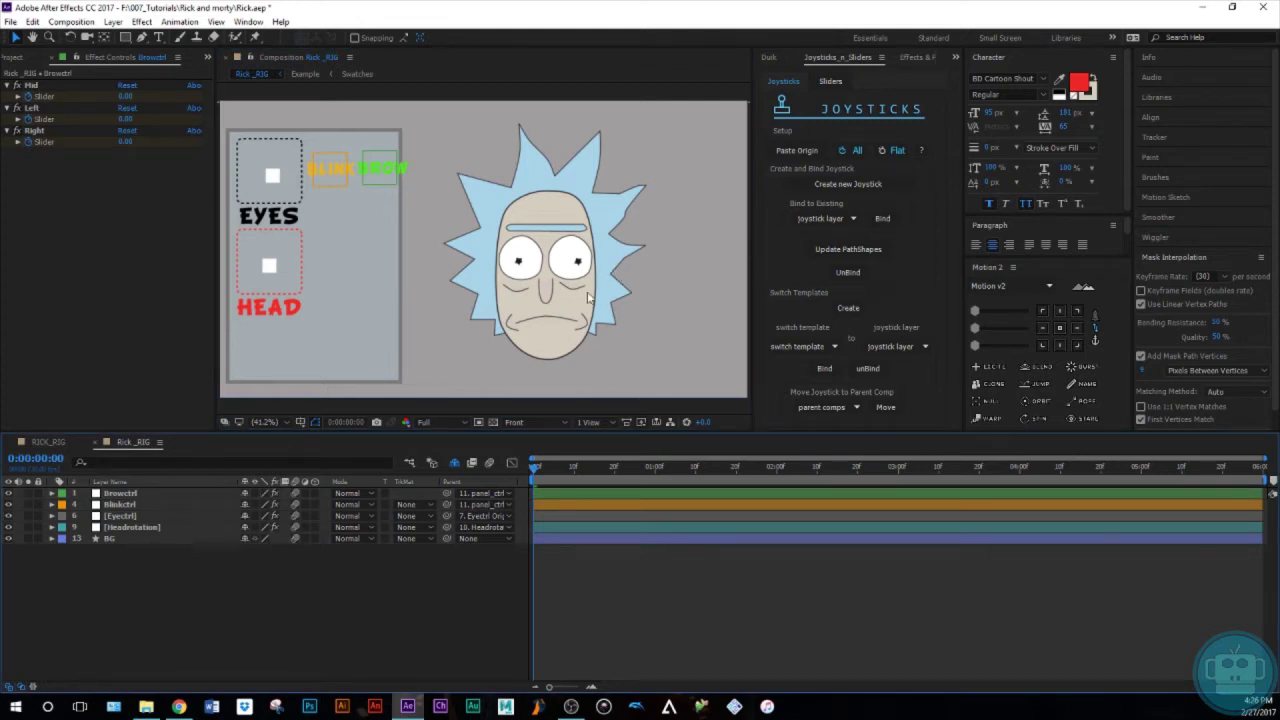
# Step: Close the finished Rick _RIG composition and collapse the Example_Project folder in the project
pyautogui.click(95, 442)
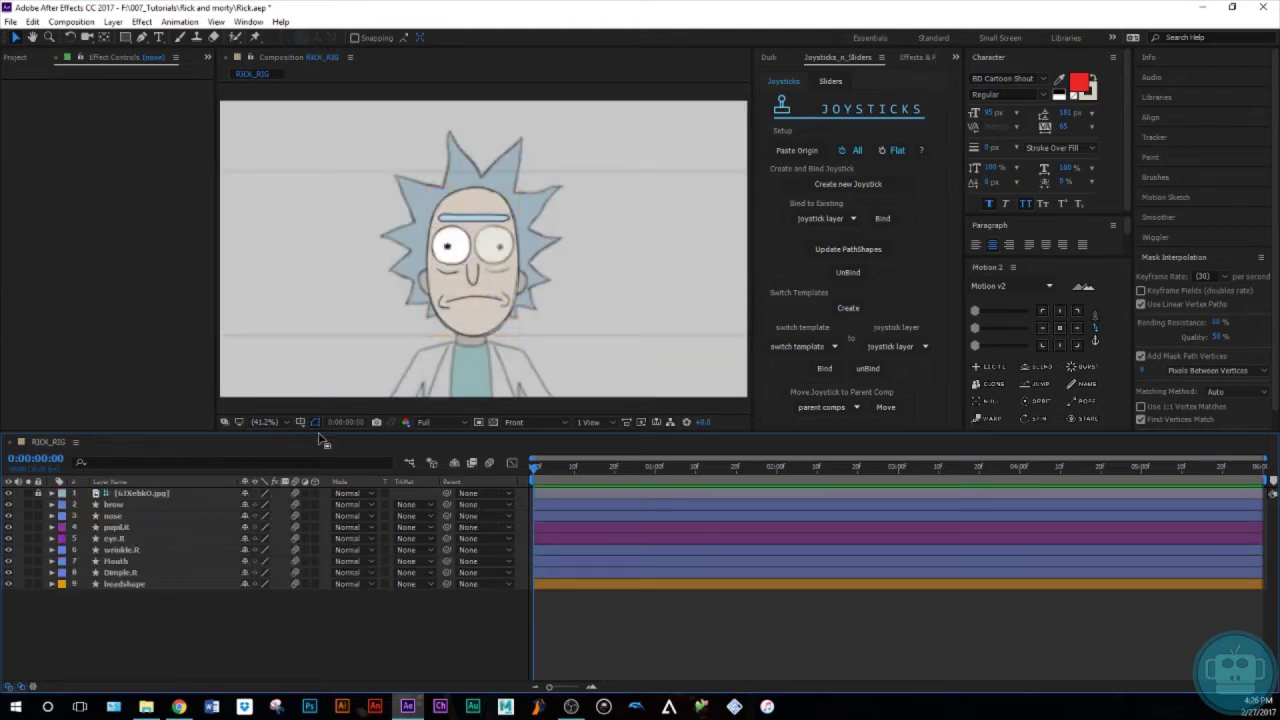
pyautogui.click(17, 57)
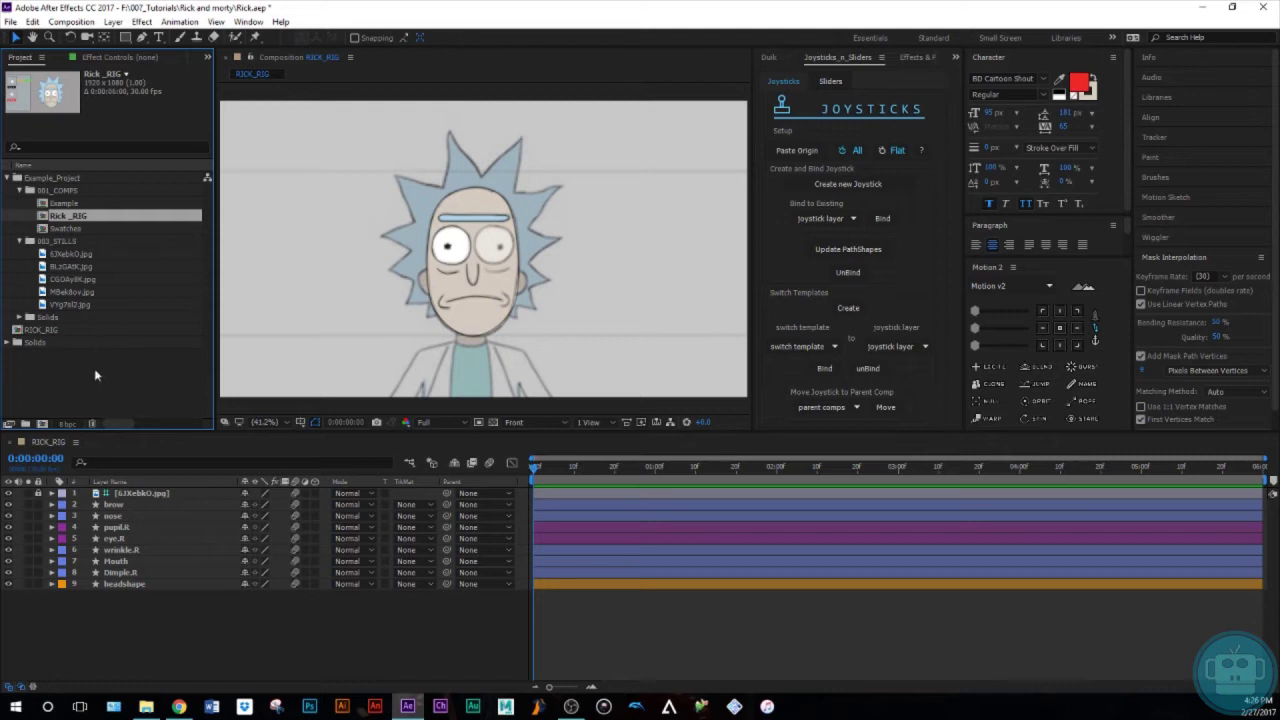
pyautogui.click(8, 178)
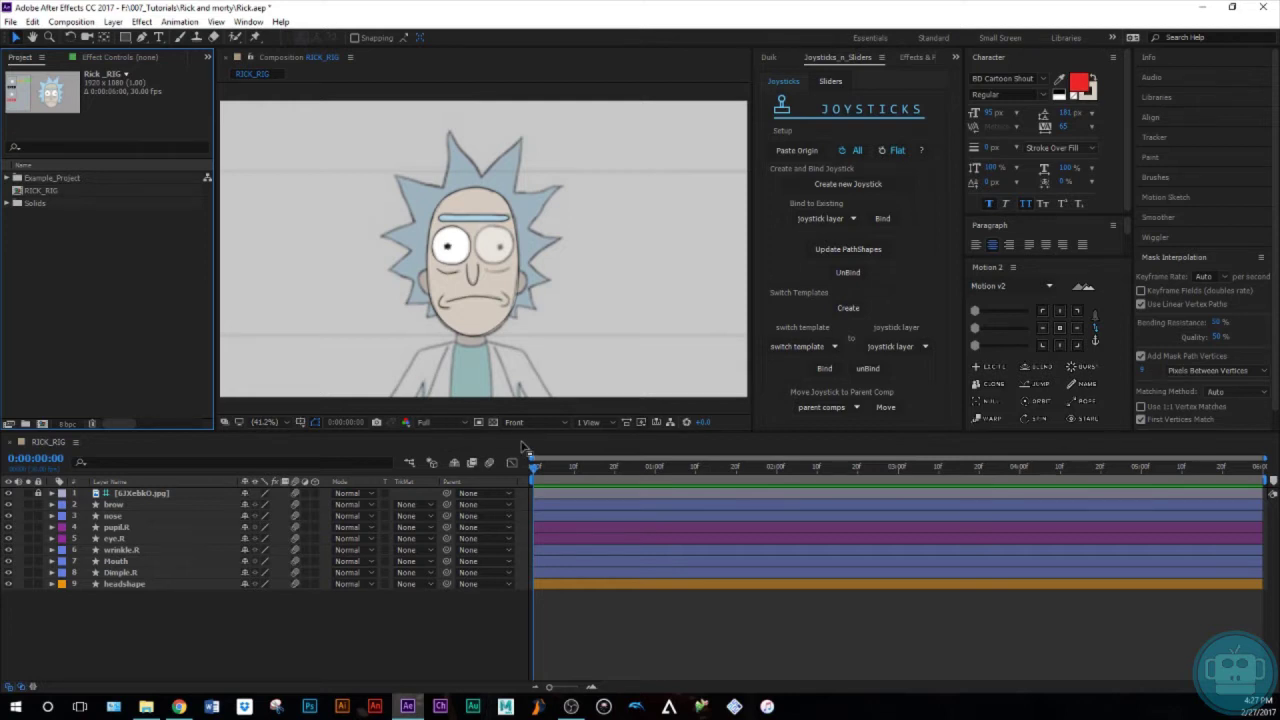
# Step: Look over the tools of the Duik and Joysticks n Sliders scripts used for rigging
pyautogui.click(770, 58)
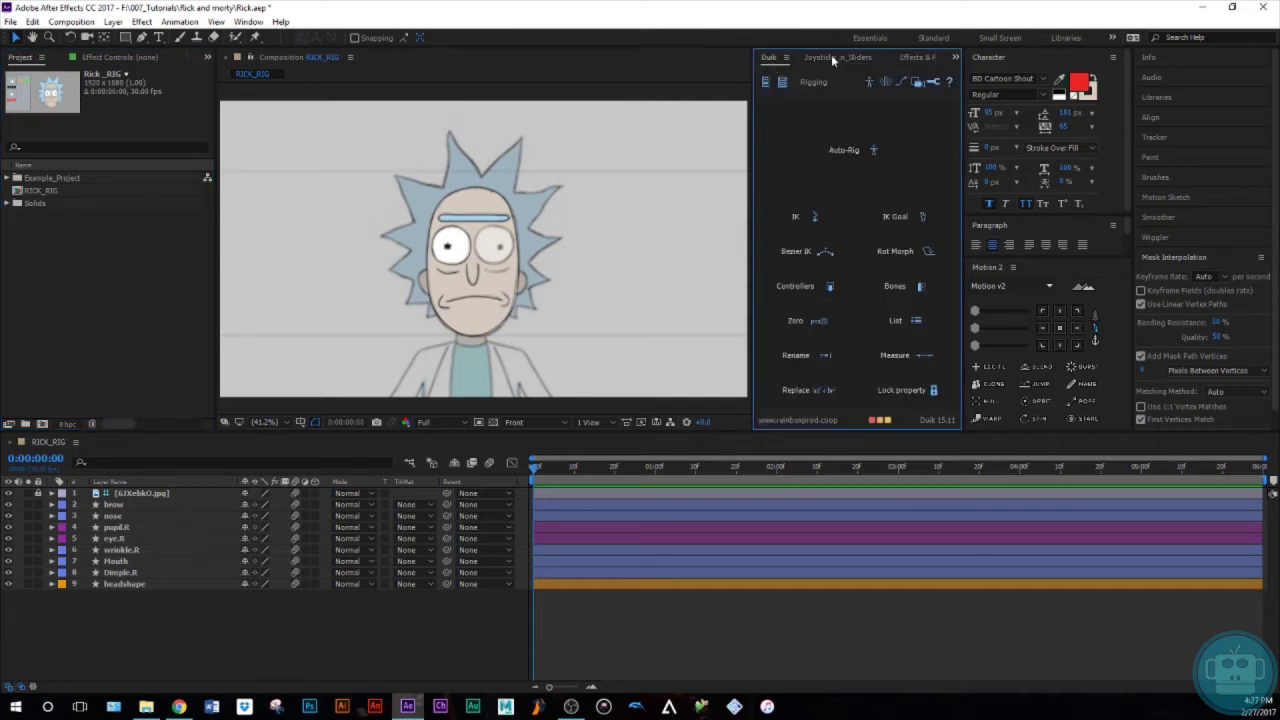
pyautogui.click(833, 57)
pyautogui.click(776, 58)
pyautogui.click(839, 57)
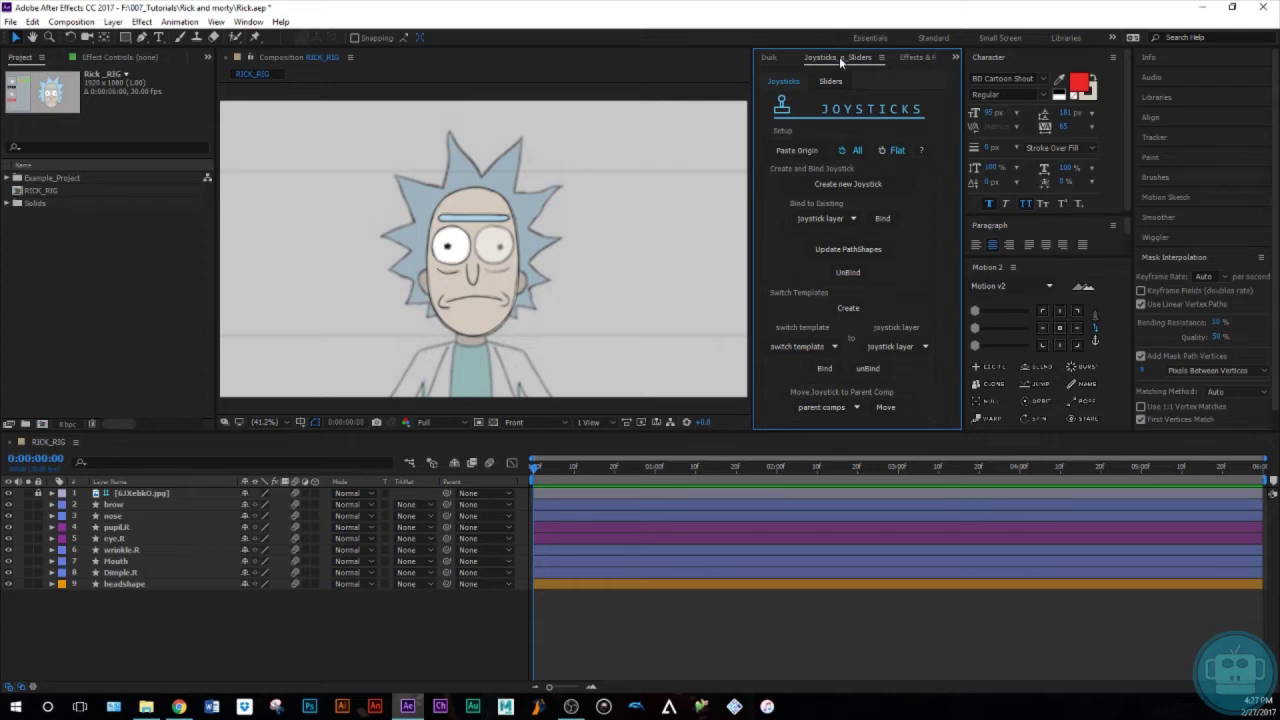
pyautogui.click(251, 641)
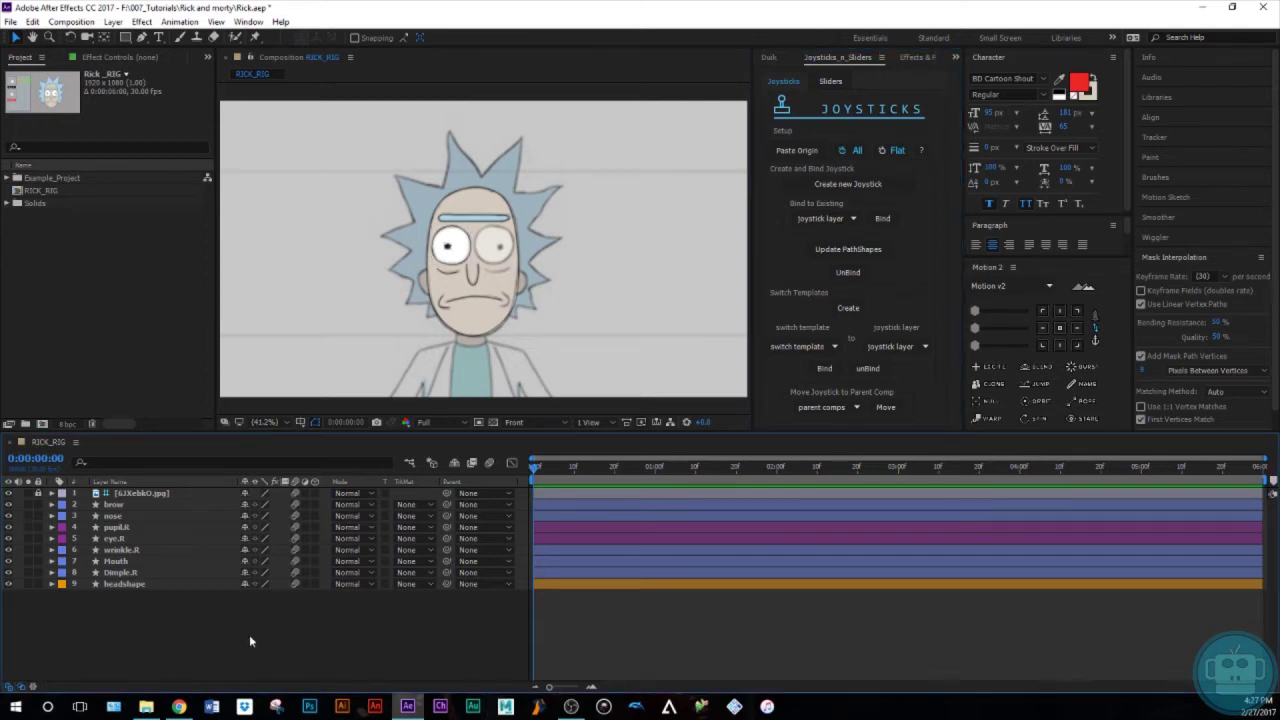
# Step: Examine which facial parts the existing RICK_RIG shape layers hold, from the brow and nose down to the headshape
pyautogui.scroll(1, 440, 278)
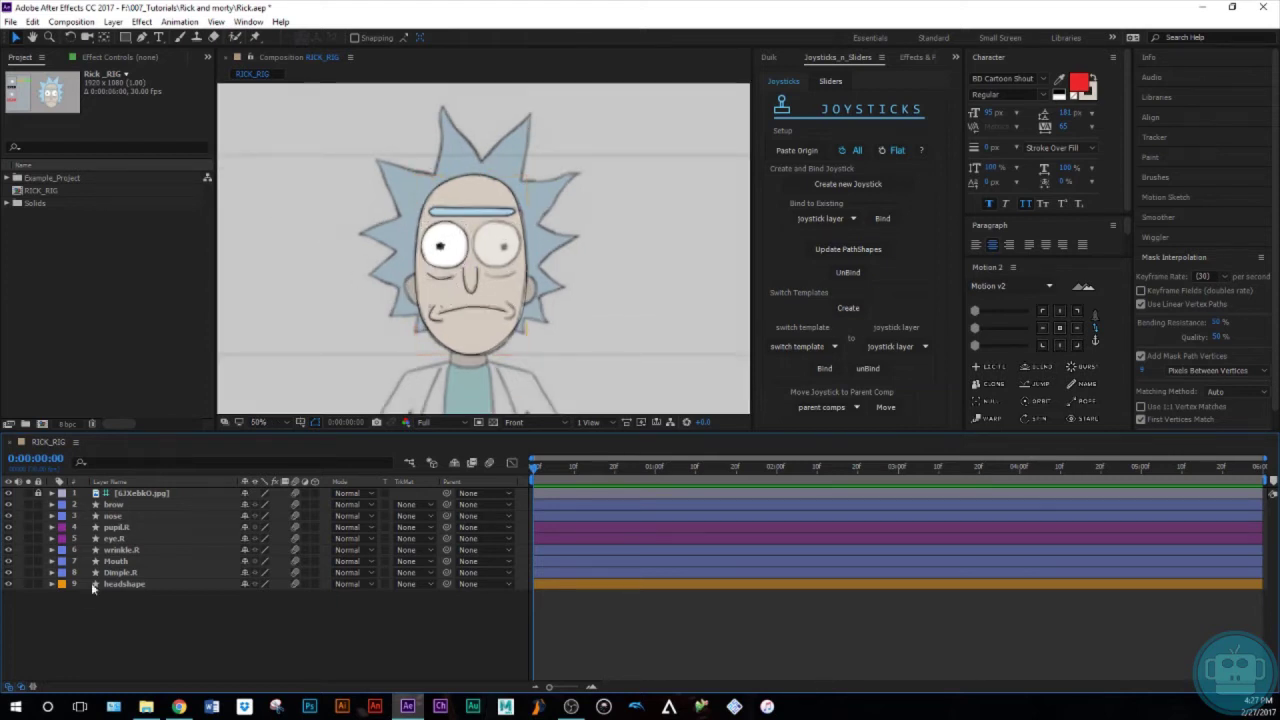
pyautogui.click(452, 256)
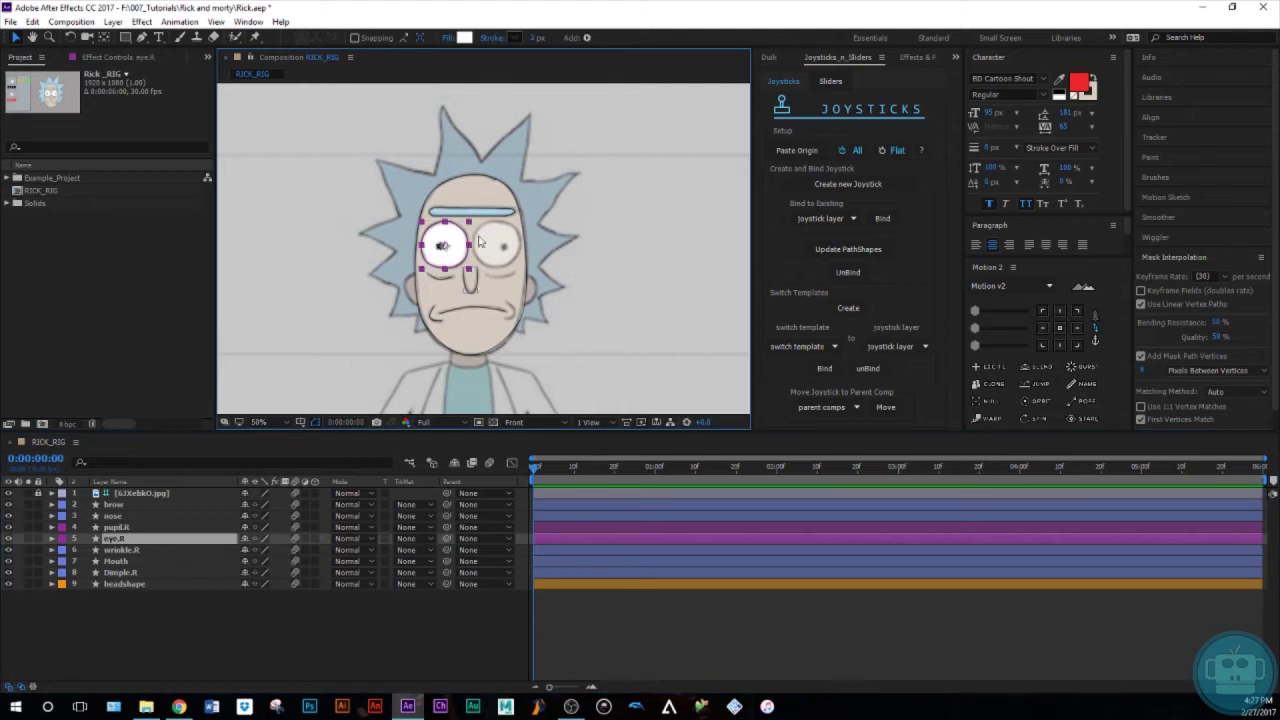
pyautogui.click(125, 505)
pyautogui.click(127, 516)
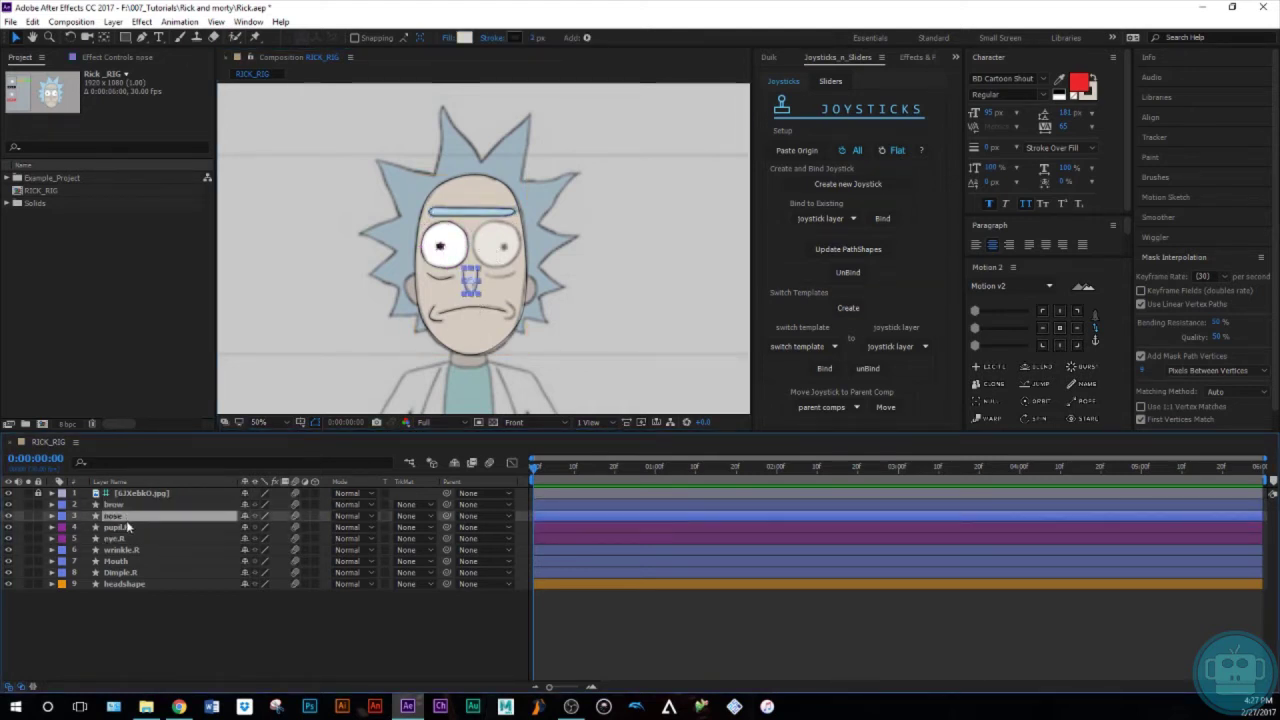
pyautogui.click(108, 672)
pyautogui.click(116, 505)
pyautogui.click(116, 516)
pyautogui.click(116, 527)
pyautogui.click(116, 550)
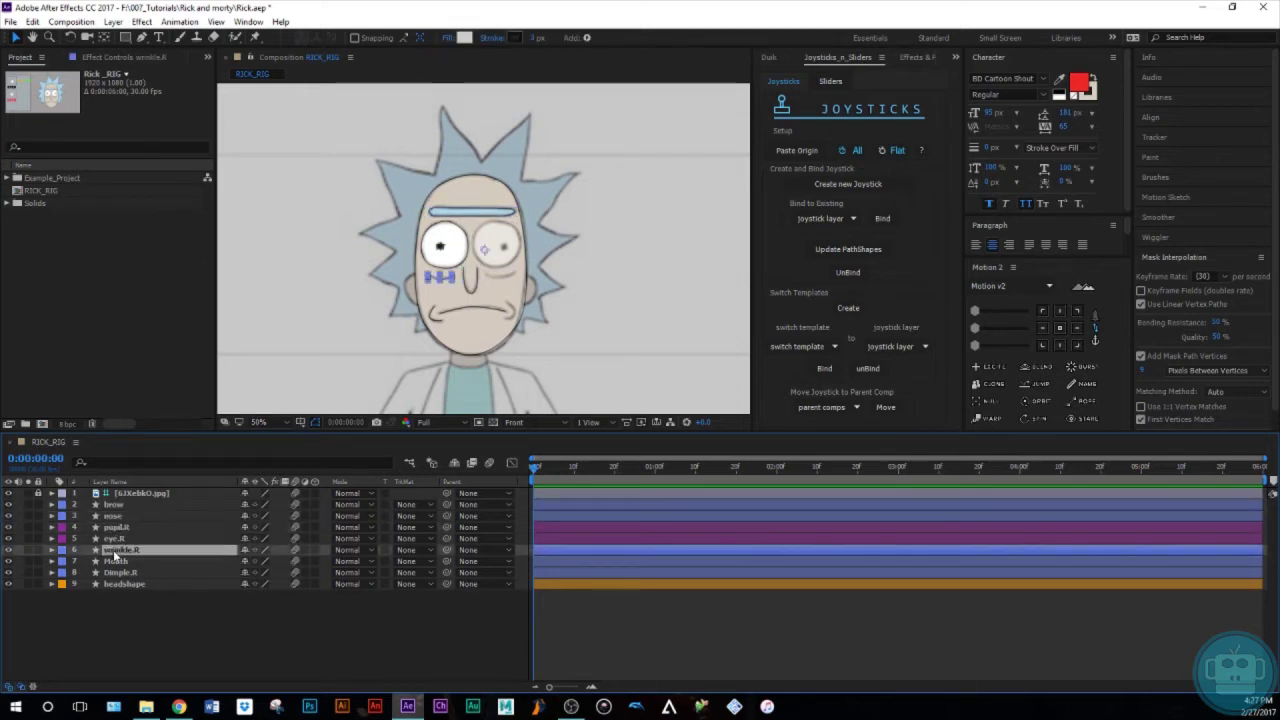
pyautogui.click(120, 584)
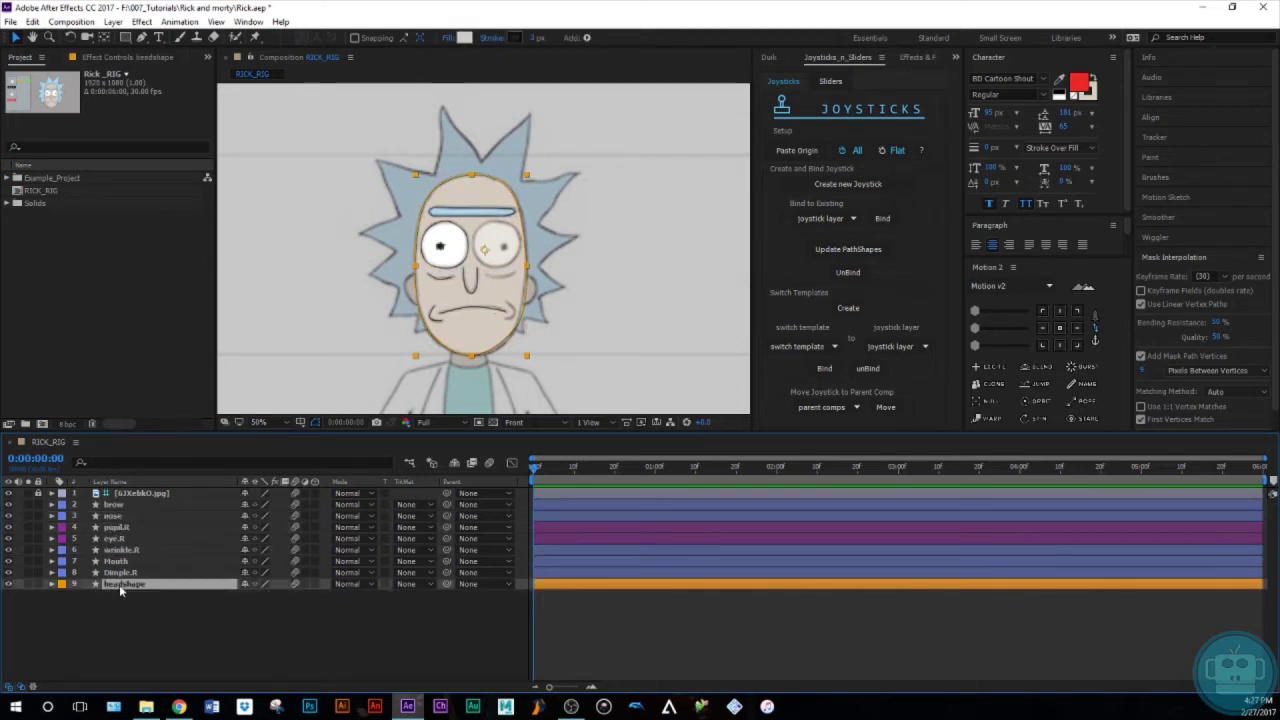
pyautogui.click(145, 632)
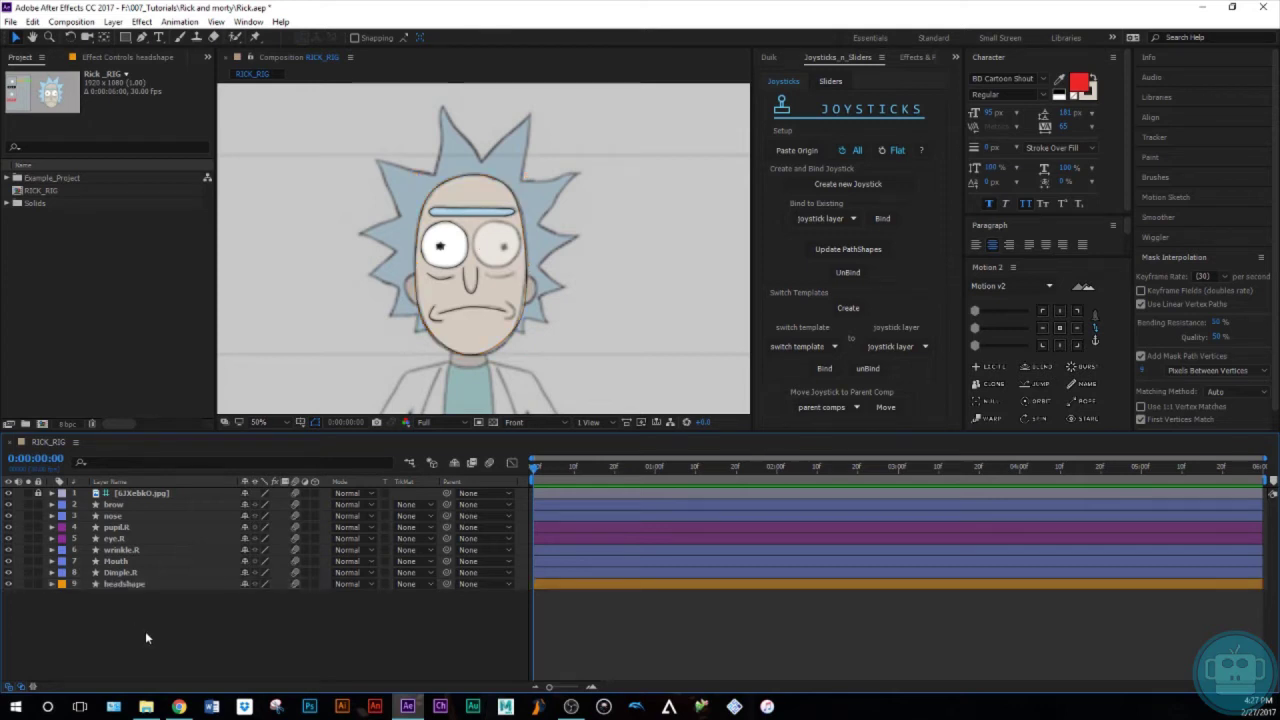
# Step: Draw a skin-coloured rectangle as a new shape layer, covering the brow and the upper half of the white eye
pyautogui.click(132, 586)
pyautogui.click(125, 37)
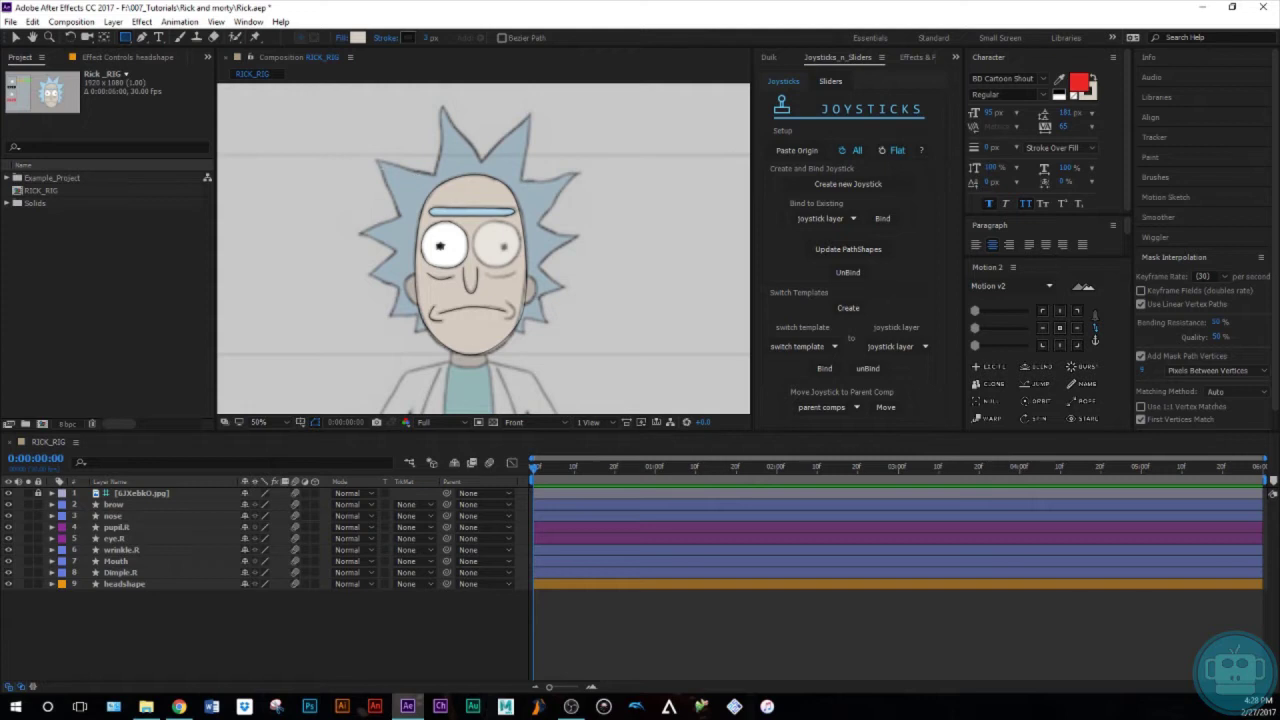
pyautogui.moveTo(373, 160); pyautogui.dragTo(516, 245)
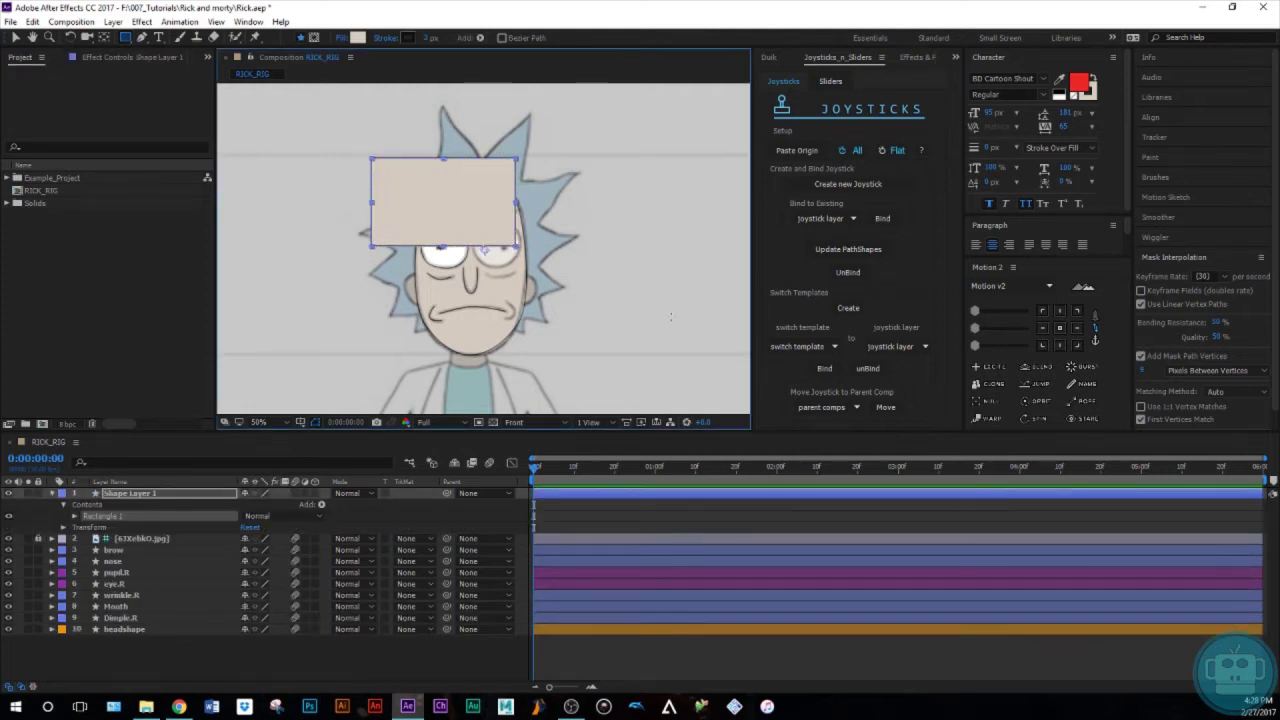
# Step: Rename the new rectangle's shape layer as Lid.R
pyautogui.click(157, 494)
pyautogui.press('Return')
pyautogui.write('Lid')
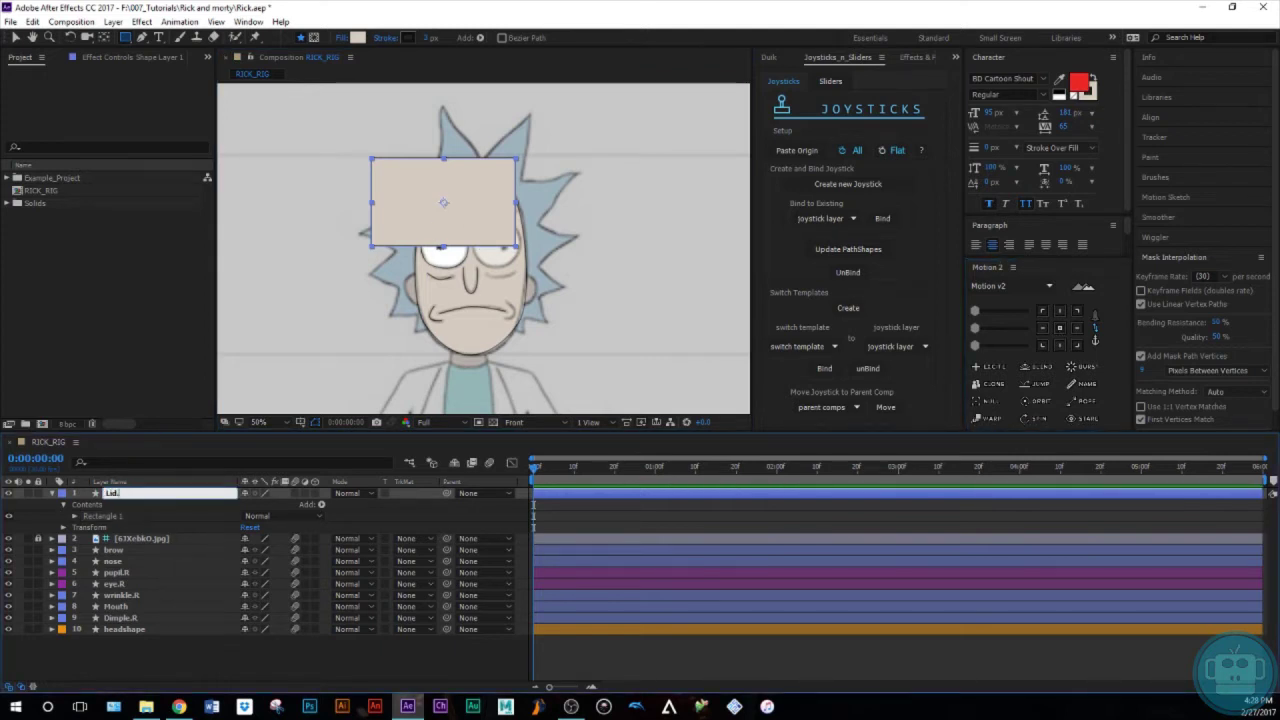
pyautogui.write('.R')
pyautogui.press('Return')
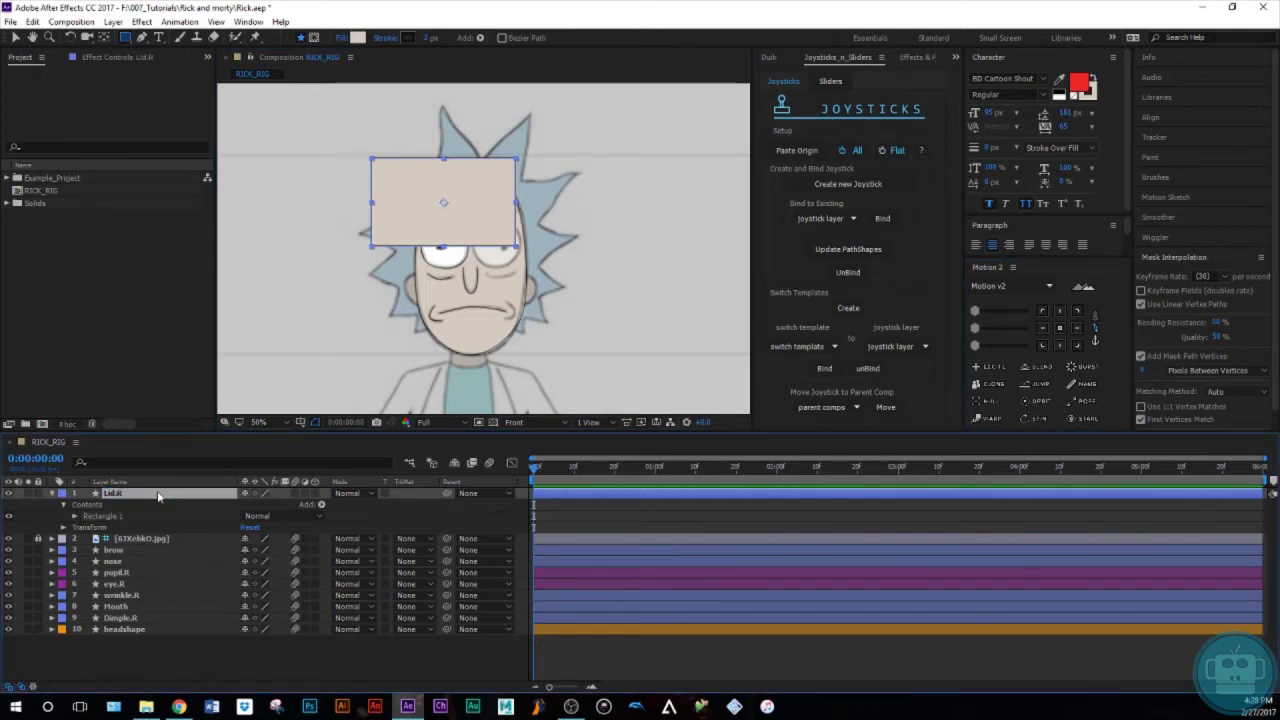
# Step: Give the Lid.R layer a green label and move it between the nose and pupil.R layers
pyautogui.click(62, 493)
pyautogui.click(90, 387)
pyautogui.click(52, 493)
pyautogui.moveTo(115, 494); pyautogui.dragTo(130, 534)
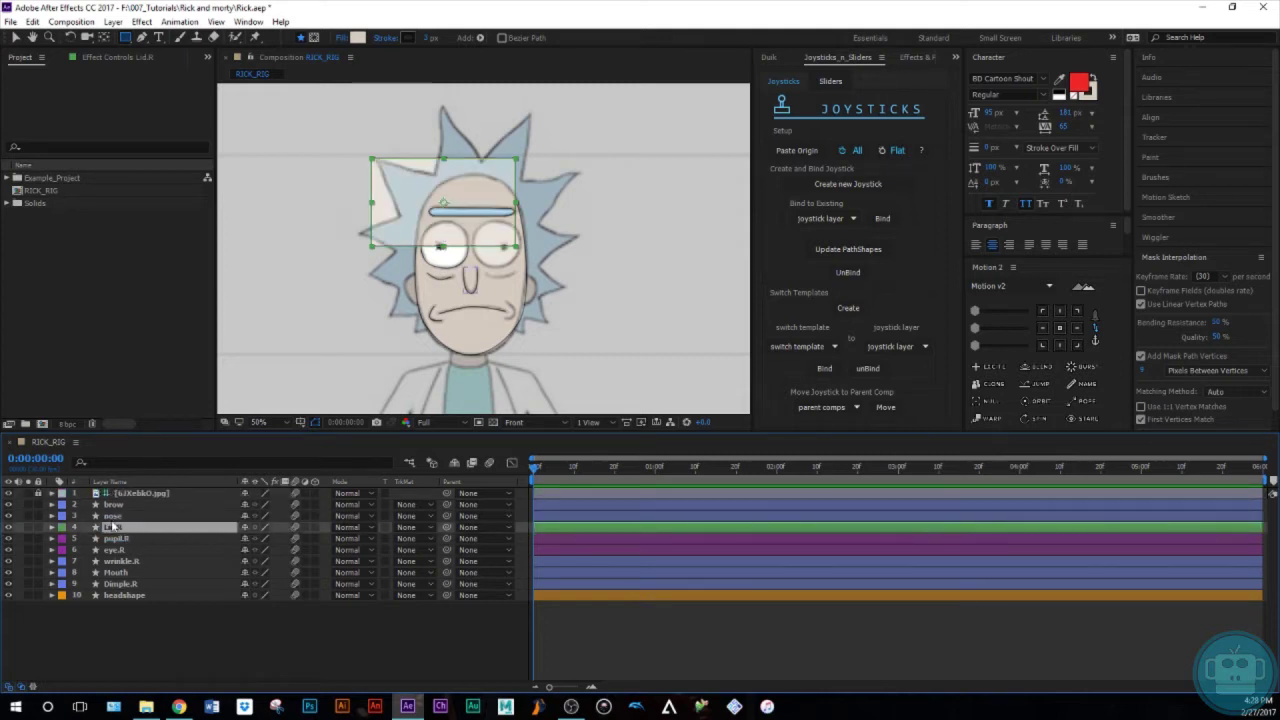
# Step: Hide the reference image layer and duplicate the eye.R layer
pyautogui.click(9, 493)
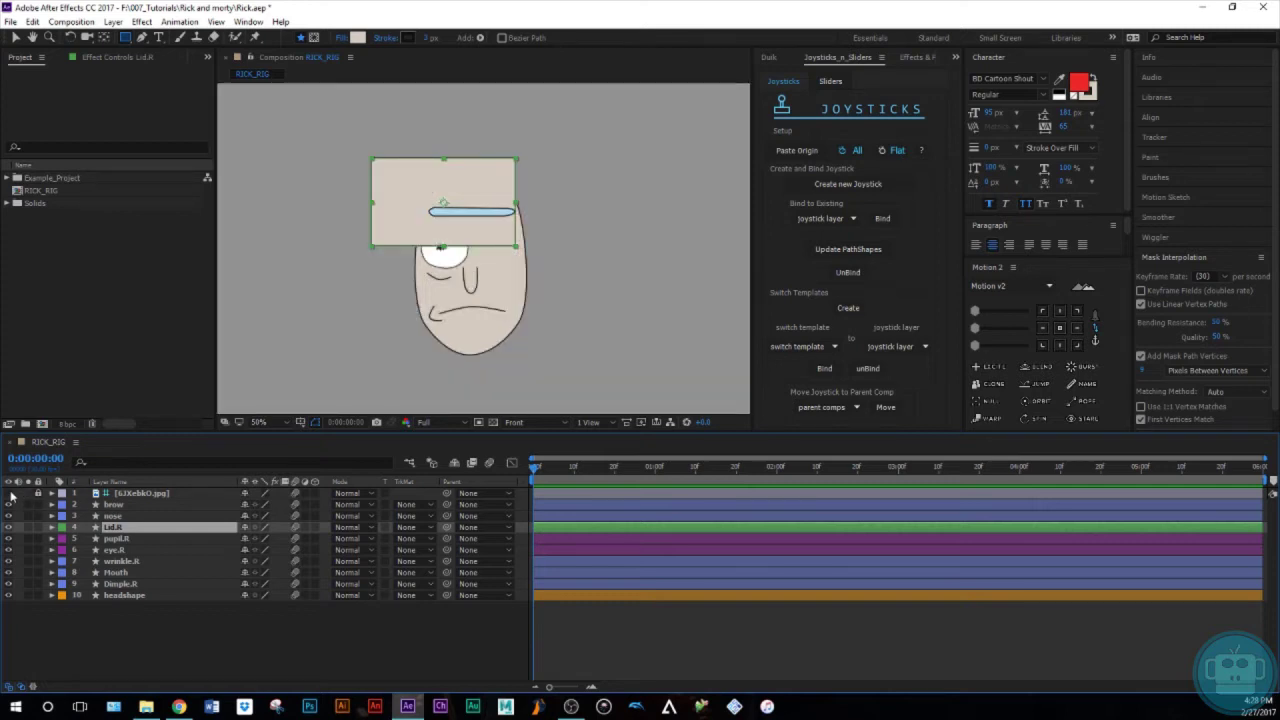
pyautogui.click(143, 612)
pyautogui.click(122, 551)
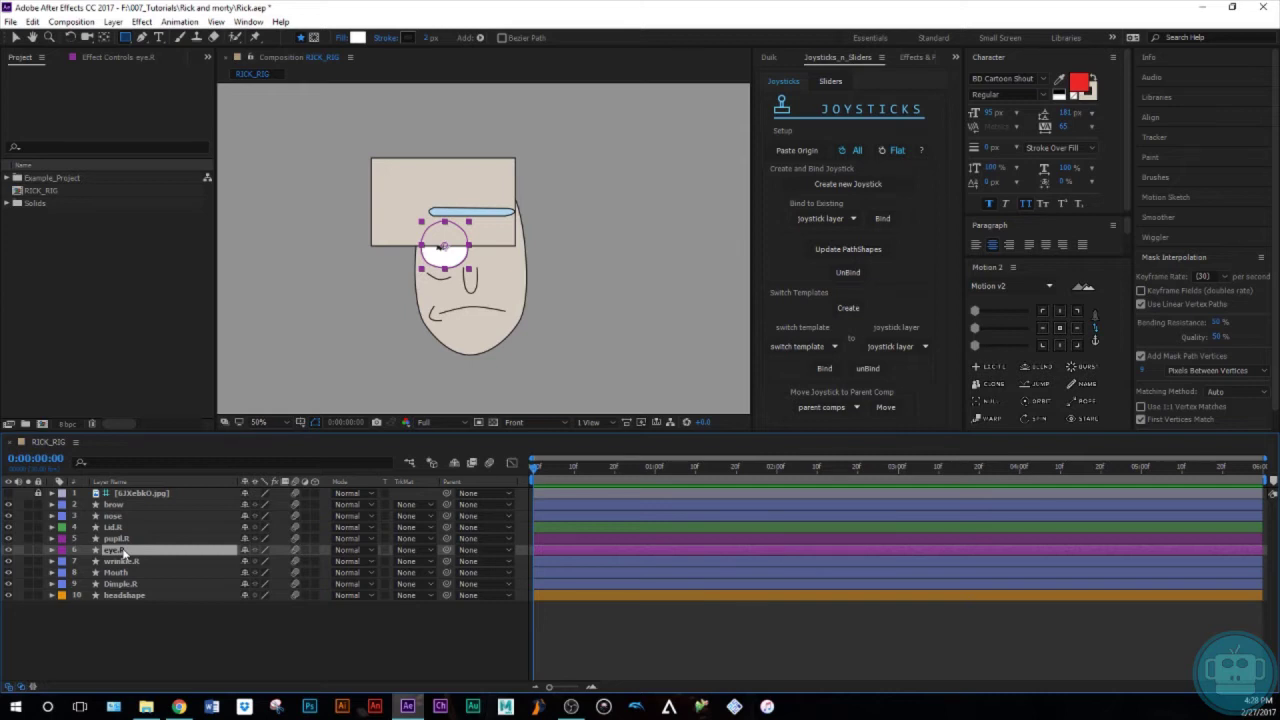
pyautogui.hotkey('ctrl', 'd')
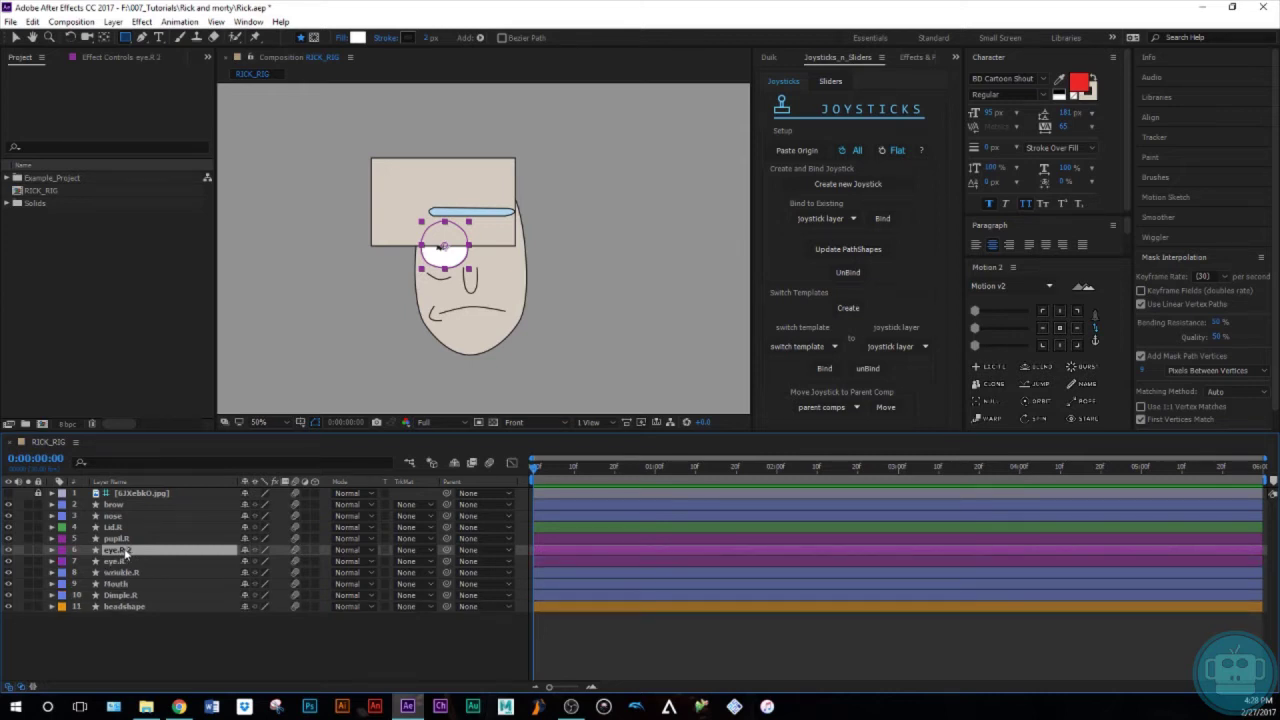
# Step: Move the eye.R duplicate between the nose and Lid.R layers and rename it as matte
pyautogui.moveTo(124, 551); pyautogui.dragTo(140, 529)
pyautogui.press('Return')
pyautogui.write('matt')
pyautogui.write('e')
pyautogui.press('Return')
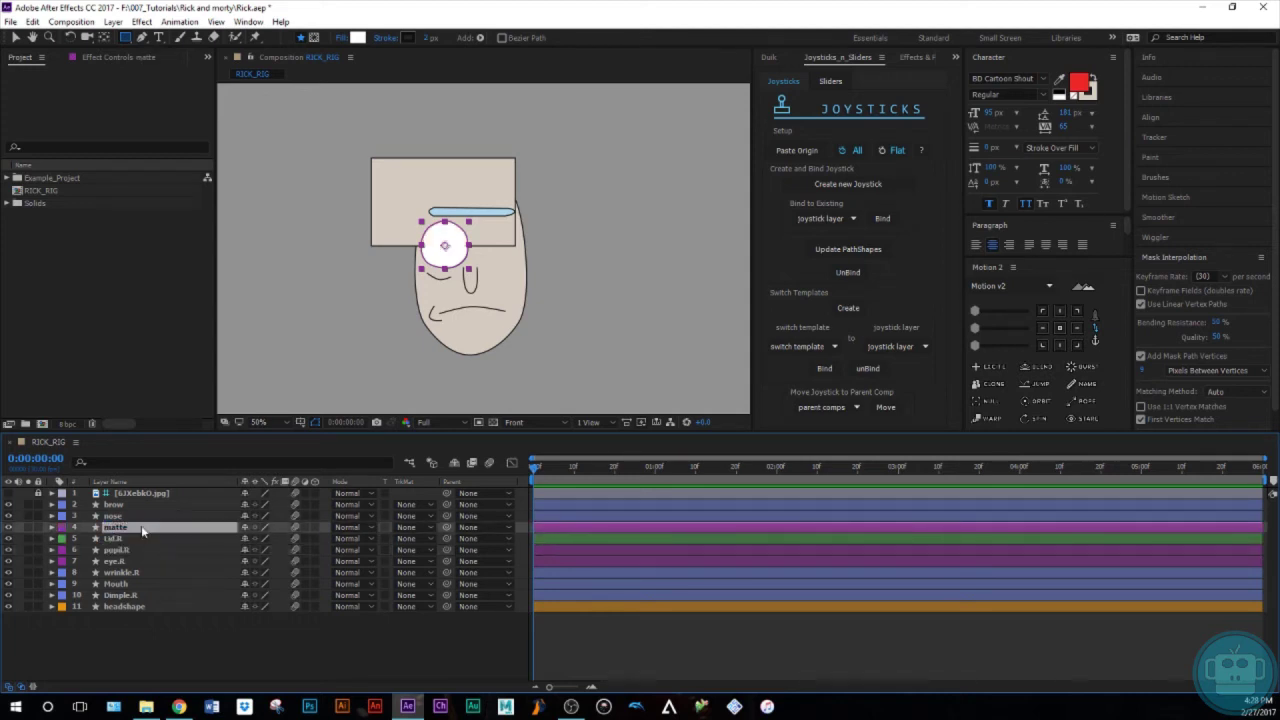
# Step: Give the matte layer a yellow label and hide it
pyautogui.click(63, 528)
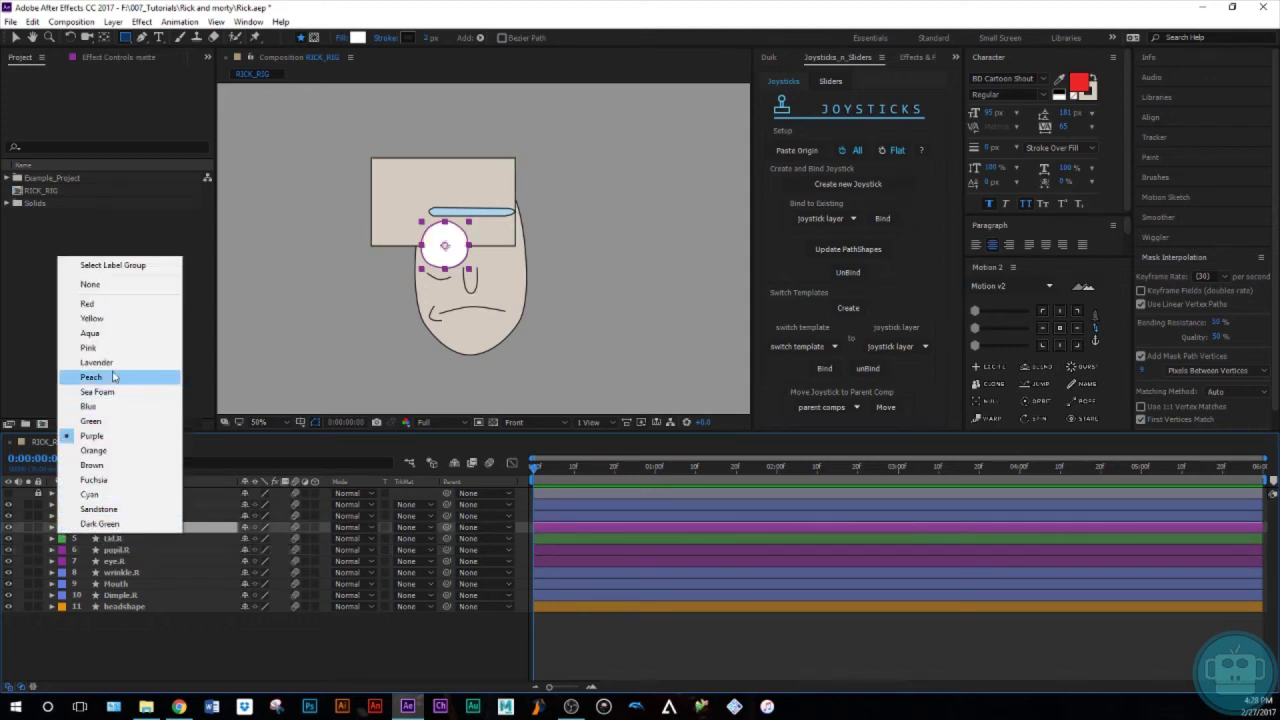
pyautogui.click(113, 320)
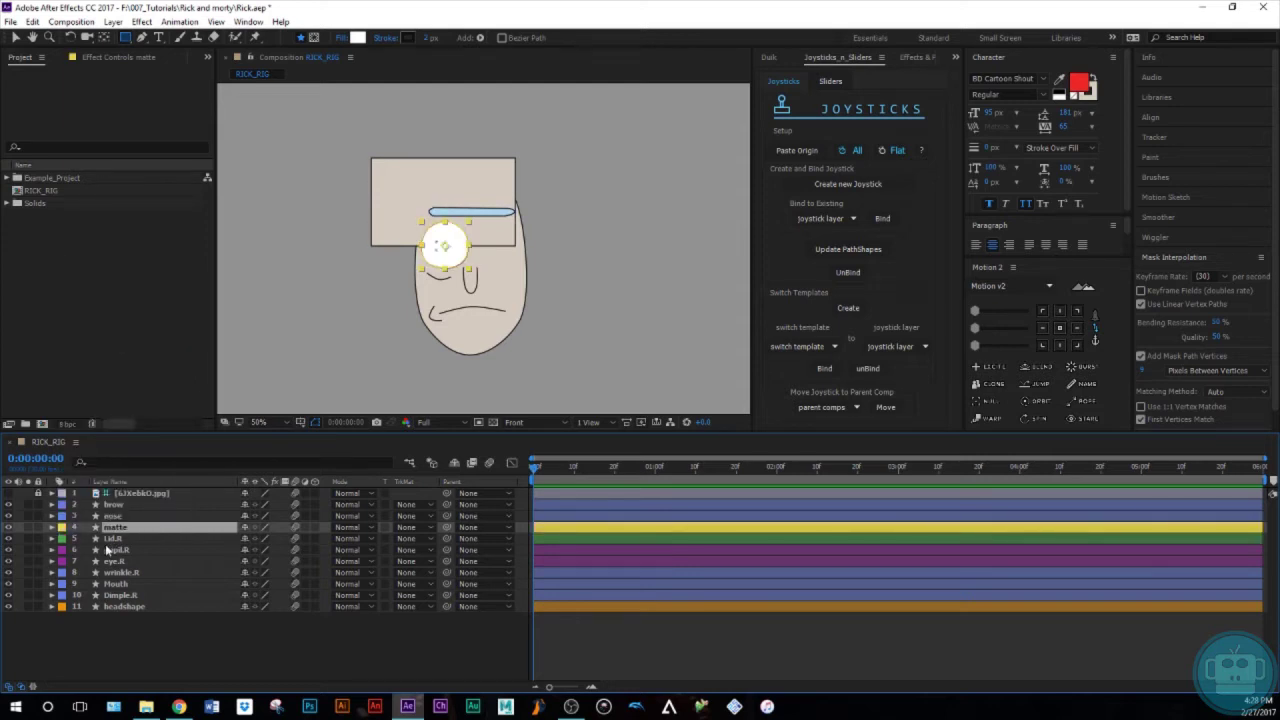
pyautogui.click(9, 528)
# Step: Set the Lid.R layer's track matte to Alpha Matte using the matte layer above it
pyautogui.click(115, 540)
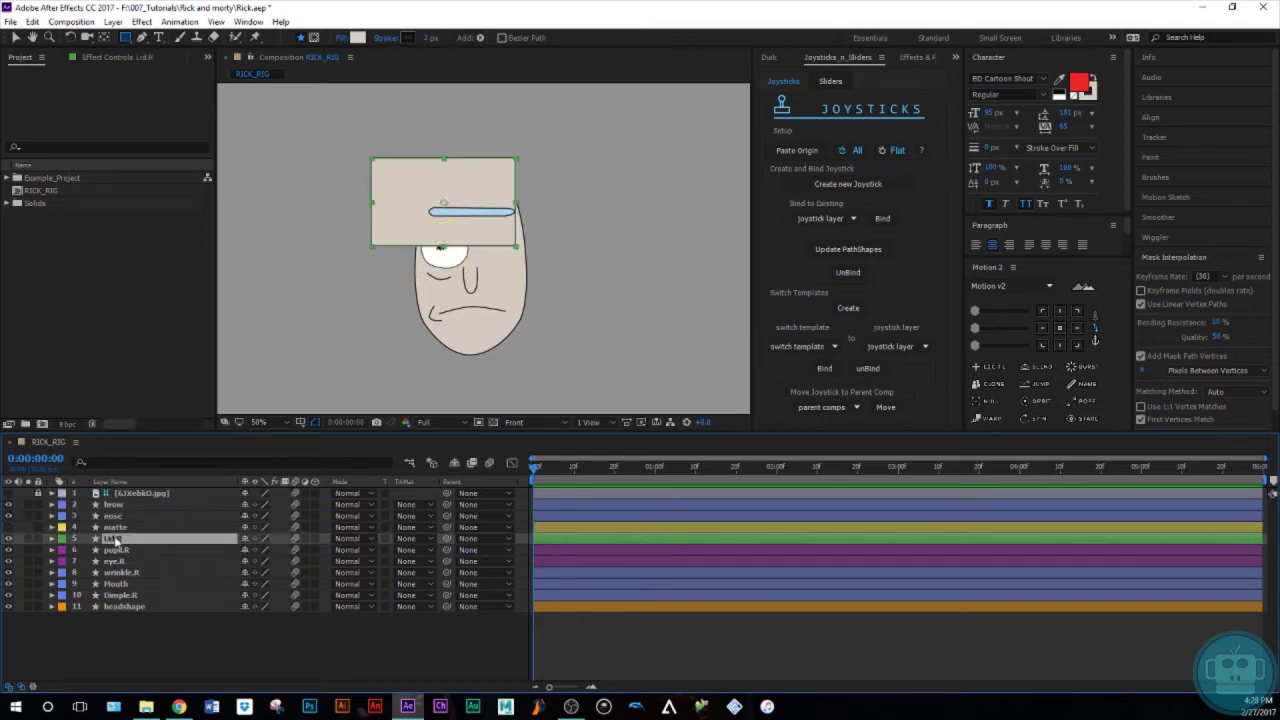
pyautogui.click(410, 540)
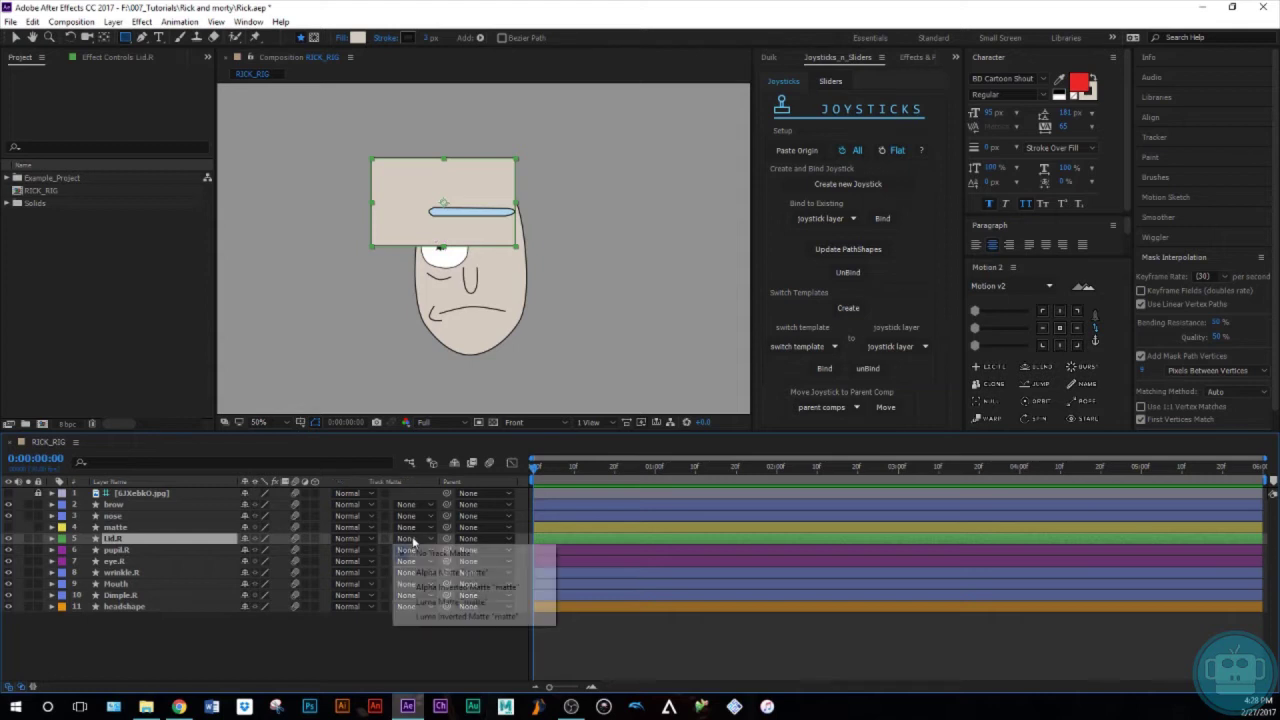
pyautogui.click(437, 573)
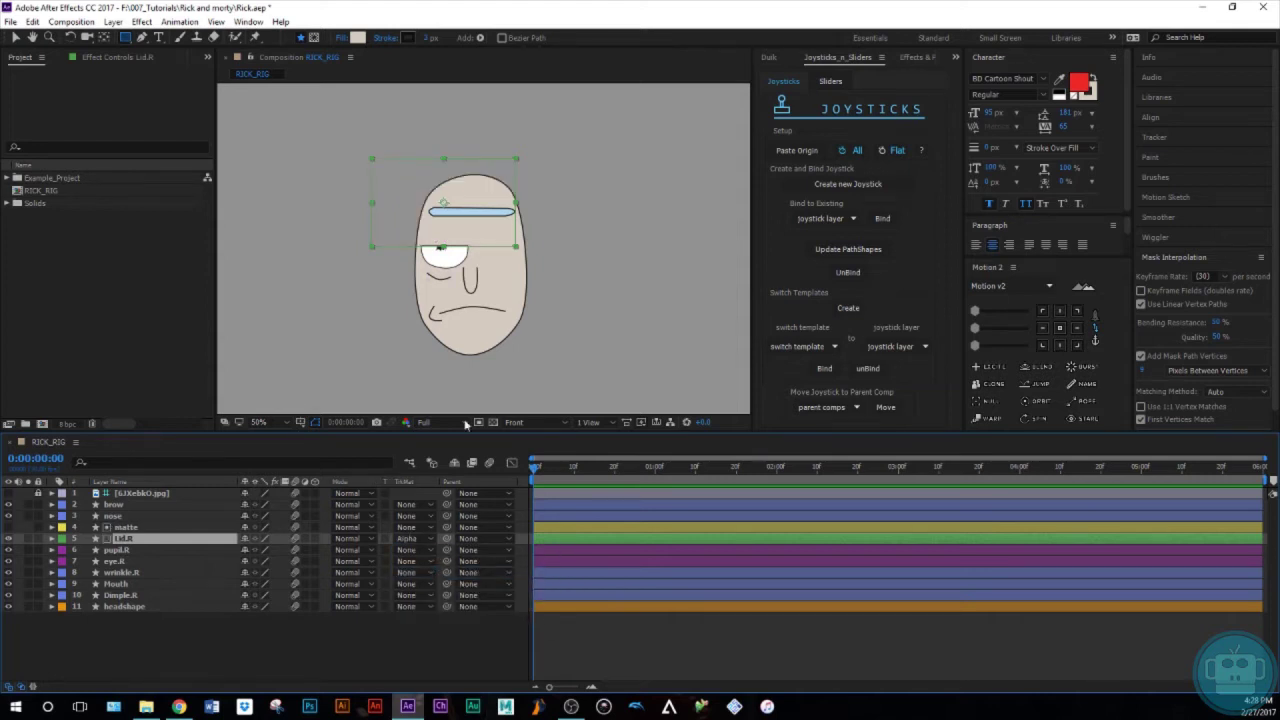
pyautogui.click(172, 652)
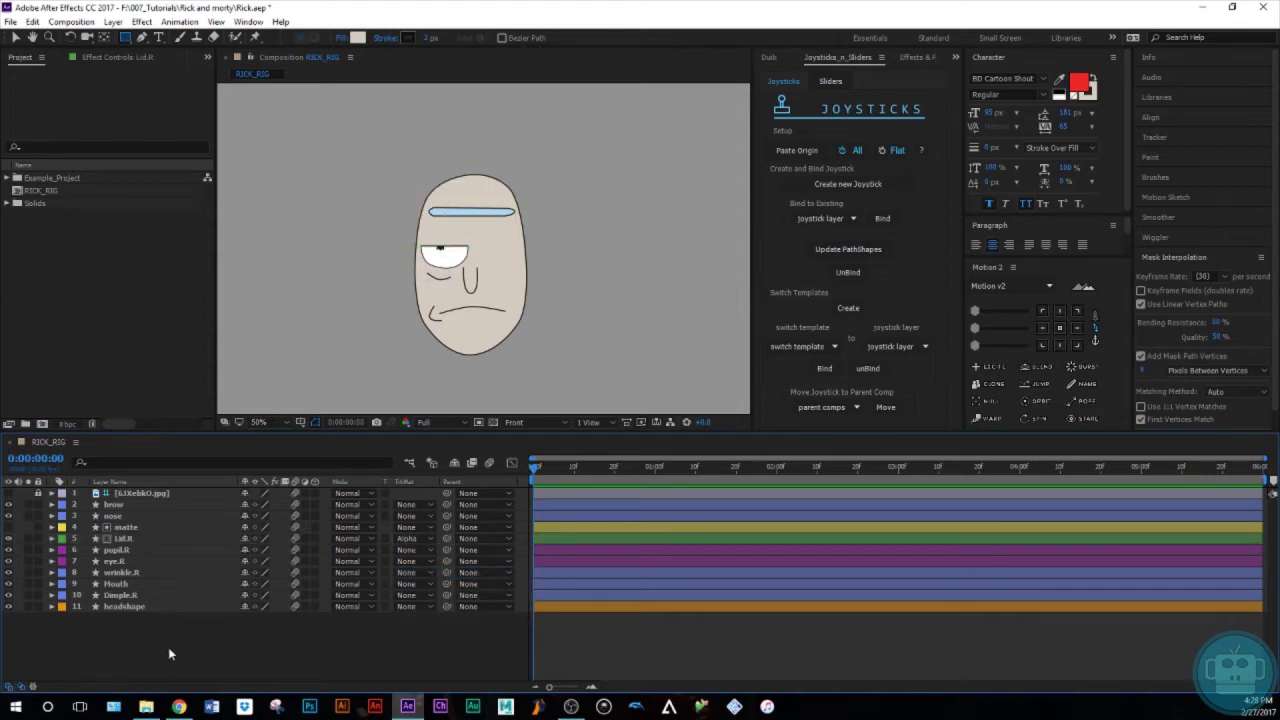
# Step: Reduce the matte layer's stroke width so that the lid stays inside the eye's outline
pyautogui.click(126, 528)
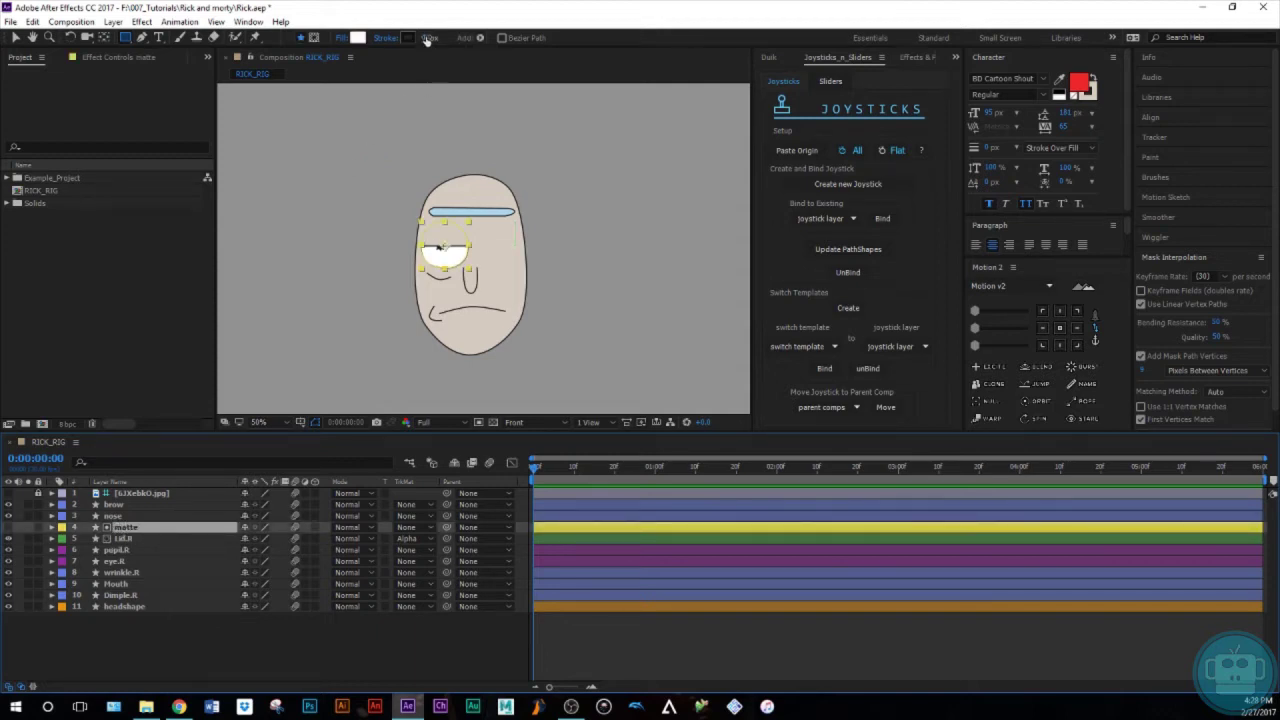
pyautogui.press('Return')
pyautogui.click(158, 641)
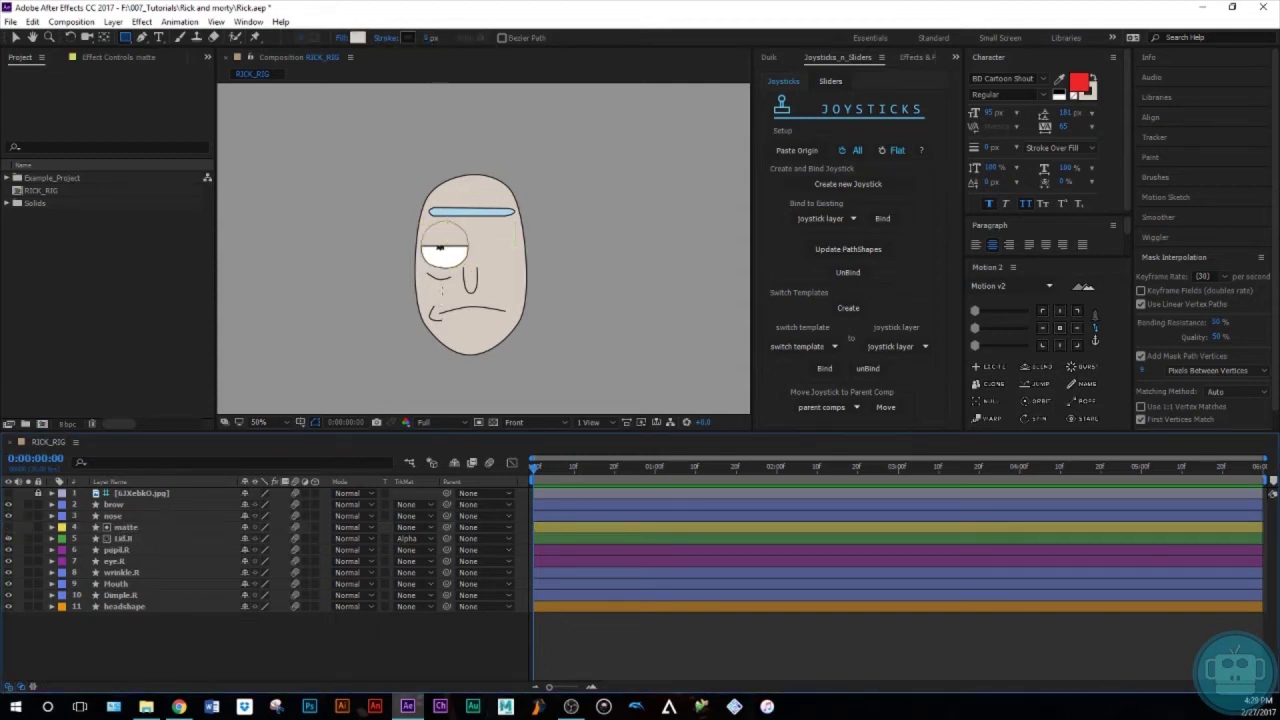
# Step: Raise the Lid.R layer until its lower edge sits just above the eye, leaving the eye fully open
pyautogui.press('.')
pyautogui.click(123, 539)
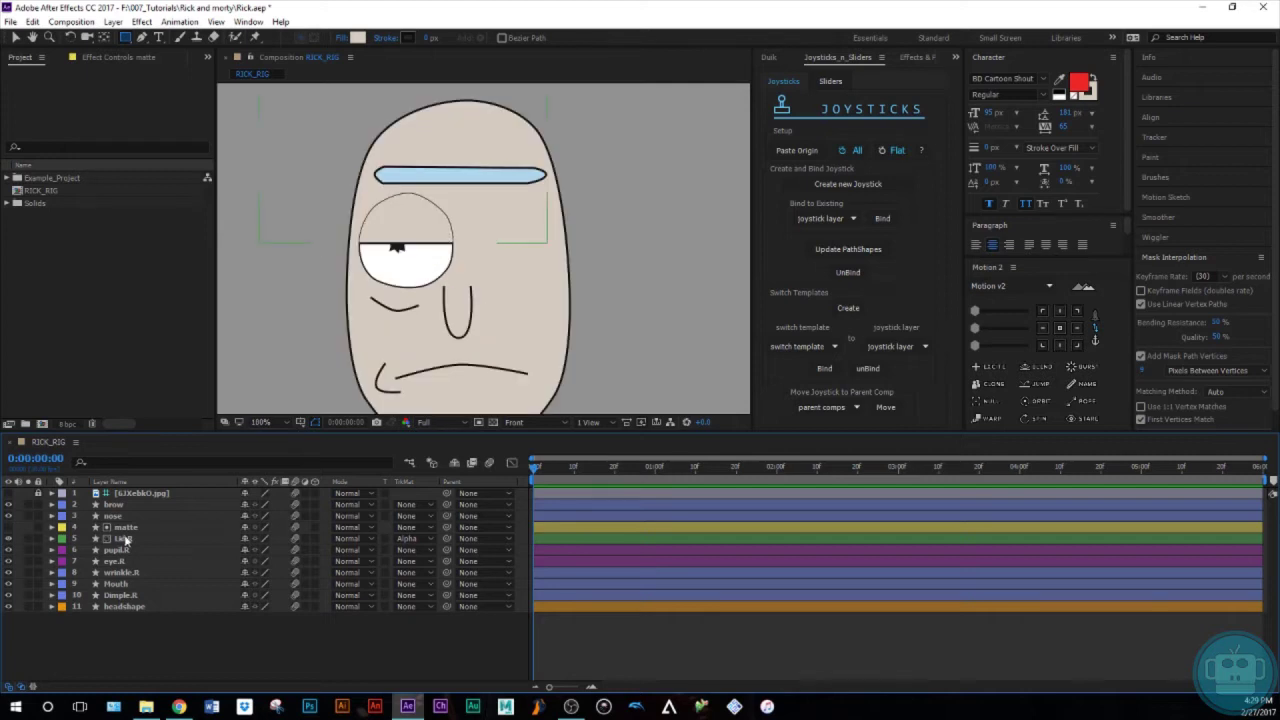
pyautogui.hotkey('shift', 'Up')
pyautogui.hotkey('shift', 'Up')
pyautogui.hotkey('shift', 'Up')
pyautogui.hotkey('shift', 'Up')
pyautogui.hotkey('shift', 'Up')
pyautogui.hotkey('shift', 'Up')
pyautogui.hotkey('shift', 'Down')
pyautogui.hotkey('shift', 'Down')
pyautogui.hotkey('shift', 'Down')
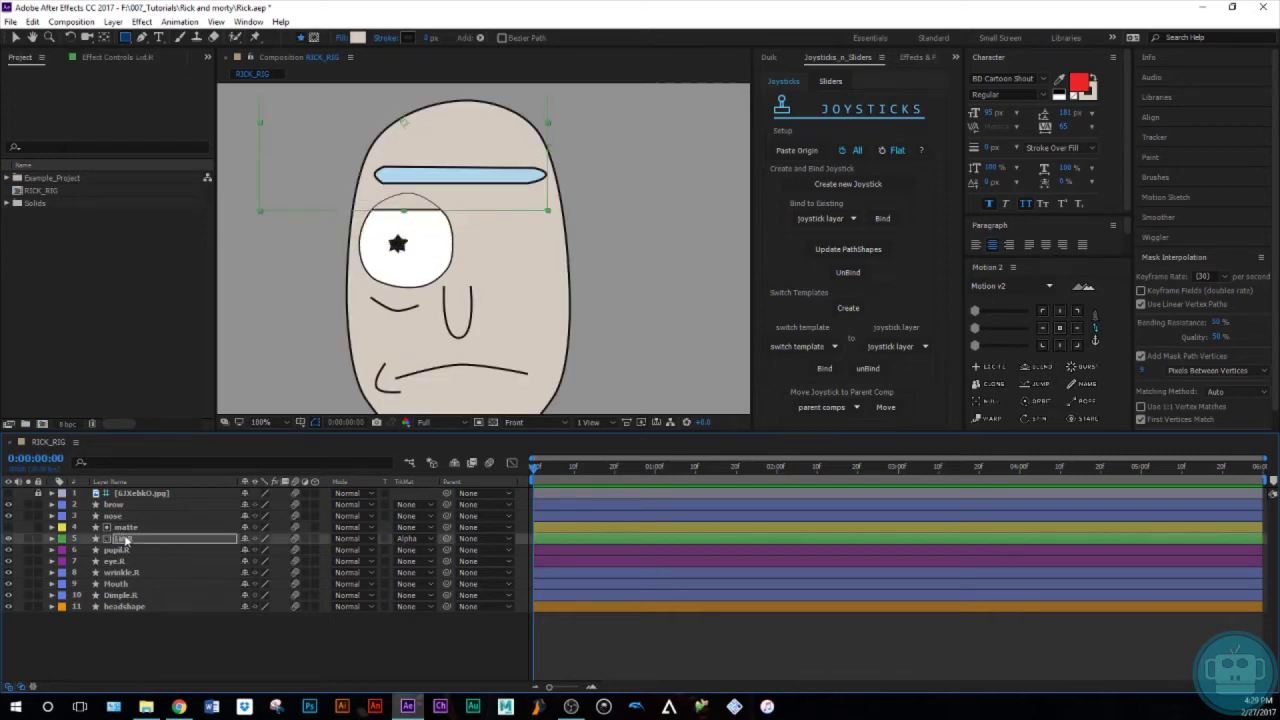
pyautogui.hotkey('shift', 'Up')
pyautogui.hotkey('shift', 'Up')
pyautogui.hotkey('shift', 'Up')
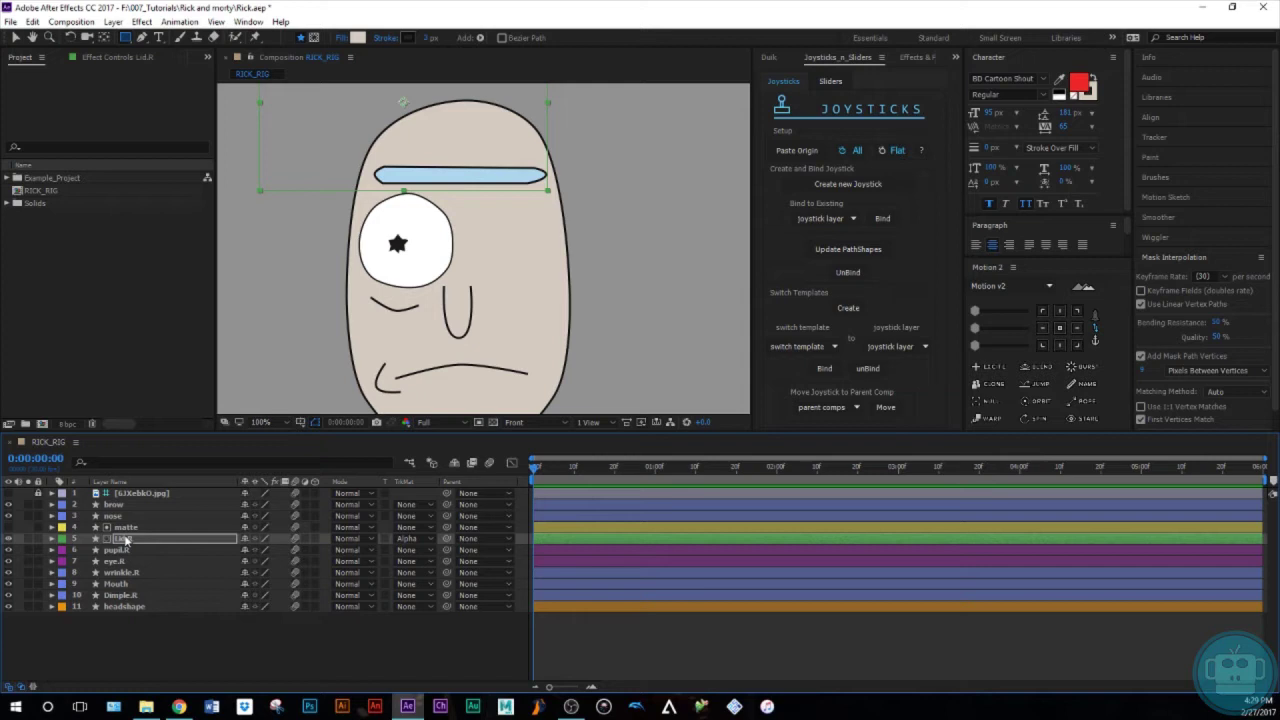
# Step: Duplicate the matte and Lid.R layers together and rename the lid copy as Underlid.R
pyautogui.click(129, 530)
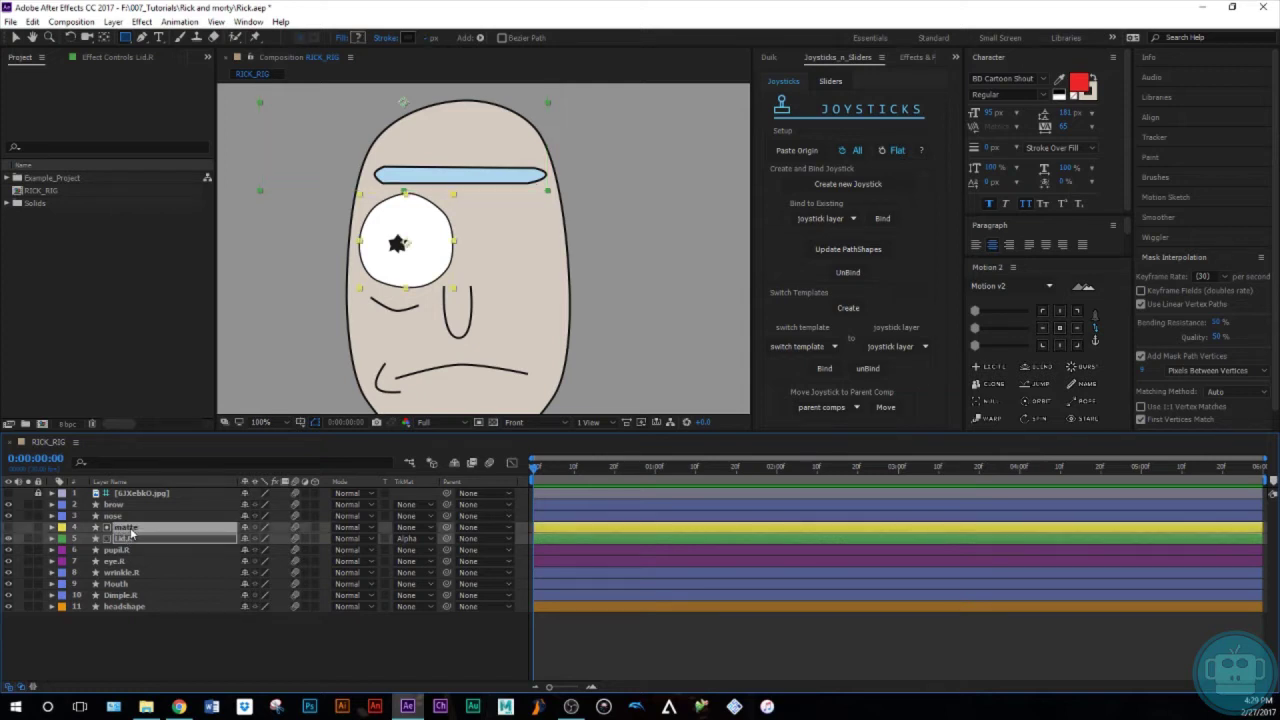
pyautogui.hotkey('ctrl', 'd')
pyautogui.click(122, 664)
pyautogui.click(141, 538)
pyautogui.press('Return')
pyautogui.press('BackSpace')
pyautogui.write('UnderLid.R')
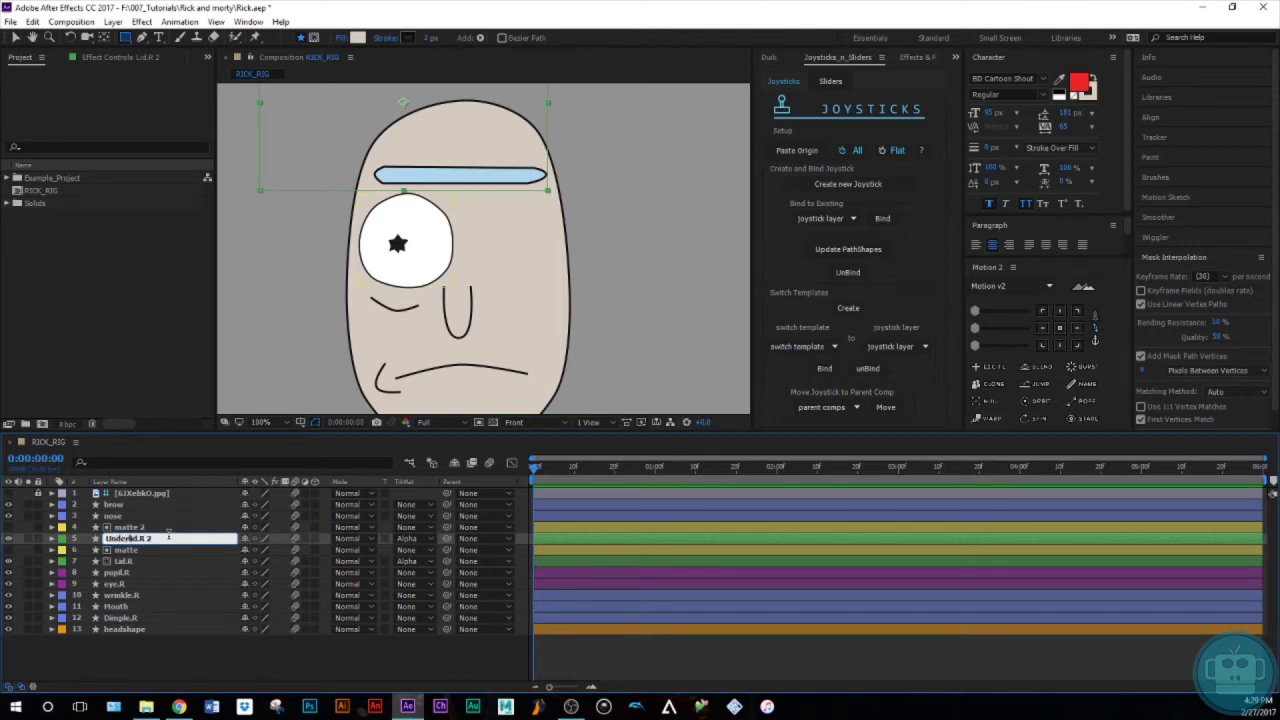
pyautogui.press('Return')
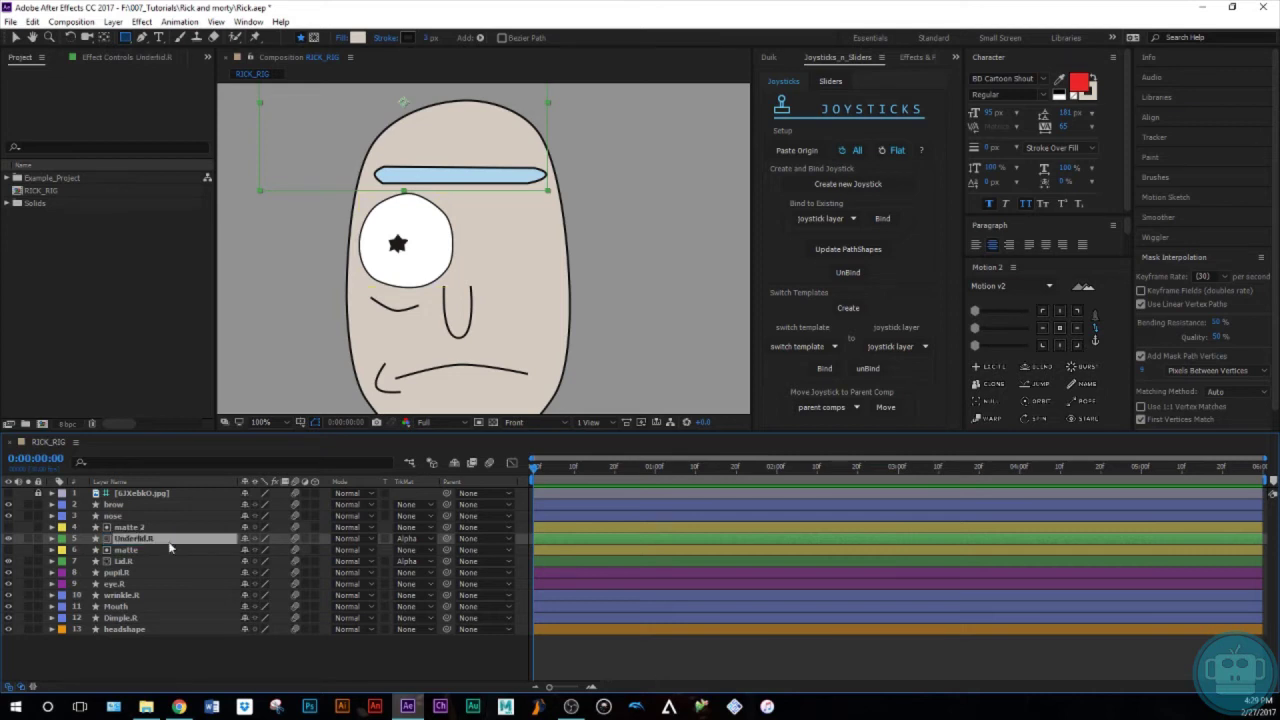
# Step: Lower the Underlid.R layer until its upper edge sits just below the eye
pyautogui.hotkey('shift', 'Down')
pyautogui.hotkey('shift', 'Down')
pyautogui.hotkey('shift', 'Down')
pyautogui.hotkey('shift', 'Down')
pyautogui.hotkey('shift', 'Down')
pyautogui.hotkey('shift', 'Down')
pyautogui.hotkey('shift', 'Down')
pyautogui.hotkey('shift', 'Down')
pyautogui.hotkey('shift', 'Down')
pyautogui.hotkey('shift', 'Down')
pyautogui.hotkey('shift', 'Down')
pyautogui.hotkey('shift', 'Down')
pyautogui.hotkey('shift', 'Down')
pyautogui.hotkey('shift', 'Down')
pyautogui.hotkey('shift', 'Down')
pyautogui.hotkey('shift', 'Down')
pyautogui.hotkey('shift', 'Down')
pyautogui.hotkey('shift', 'Down')
pyautogui.hotkey('shift', 'Down')
pyautogui.hotkey('shift', 'Down')
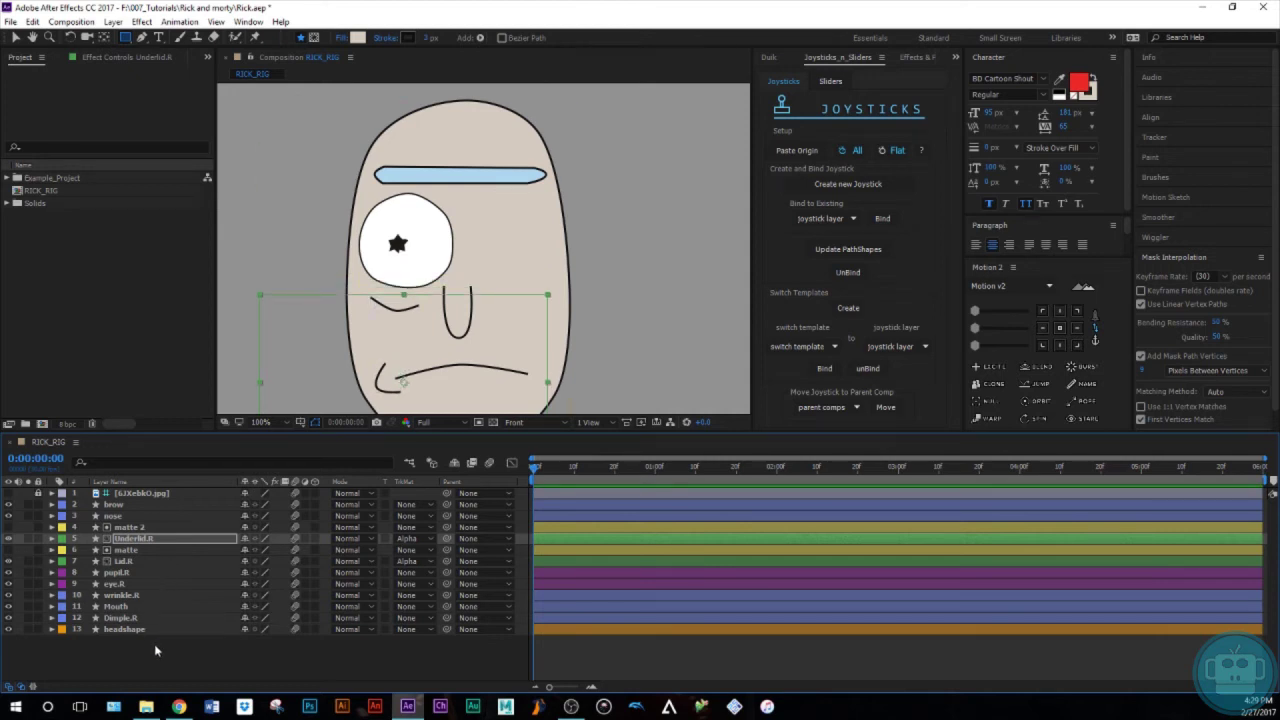
pyautogui.click(158, 640)
# Step: Duplicate the Lid.R and Underlid.R layers and place the copies between the nose and matte 2 layers
pyautogui.click(135, 561)
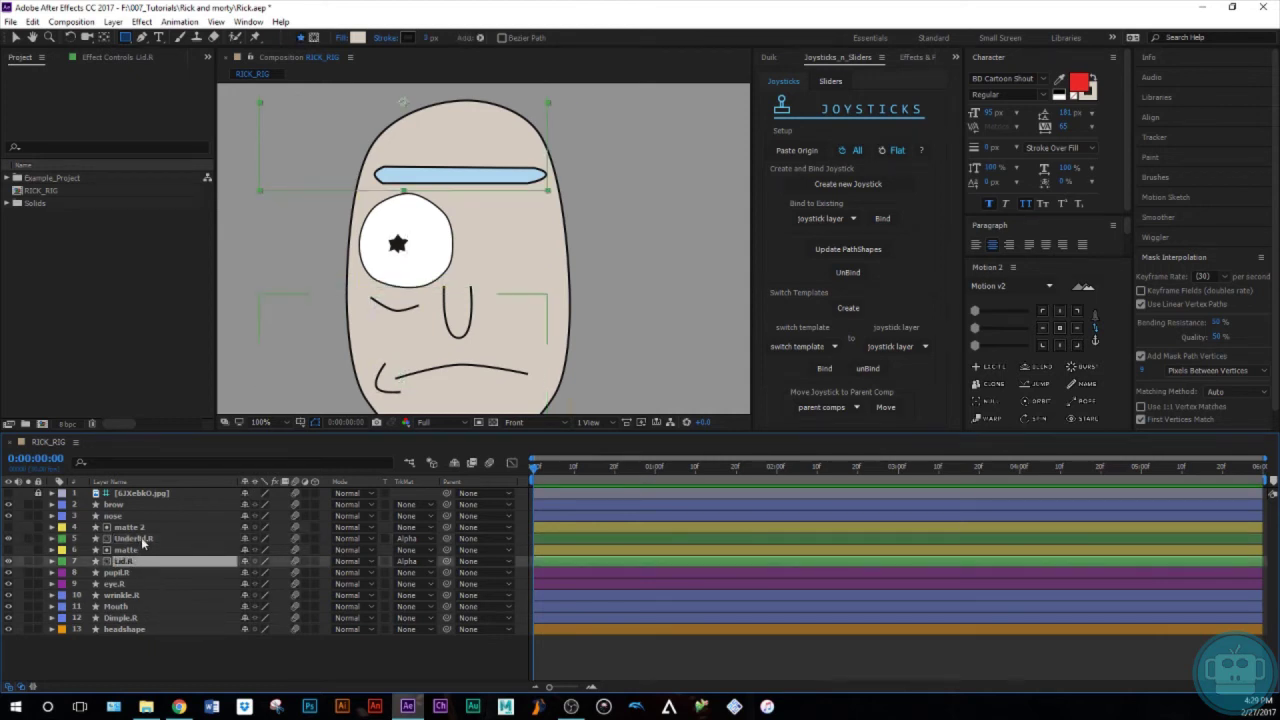
pyautogui.keyDown('ctrl'); pyautogui.click(144, 539); pyautogui.keyUp('ctrl')
pyautogui.hotkey('ctrl', 'd')
pyautogui.hotkey('ctrl', ']')
pyautogui.moveTo(128, 566); pyautogui.dragTo(135, 539)
# Step: Shift the two lid copies horizontally to the side of the face that has no eye, keeping their heights
pyautogui.hotkey('shift', 'Right')
pyautogui.hotkey('shift', 'Right')
pyautogui.hotkey('shift', 'Right')
pyautogui.hotkey('shift', 'Right')
pyautogui.hotkey('shift', 'Right')
pyautogui.hotkey('shift', 'Right')
pyautogui.hotkey('shift', 'Right')
pyautogui.hotkey('shift', 'Right')
pyautogui.hotkey('shift', 'Right')
pyautogui.hotkey('shift', 'Right')
pyautogui.hotkey('shift', 'Right')
pyautogui.hotkey('shift', 'Right')
pyautogui.hotkey('shift', 'Right')
pyautogui.hotkey('shift', 'Right')
pyautogui.hotkey('shift', 'Right')
pyautogui.hotkey('shift', 'Right')
pyautogui.hotkey('shift', 'Right')
pyautogui.hotkey('shift', 'Right')
pyautogui.hotkey('shift', 'Right')
pyautogui.hotkey('shift', 'Right')
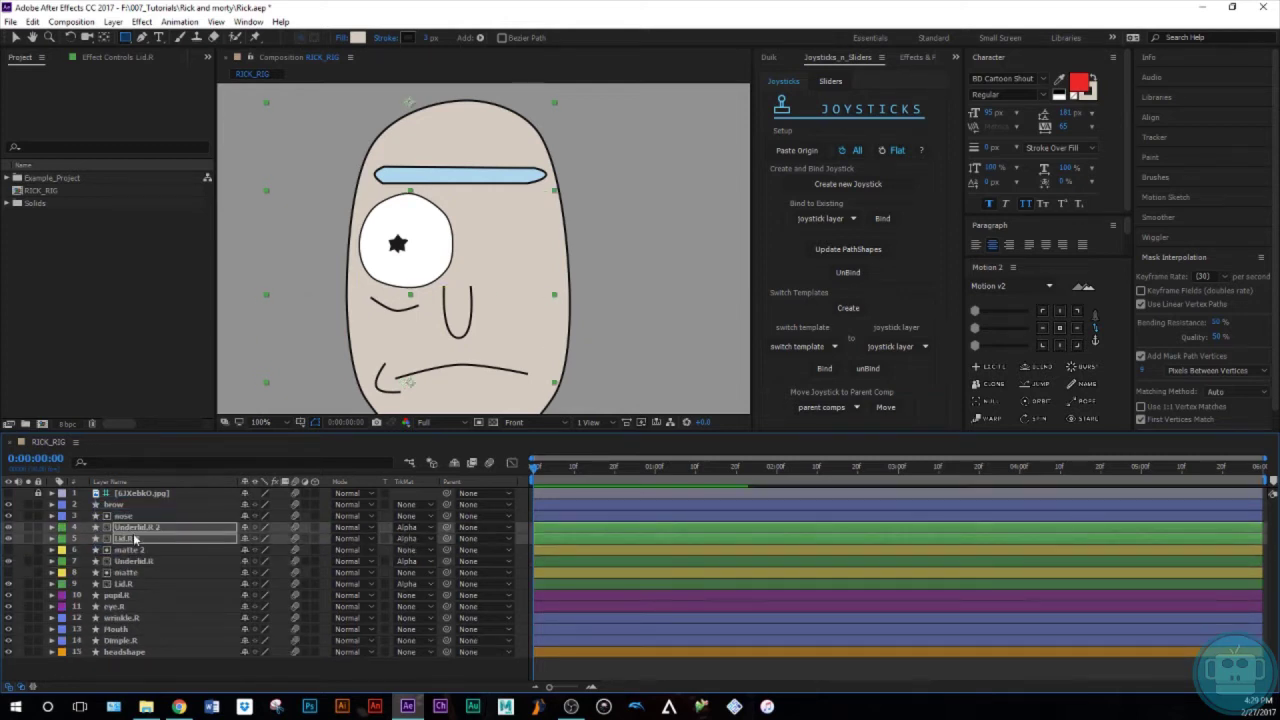
pyautogui.press('Left')
pyautogui.press('Left')
pyautogui.press('Left')
pyautogui.press('Left')
pyautogui.press('Left')
pyautogui.press('Left')
pyautogui.press('Left')
pyautogui.press('Left')
pyautogui.press('Left')
pyautogui.press('Left')
pyautogui.press('Left')
pyautogui.press('Left')
pyautogui.press('Left')
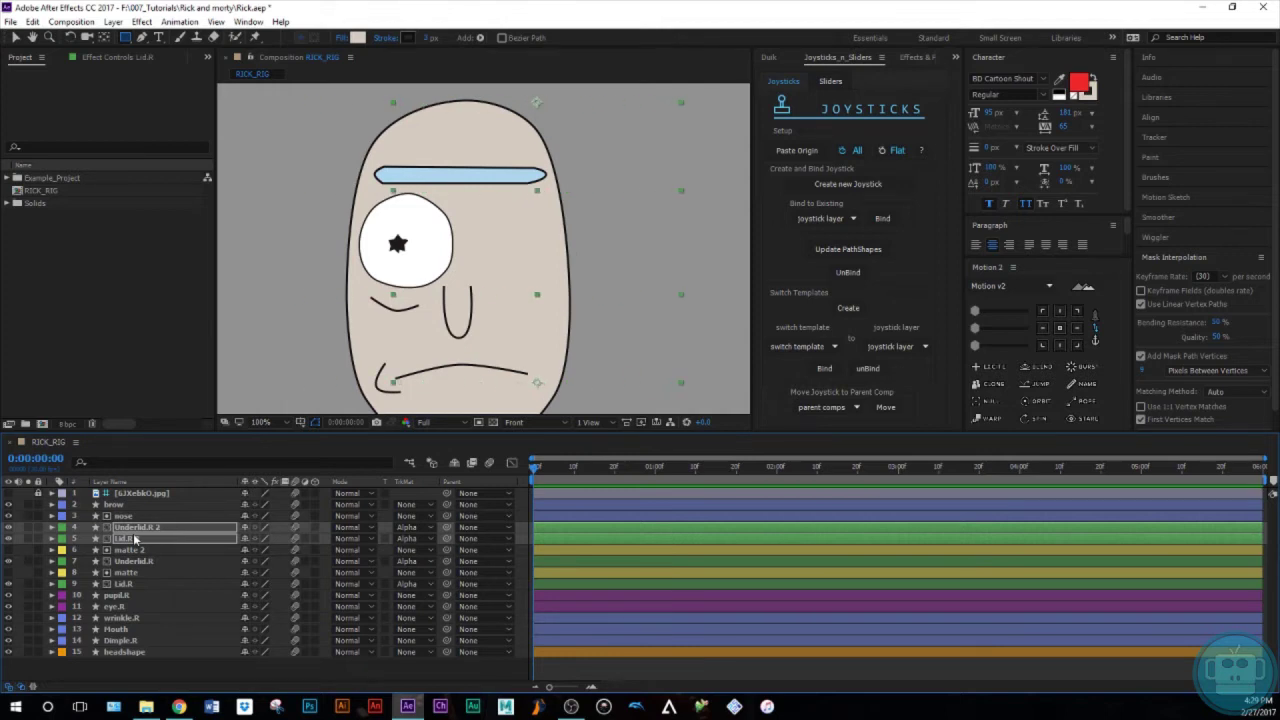
# Step: Duplicate the eye.R and pupil.R layers
pyautogui.click(124, 607)
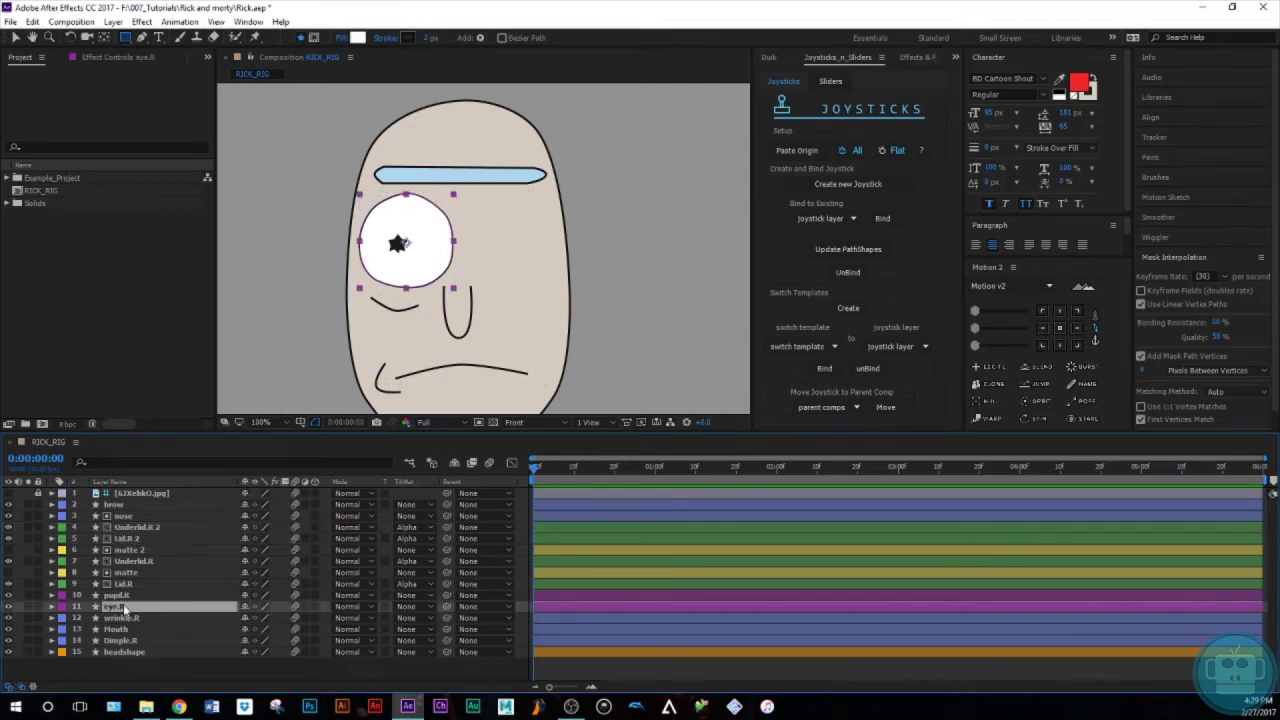
pyautogui.keyDown('ctrl'); pyautogui.click(124, 598); pyautogui.keyUp('ctrl')
pyautogui.hotkey('ctrl', 'd')
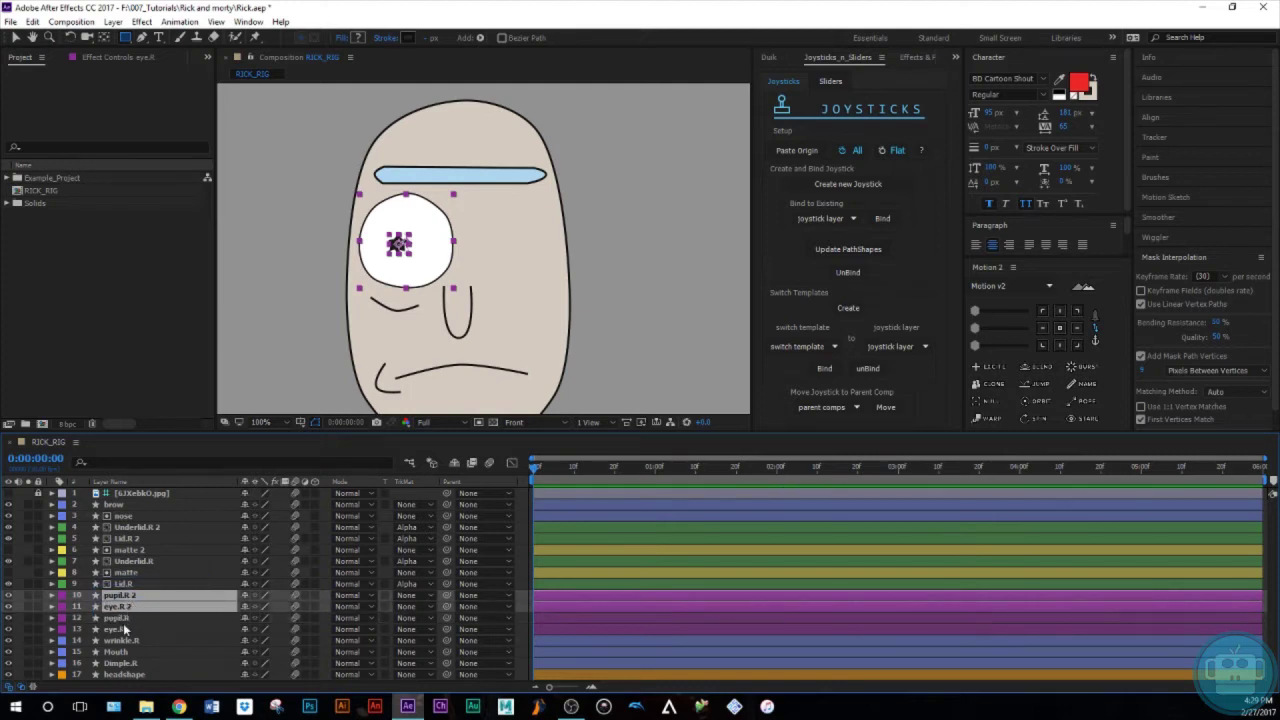
# Step: Rename the duplicated eye layer as eye.L and the duplicated pupil layer as pupil.L
pyautogui.click(124, 606)
pyautogui.press('Return')
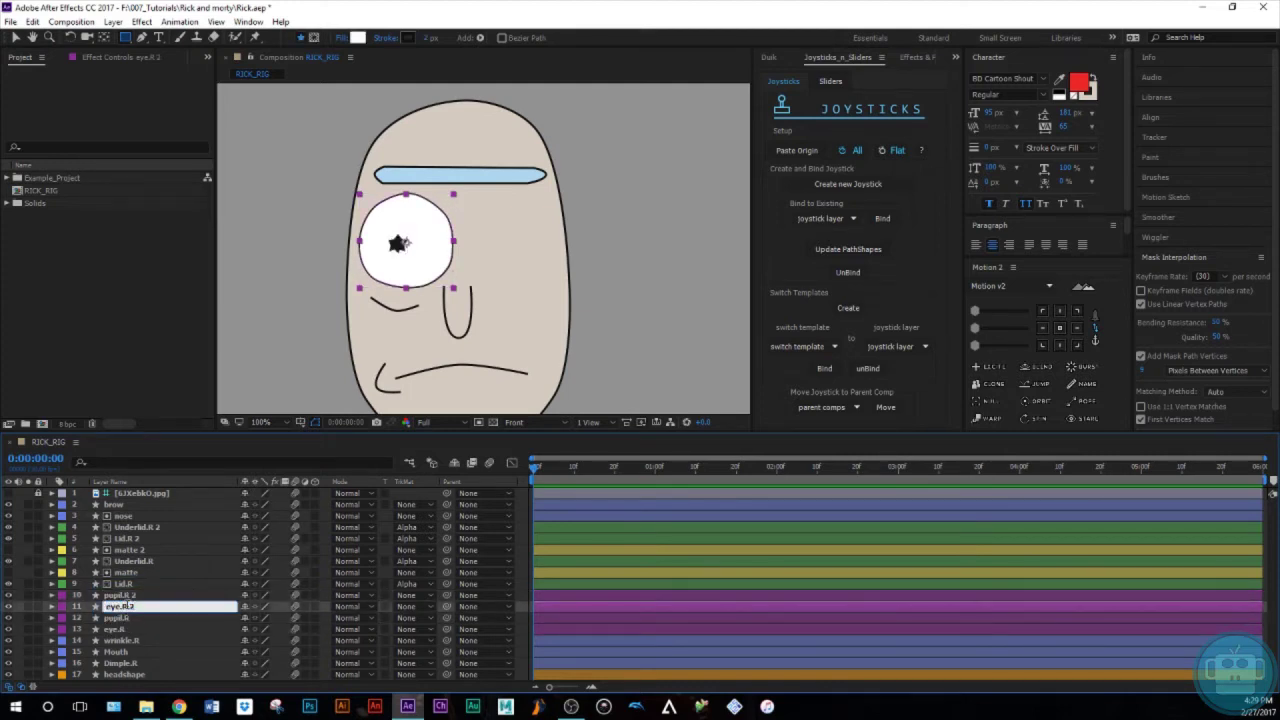
pyautogui.press('Return')
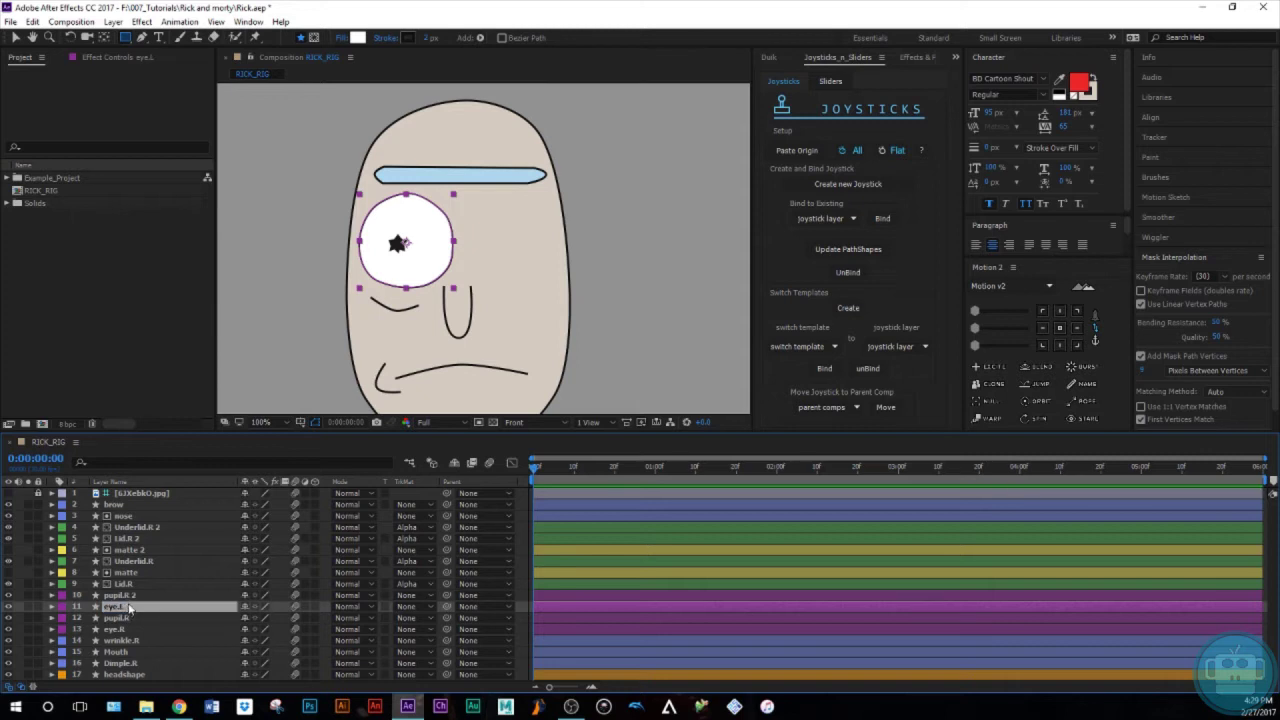
pyautogui.click(122, 595)
pyautogui.press('Return')
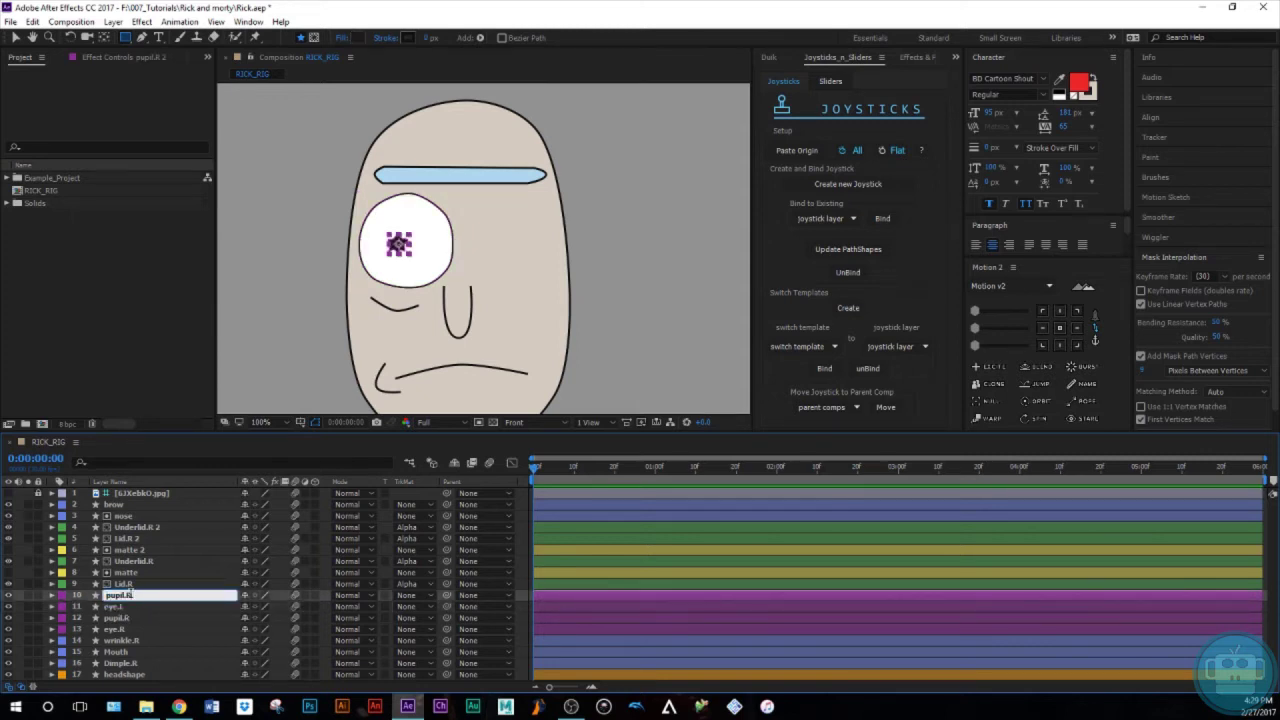
pyautogui.press('Return')
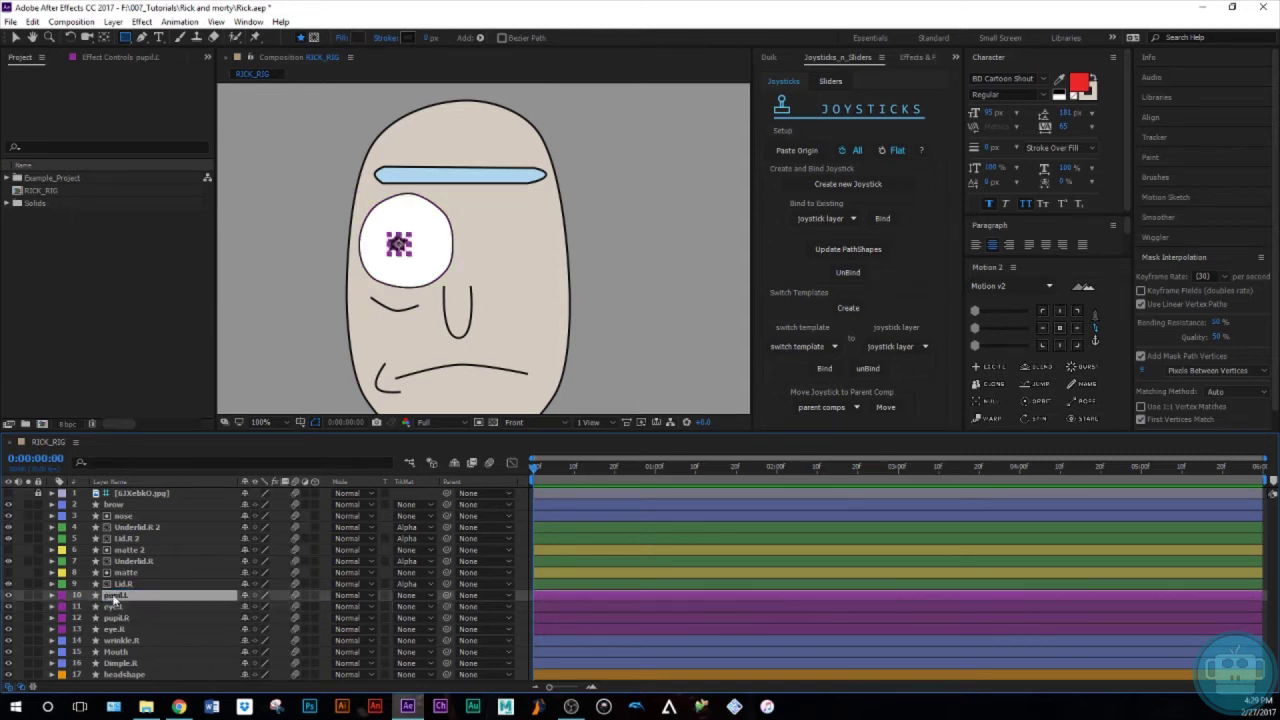
# Step: Move pupil.L and eye.L together horizontally to form a second eye beside the first, with a small gap between them
pyautogui.keyDown('shift'); pyautogui.click(119, 605); pyautogui.keyUp('shift')
pyautogui.hotkey('shift', 'Right')
pyautogui.hotkey('shift', 'Right')
pyautogui.hotkey('shift', 'Right')
pyautogui.hotkey('shift', 'Right')
pyautogui.hotkey('shift', 'Right')
pyautogui.hotkey('shift', 'Right')
pyautogui.hotkey('shift', 'Right')
pyautogui.hotkey('shift', 'Right')
pyautogui.hotkey('shift', 'Right')
pyautogui.hotkey('shift', 'Right')
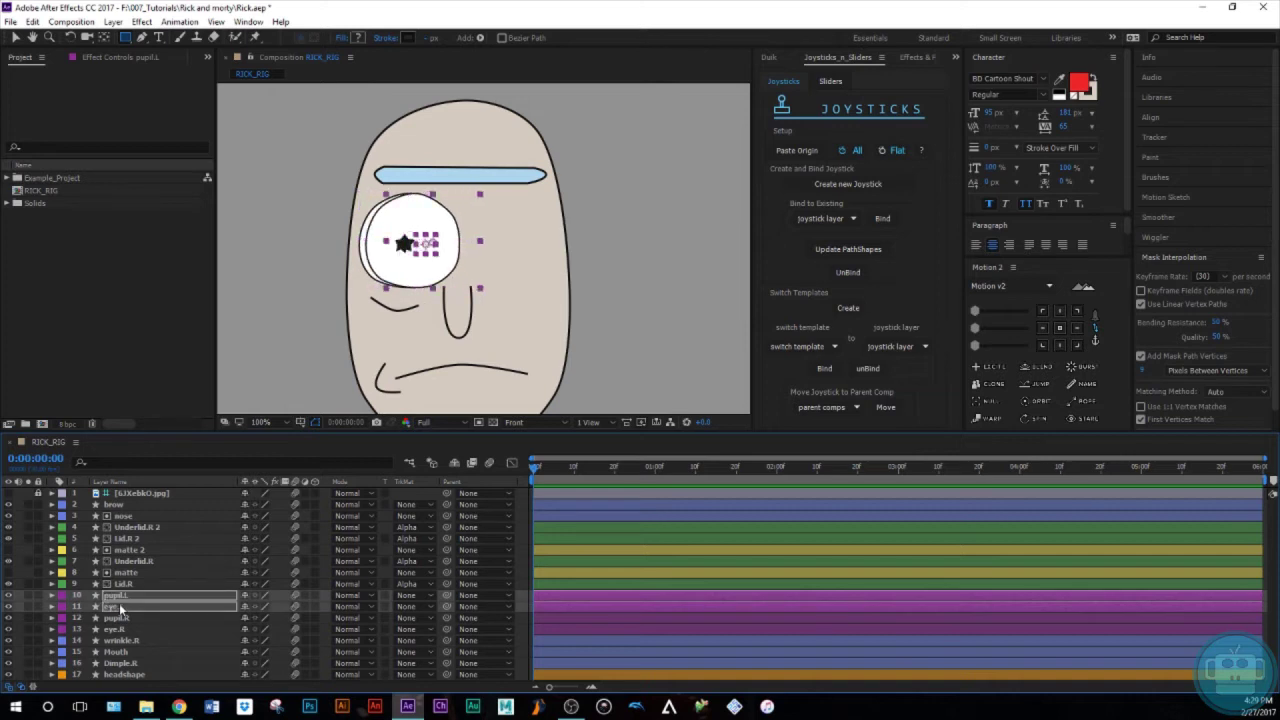
pyautogui.press('Right')
pyautogui.press('Right')
pyautogui.press('Right')
pyautogui.press('Right')
pyautogui.press('Right')
pyautogui.press('Right')
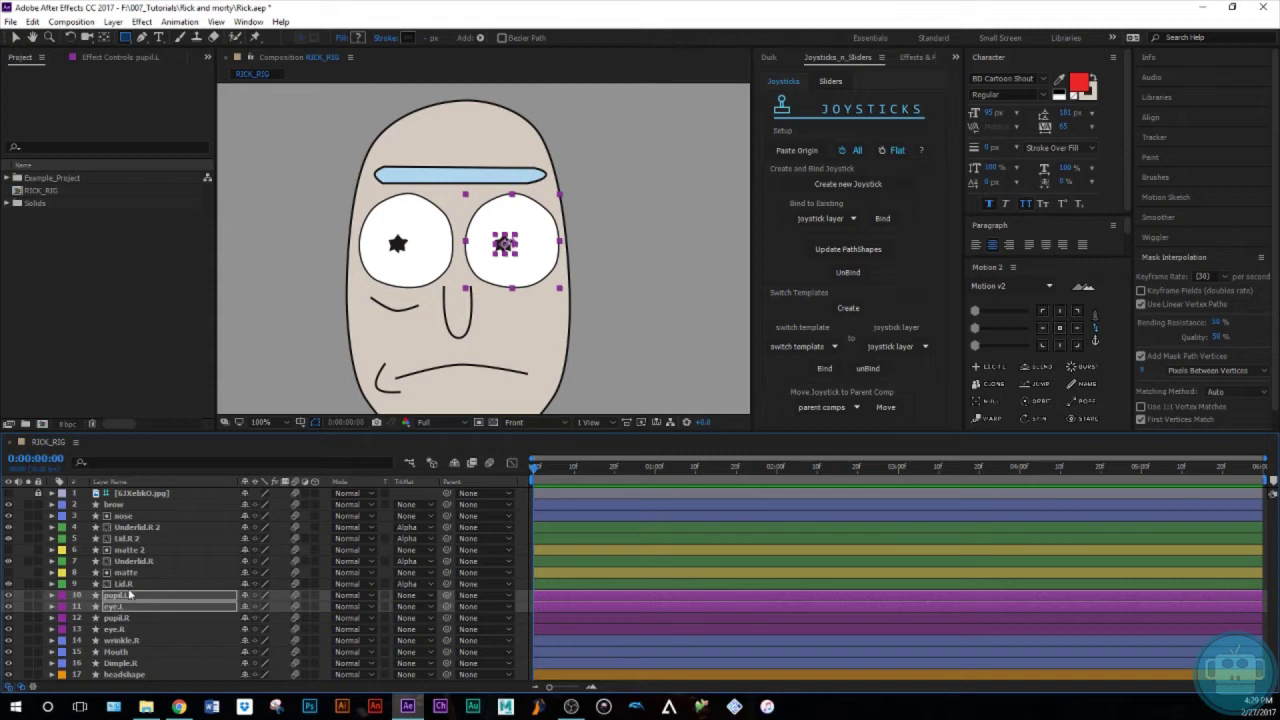
# Step: Rename the Lid.R 2 layer as Lid.L
pyautogui.click(129, 583)
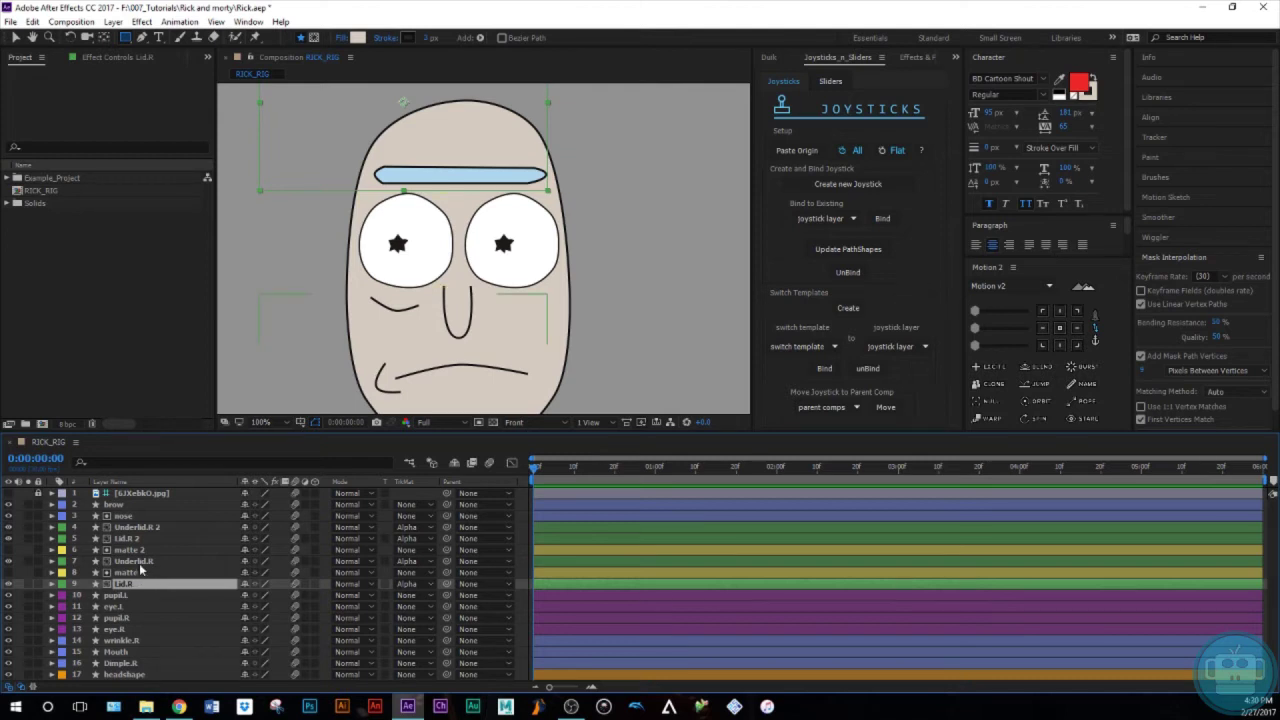
pyautogui.click(139, 561)
pyautogui.click(135, 540)
pyautogui.press('Return')
pyautogui.write('L')
pyautogui.press('Return')
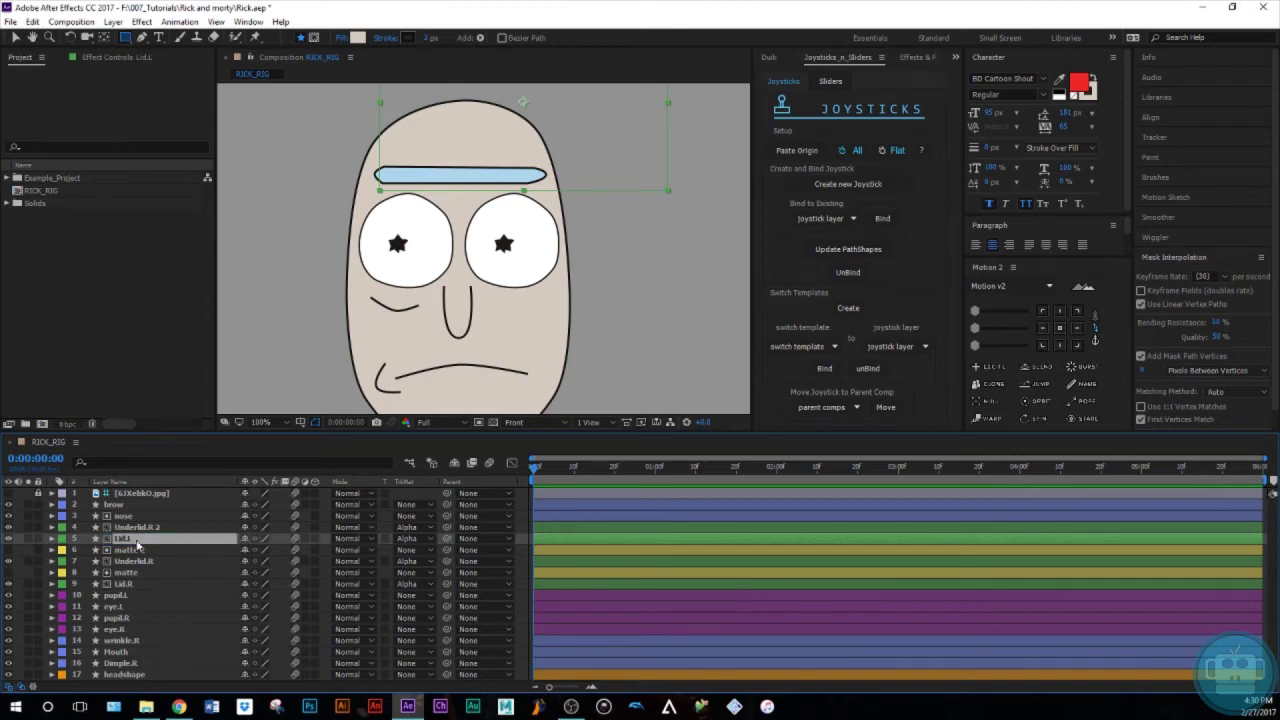
# Step: Rename the Underlid.R 2 layer as Underlid.L and select it together with Lid.L
pyautogui.click(136, 527)
pyautogui.press('Return')
pyautogui.press('Right')
pyautogui.press('BackSpace')
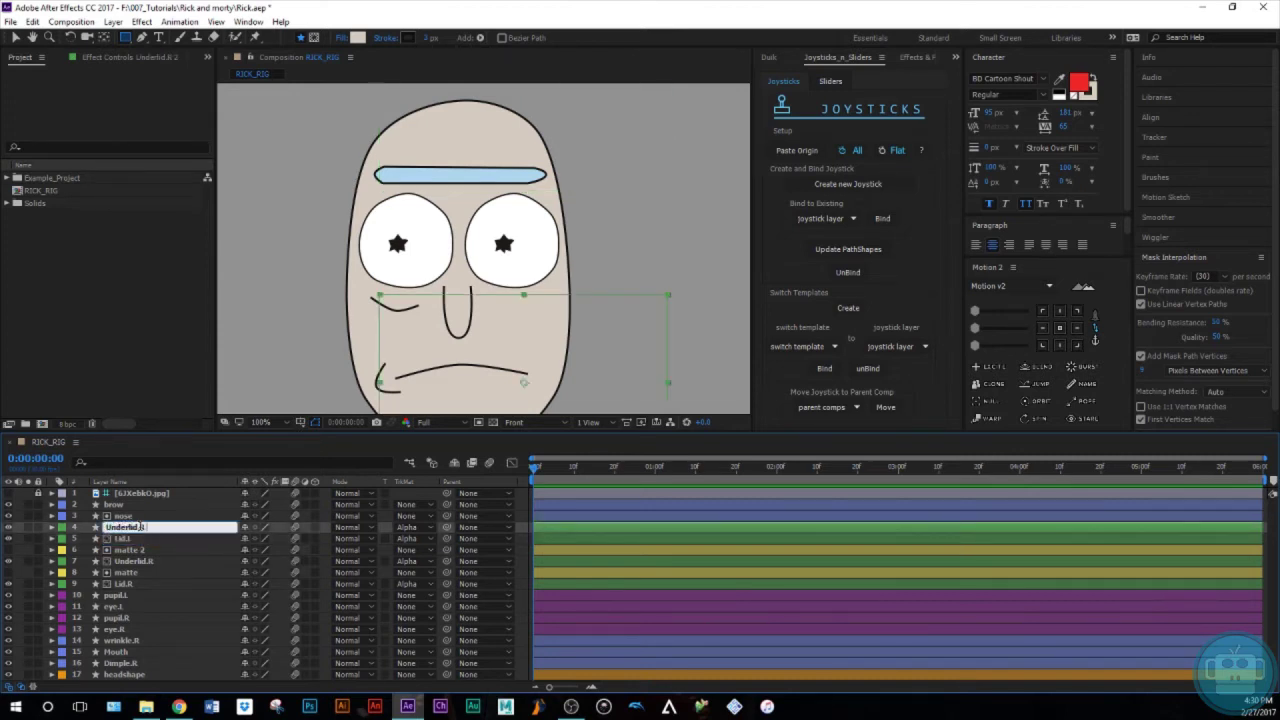
pyautogui.press('Return')
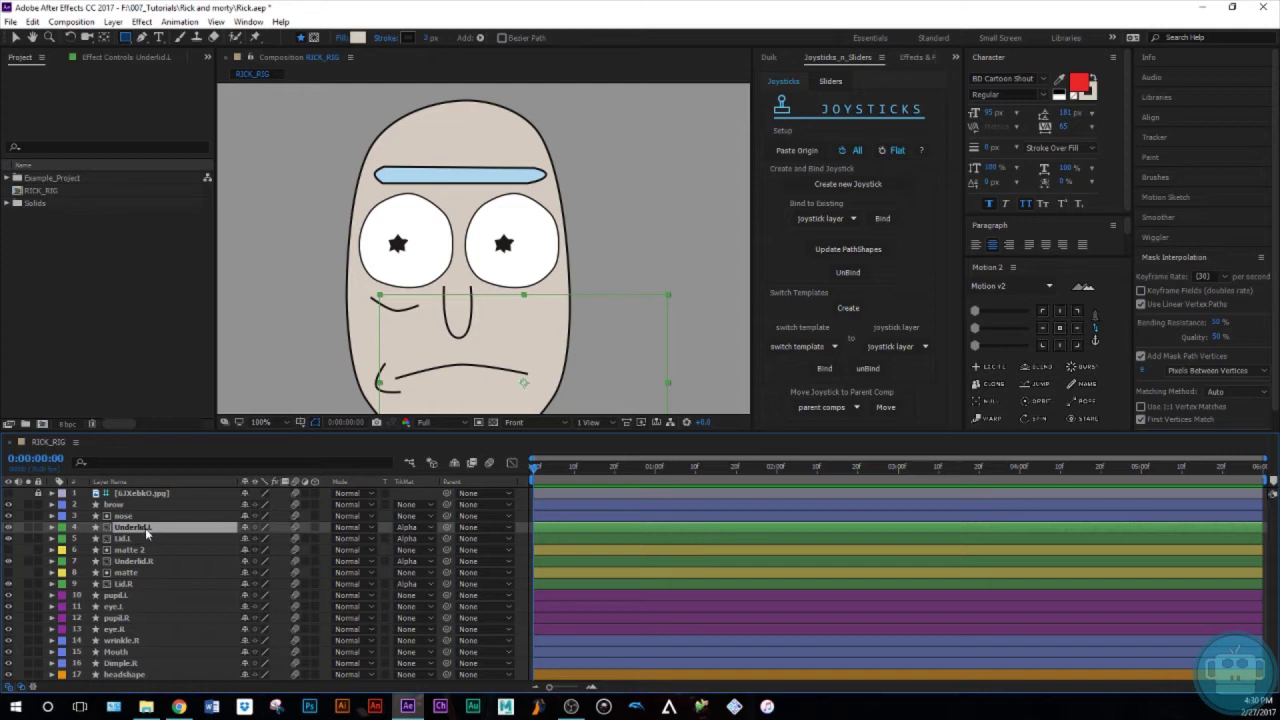
pyautogui.keyDown('shift'); pyautogui.click(133, 540); pyautogui.keyUp('shift')
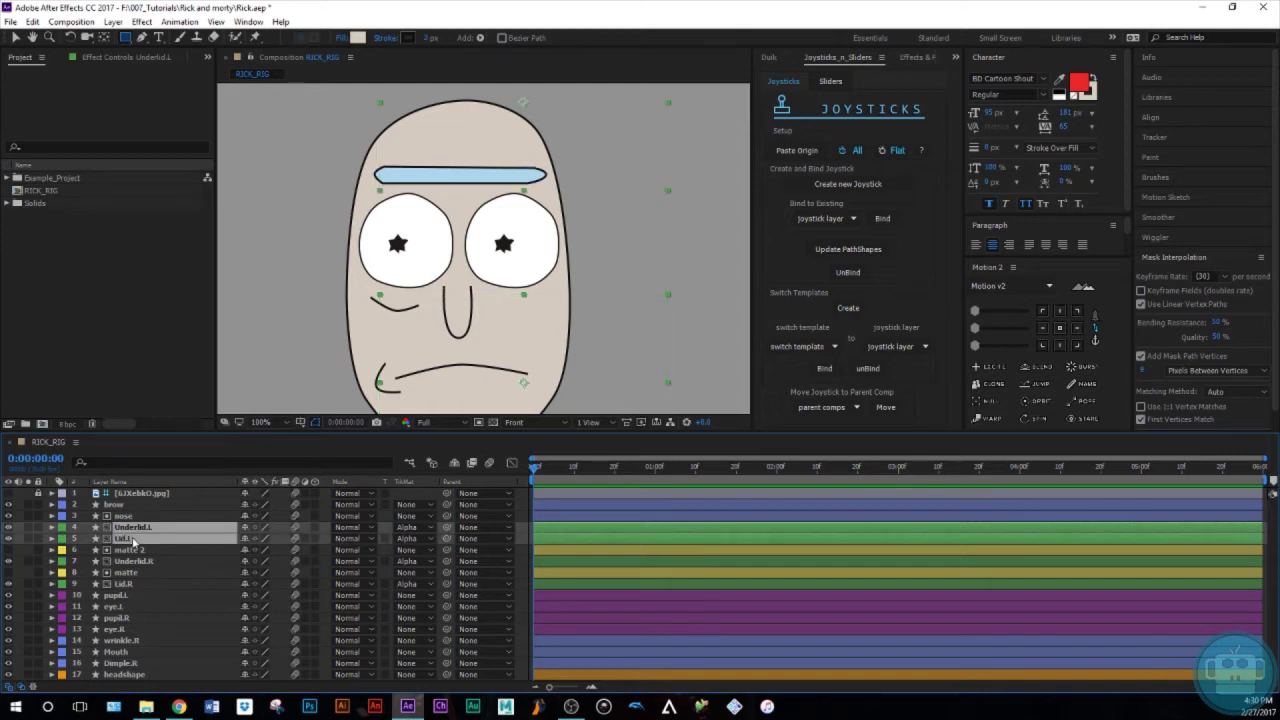
# Step: Nudge Lid.L and Underlid.L together horizontally to line them up with the second eye
pyautogui.press('Right')
pyautogui.press('Right')
pyautogui.press('Right')
pyautogui.press('Right')
pyautogui.press('Right')
pyautogui.press('Right')
pyautogui.press('Right')
pyautogui.press('Right')
pyautogui.press('Right')
pyautogui.press('Right')
pyautogui.press('Right')
pyautogui.press('Right')
pyautogui.press('Right')
pyautogui.press('Right')
pyautogui.press('Left')
pyautogui.press('Left')
pyautogui.press('Left')
pyautogui.press('Left')
pyautogui.press('Left')
pyautogui.press('Left')
pyautogui.press('Left')
pyautogui.press('Left')
pyautogui.press('Left')
pyautogui.press('Left')
pyautogui.press('Left')
pyautogui.press('Left')
pyautogui.press('Left')
pyautogui.press('Left')
pyautogui.press('Left')
pyautogui.press('Left')
pyautogui.press('Left')
pyautogui.press('Left')
pyautogui.press('Left')
pyautogui.press('Left')
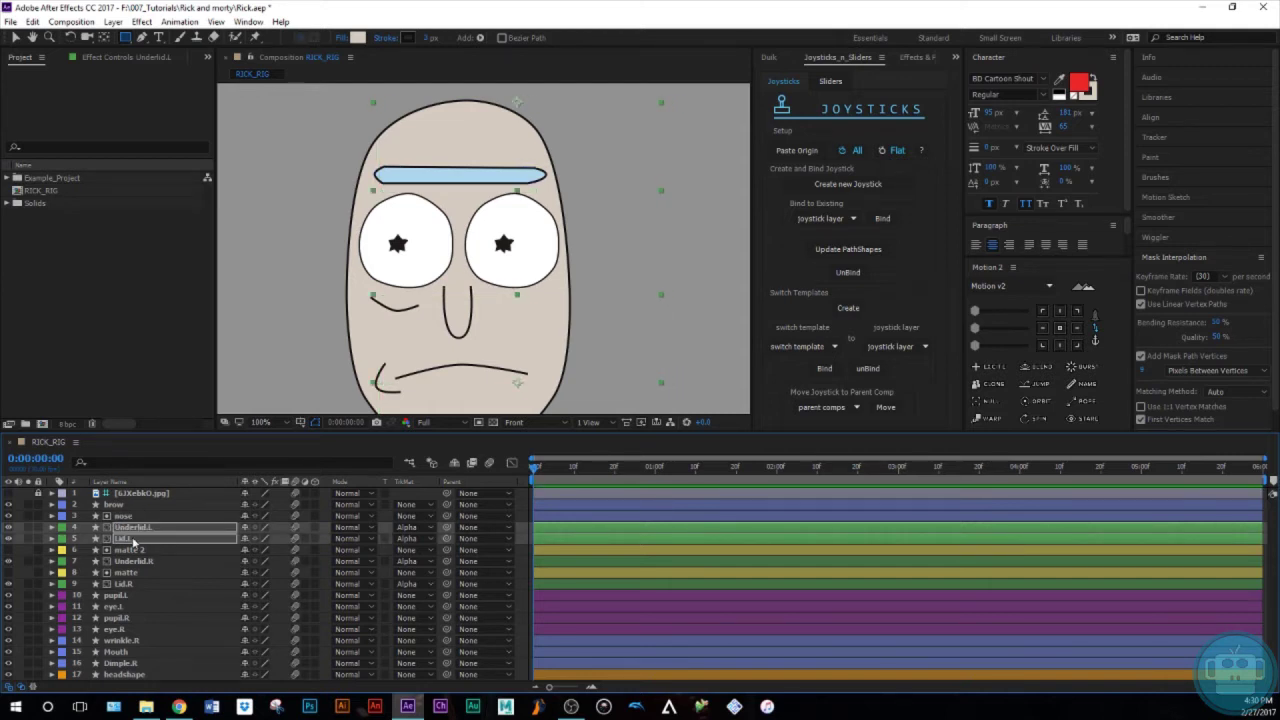
# Step: Duplicate the eye.L layer and rename the copy as matte
pyautogui.click(115, 607)
pyautogui.hotkey('ctrl', 'd')
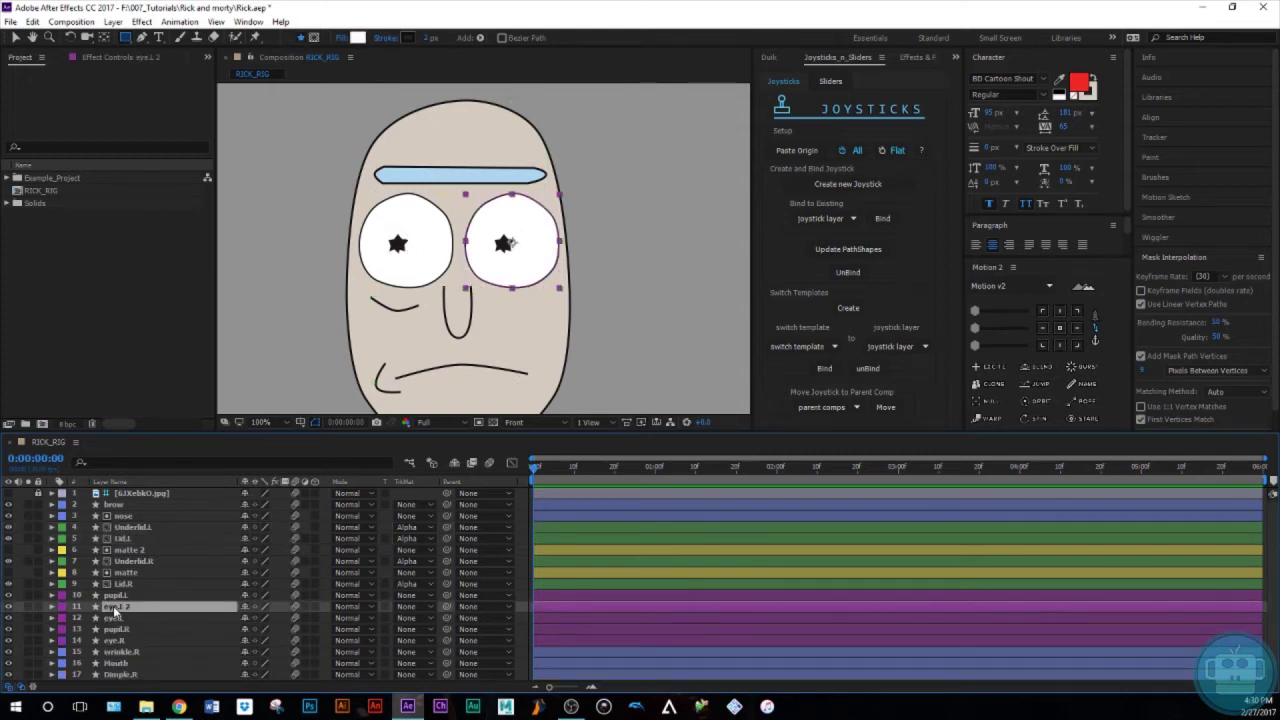
pyautogui.press('Return')
pyautogui.write('matte')
pyautogui.press('Return')
# Step: Give the new matte layer a yellow label and place it hidden directly above Lid.L
pyautogui.click(64, 607)
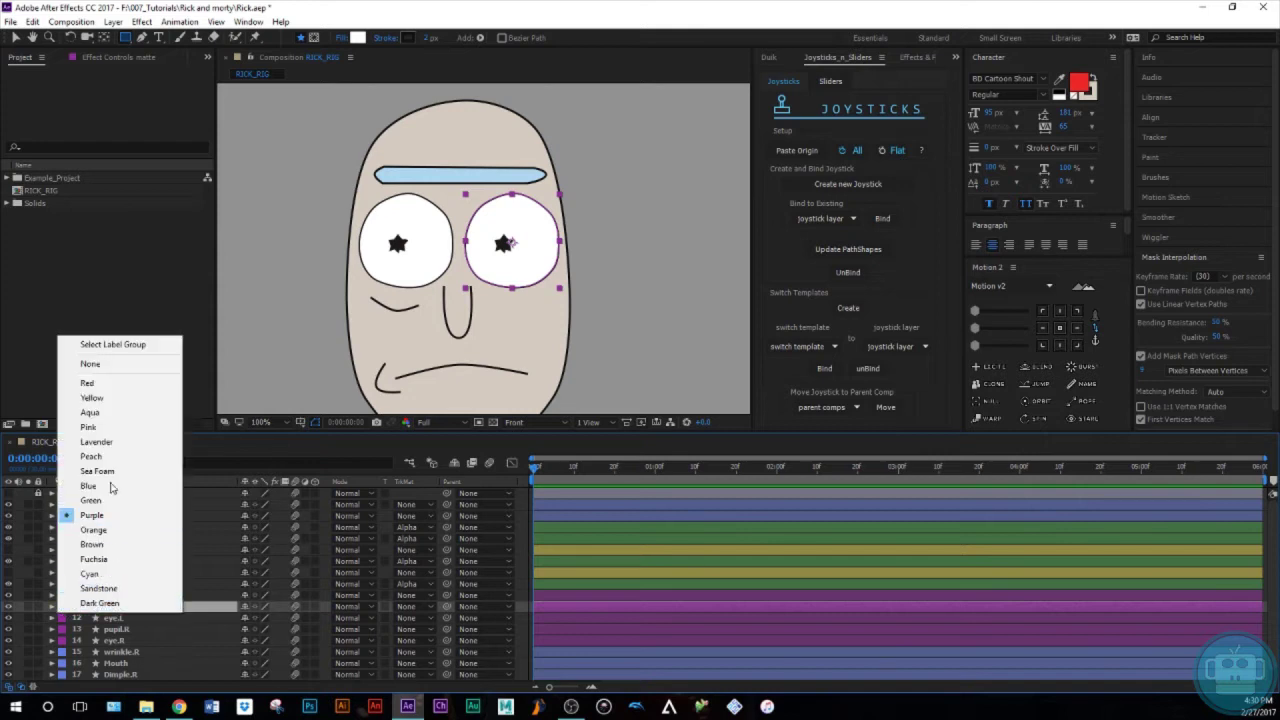
pyautogui.click(91, 397)
pyautogui.moveTo(136, 606); pyautogui.dragTo(122, 545)
pyautogui.click(9, 539)
# Step: Lower Lid.L over its eye to test the matte and raise it back above the eye
pyautogui.click(122, 550)
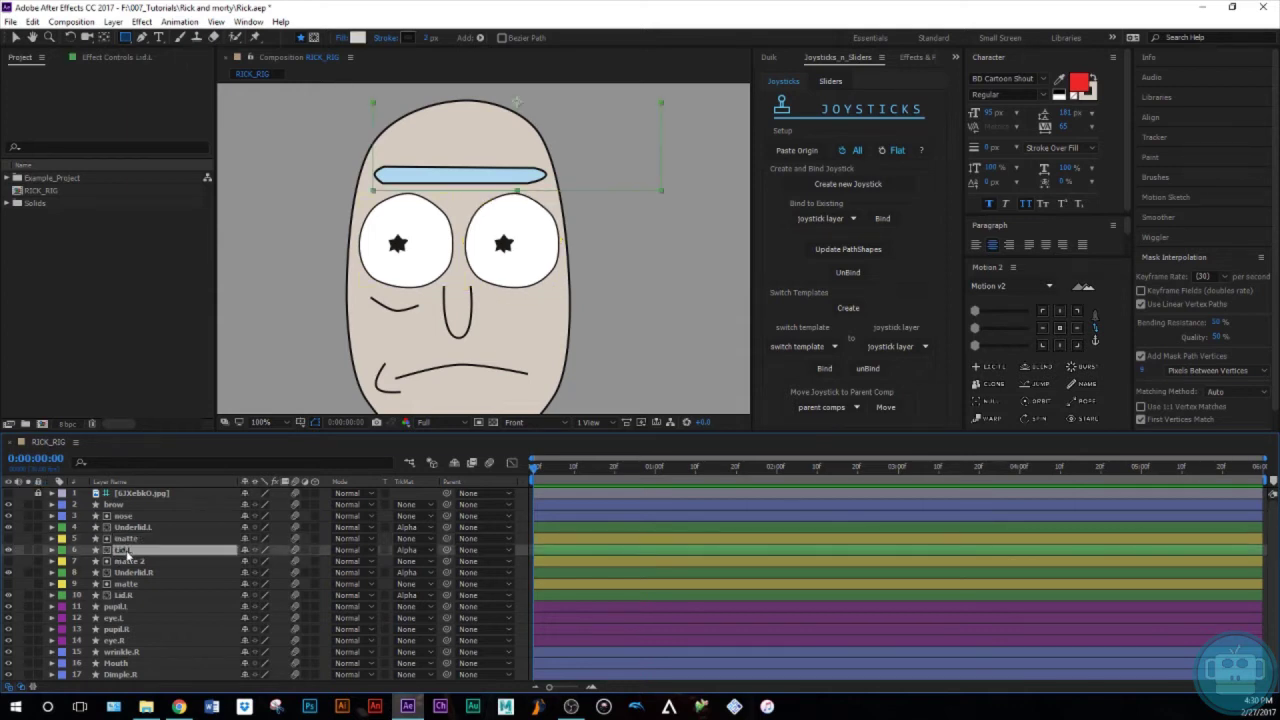
pyautogui.press('Up')
pyautogui.press('Up')
pyautogui.press('Up')
pyautogui.press('Up')
pyautogui.press('Up')
pyautogui.press('Up')
pyautogui.press('Up')
pyautogui.press('Up')
pyautogui.press('Up')
pyautogui.press('Up')
pyautogui.press('Up')
pyautogui.press('Up')
pyautogui.press('Up')
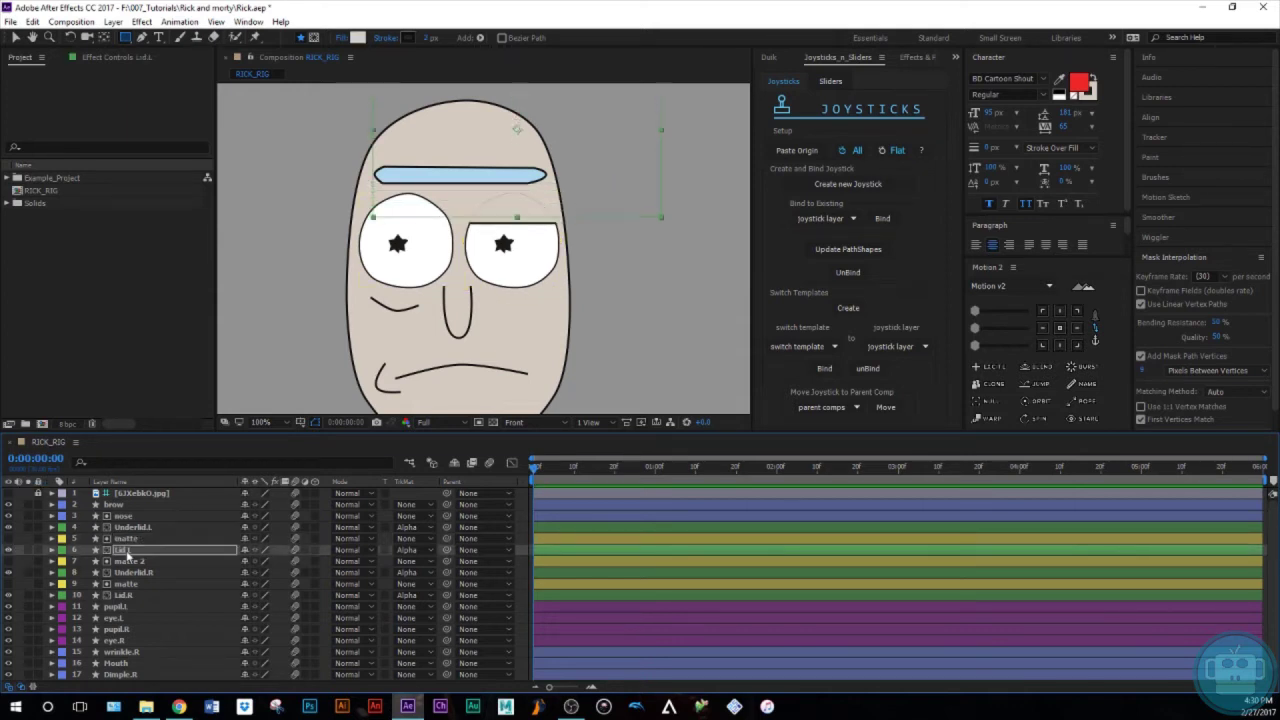
pyautogui.press('Up')
pyautogui.press('Up')
pyautogui.press('Up')
pyautogui.press('Up')
pyautogui.press('Up')
pyautogui.press('Up')
pyautogui.press('Up')
pyautogui.press('Up')
pyautogui.press('Up')
pyautogui.press('Up')
pyautogui.press('Up')
pyautogui.press('Up')
pyautogui.press('Up')
pyautogui.press('Up')
pyautogui.press('Up')
pyautogui.press('Up')
pyautogui.press('Up')
pyautogui.press('Up')
pyautogui.press('Up')
pyautogui.press('Up')
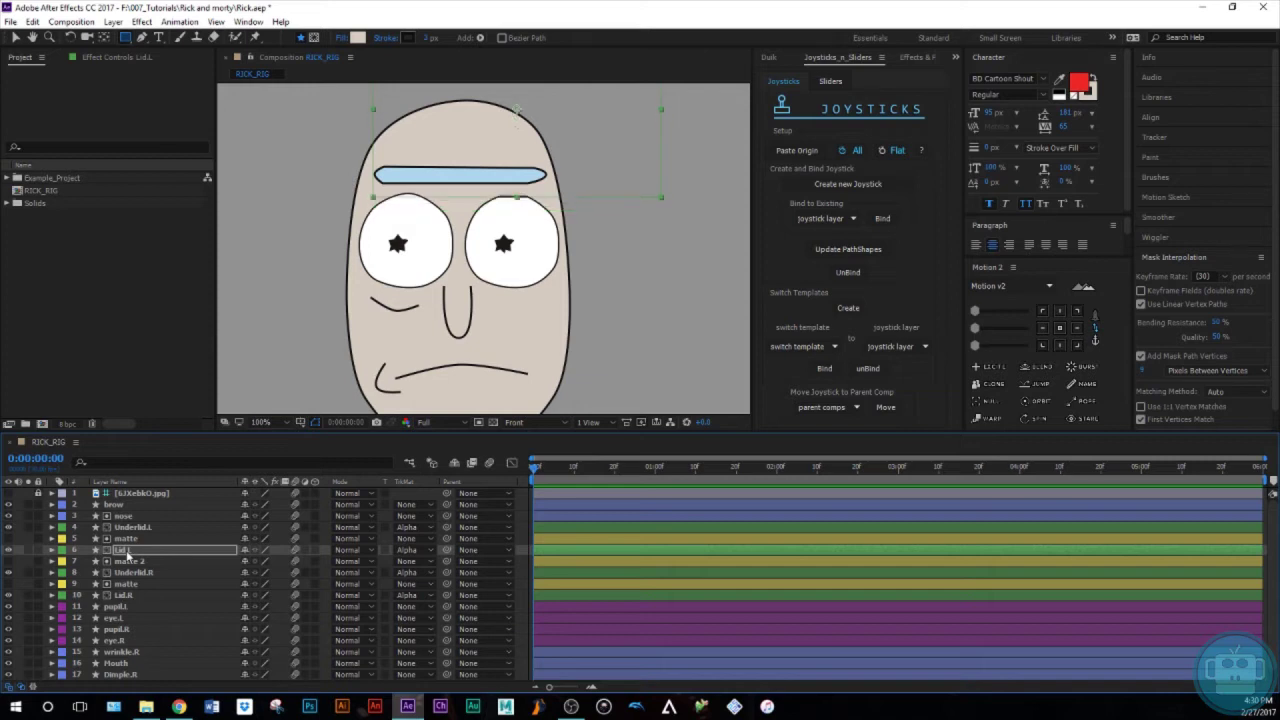
# Step: Reorder the layers so that the matte and Lid.L pair sits above Underlid.L
pyautogui.click(129, 540)
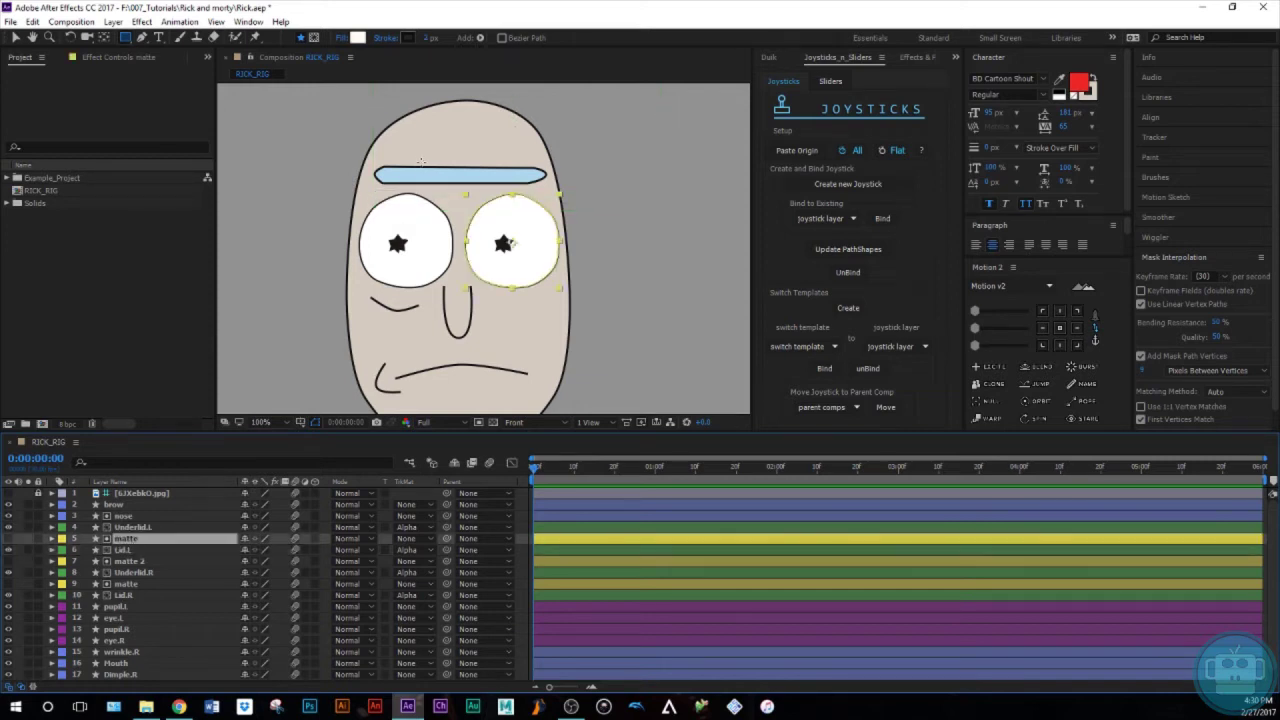
pyautogui.press('Return')
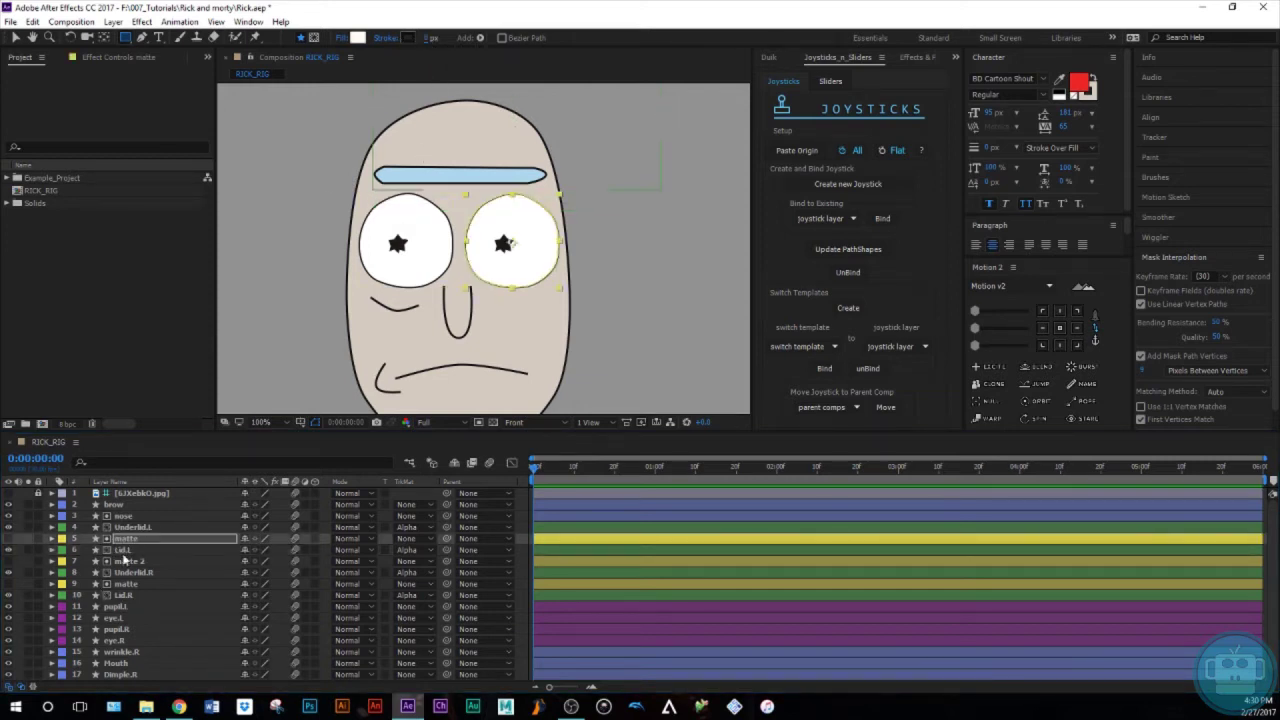
pyautogui.moveTo(126, 552); pyautogui.dragTo(138, 530)
pyautogui.click(135, 552)
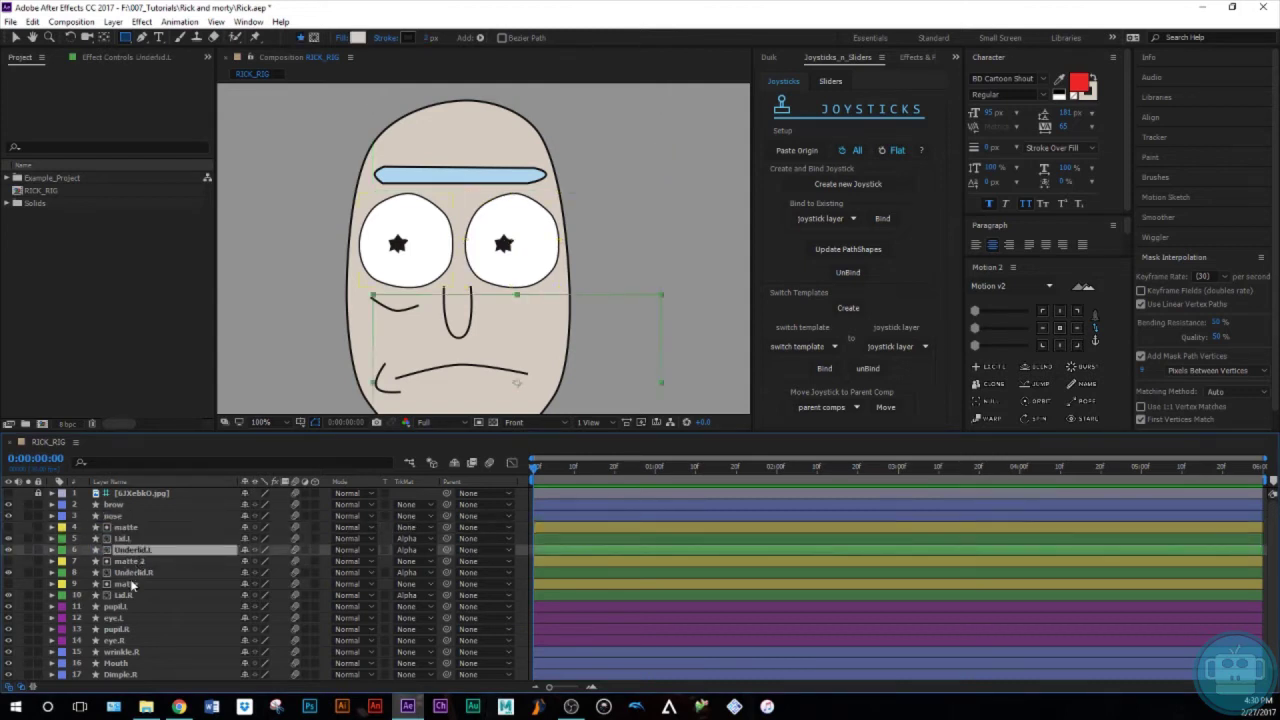
# Step: Duplicate the matte above Lid.L, place the copy directly above Underlid.L and save the project
pyautogui.click(121, 618)
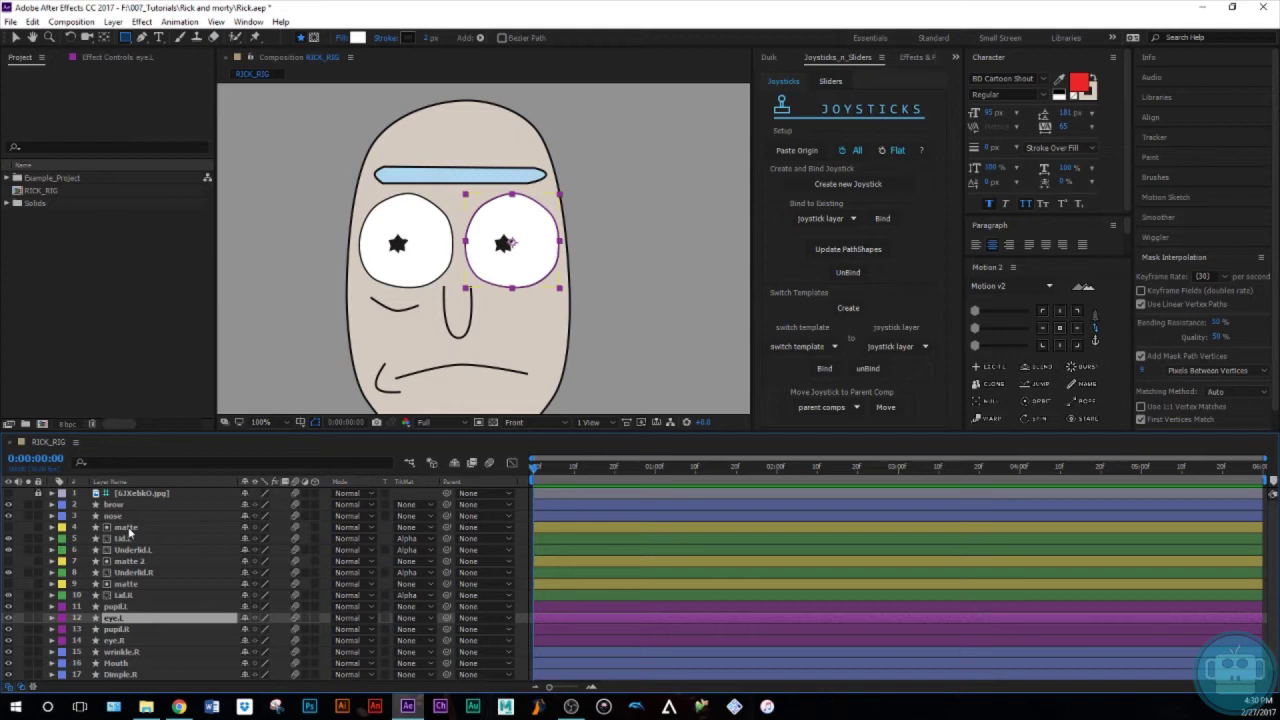
pyautogui.click(128, 528)
pyautogui.hotkey('ctrl', 'd')
pyautogui.moveTo(127, 528); pyautogui.dragTo(130, 558)
pyautogui.click(130, 562)
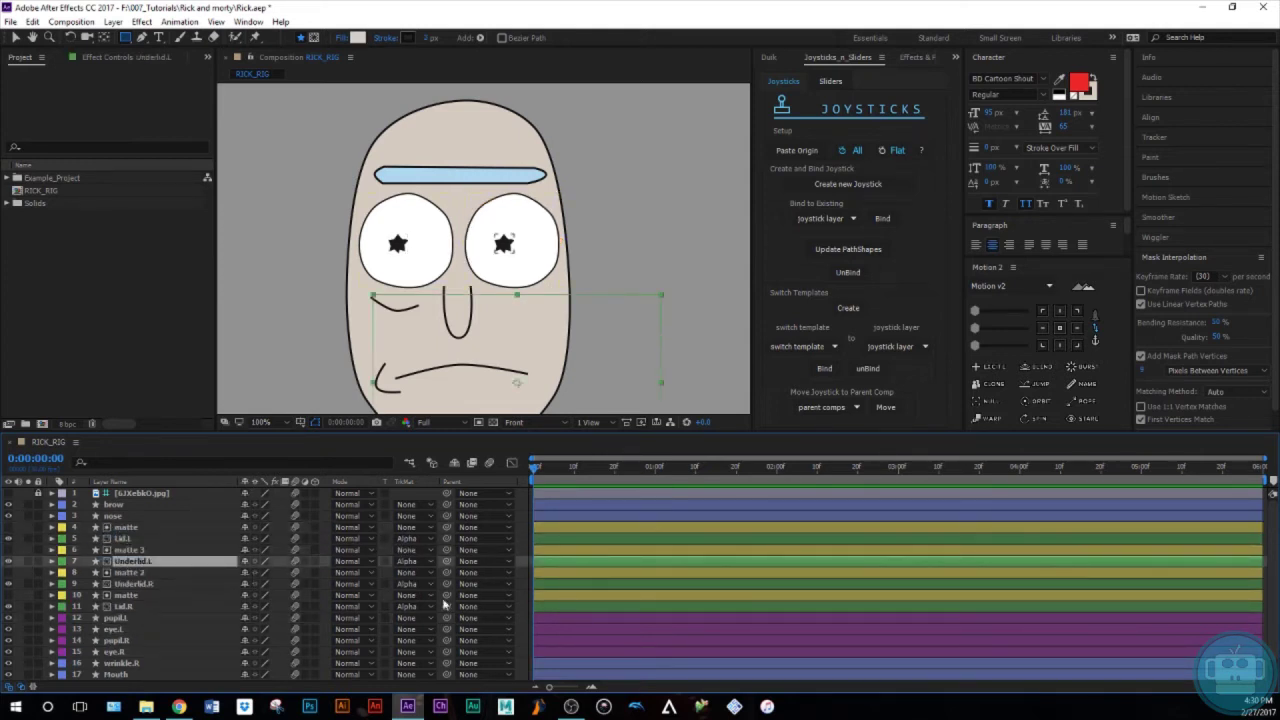
pyautogui.click(416, 566)
pyautogui.click(199, 570)
pyautogui.hotkey('ctrl', 's')
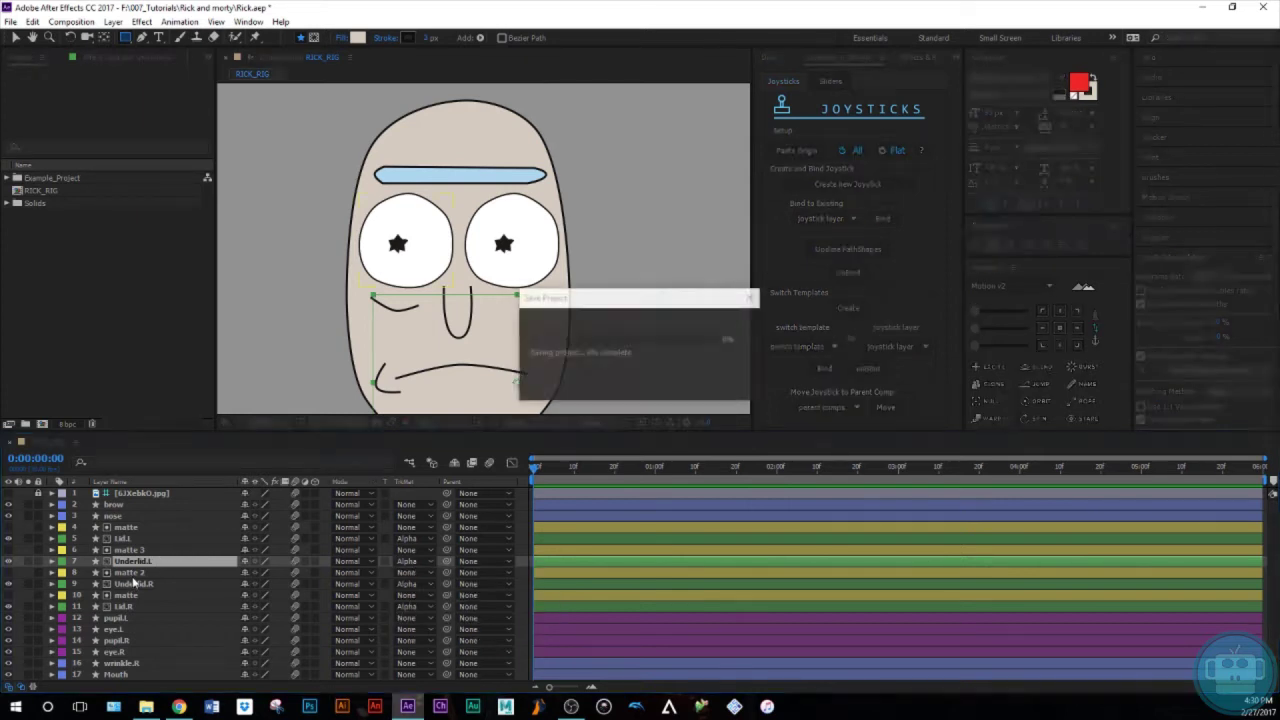
# Step: Make all four matte layers shy and locked, and hide shy layers in the timeline
pyautogui.click(128, 527)
pyautogui.keyDown('ctrl'); pyautogui.click(128, 550); pyautogui.keyUp('ctrl')
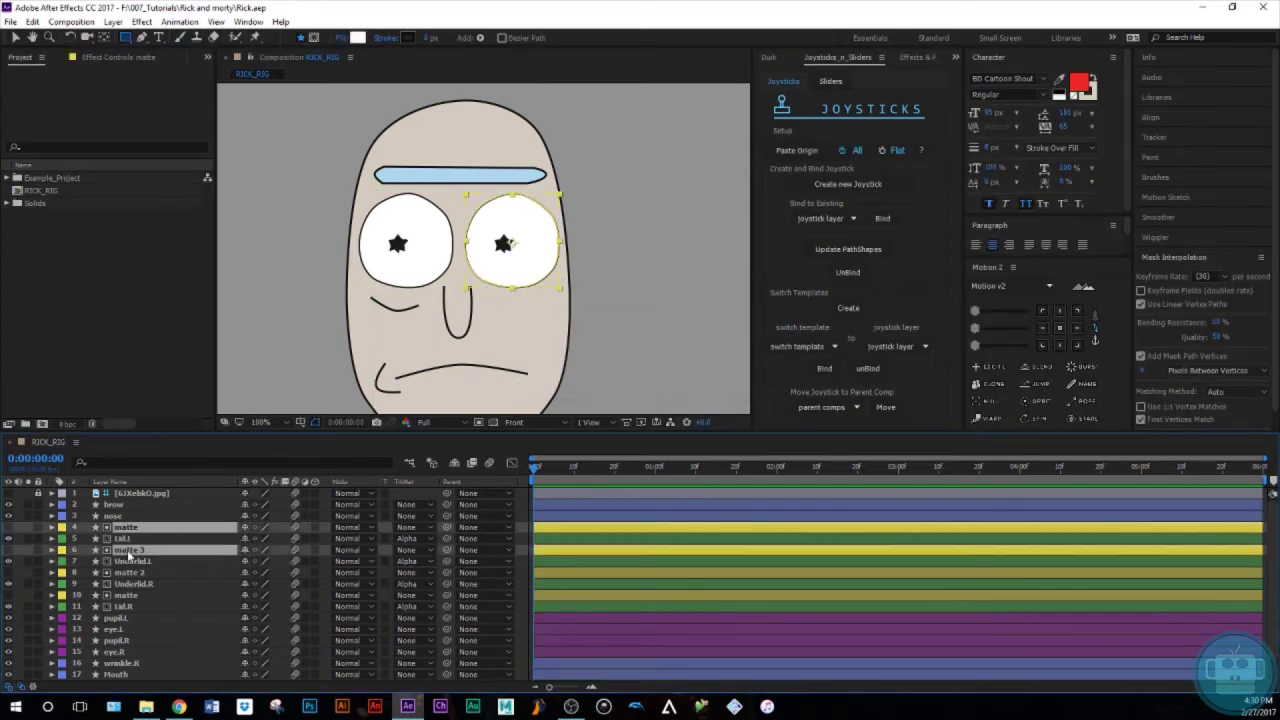
pyautogui.keyDown('ctrl'); pyautogui.click(126, 572); pyautogui.keyUp('ctrl')
pyautogui.keyDown('ctrl'); pyautogui.click(124, 595); pyautogui.keyUp('ctrl')
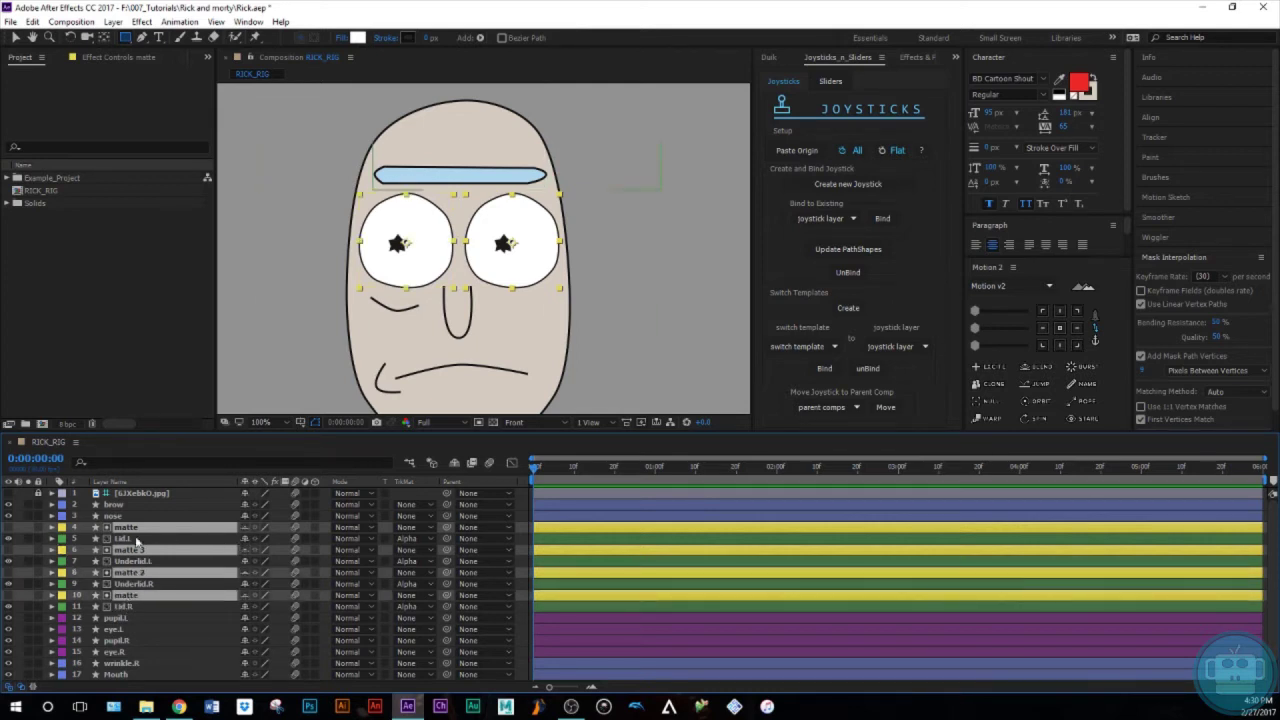
pyautogui.click(38, 528)
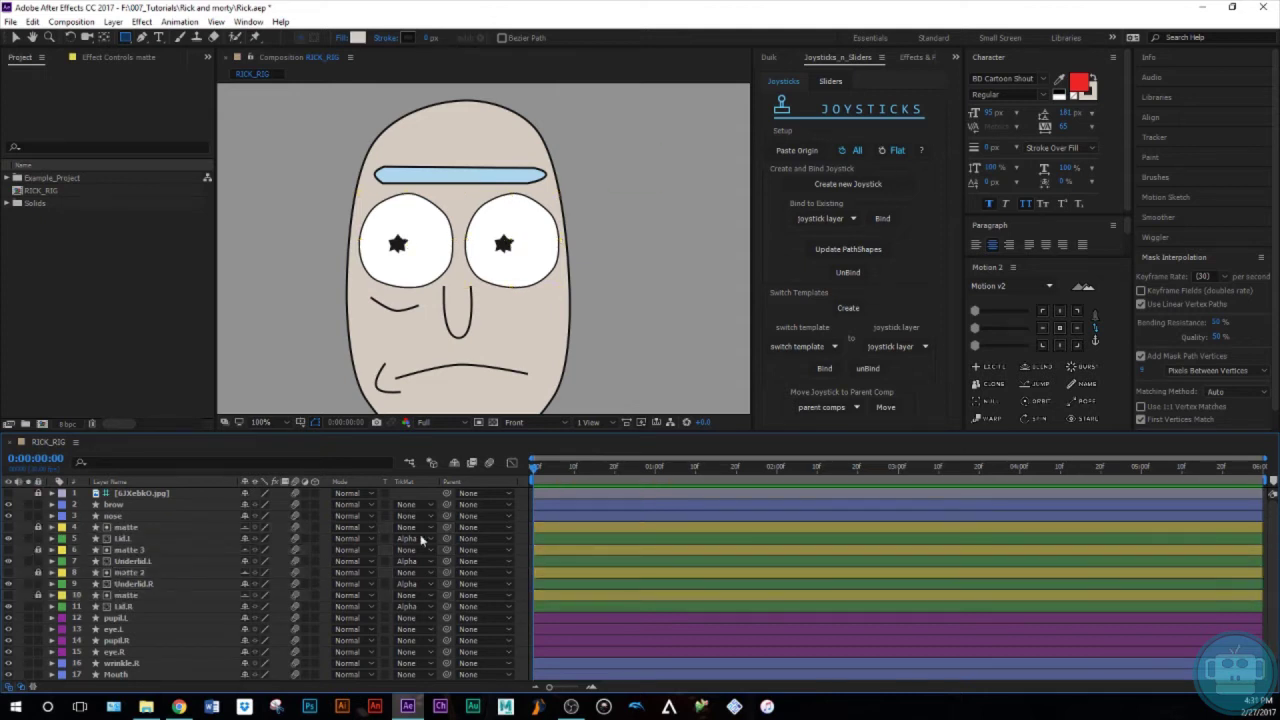
pyautogui.click(454, 463)
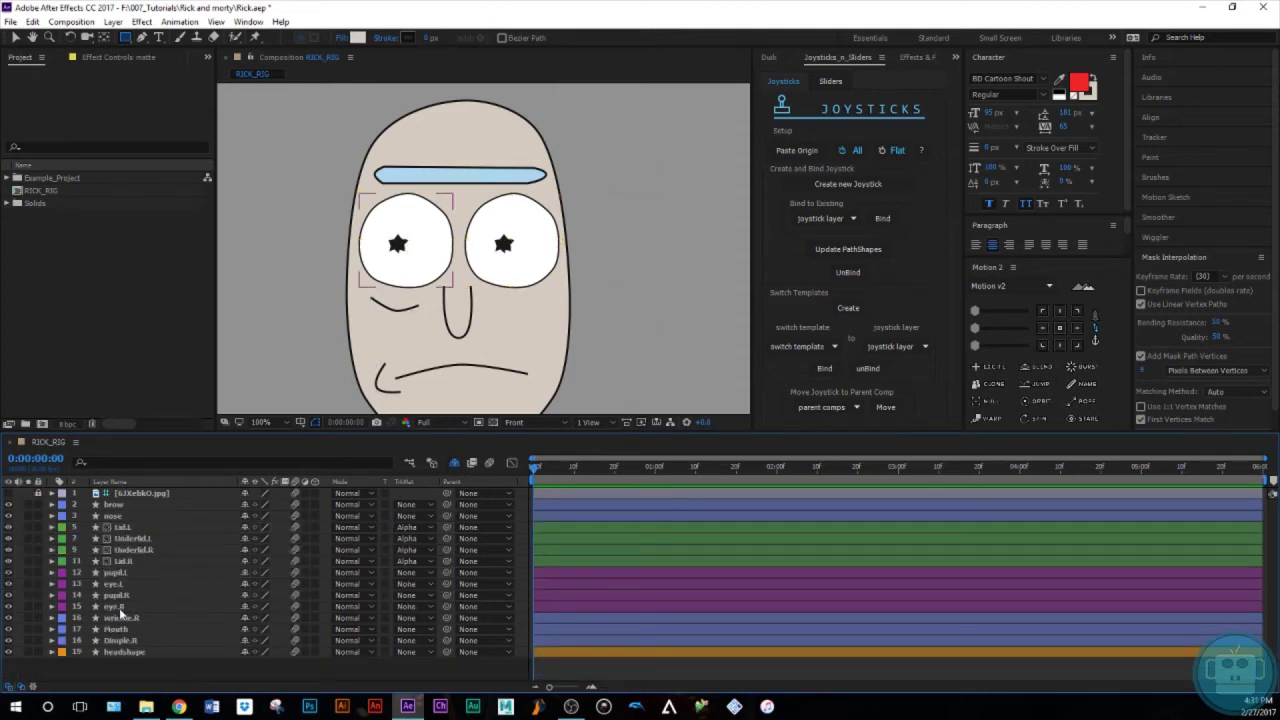
# Step: Make the headshape, Dimple.R, Mouth and wrinkle.R layers shy so they are hidden in the timeline
pyautogui.click(120, 652)
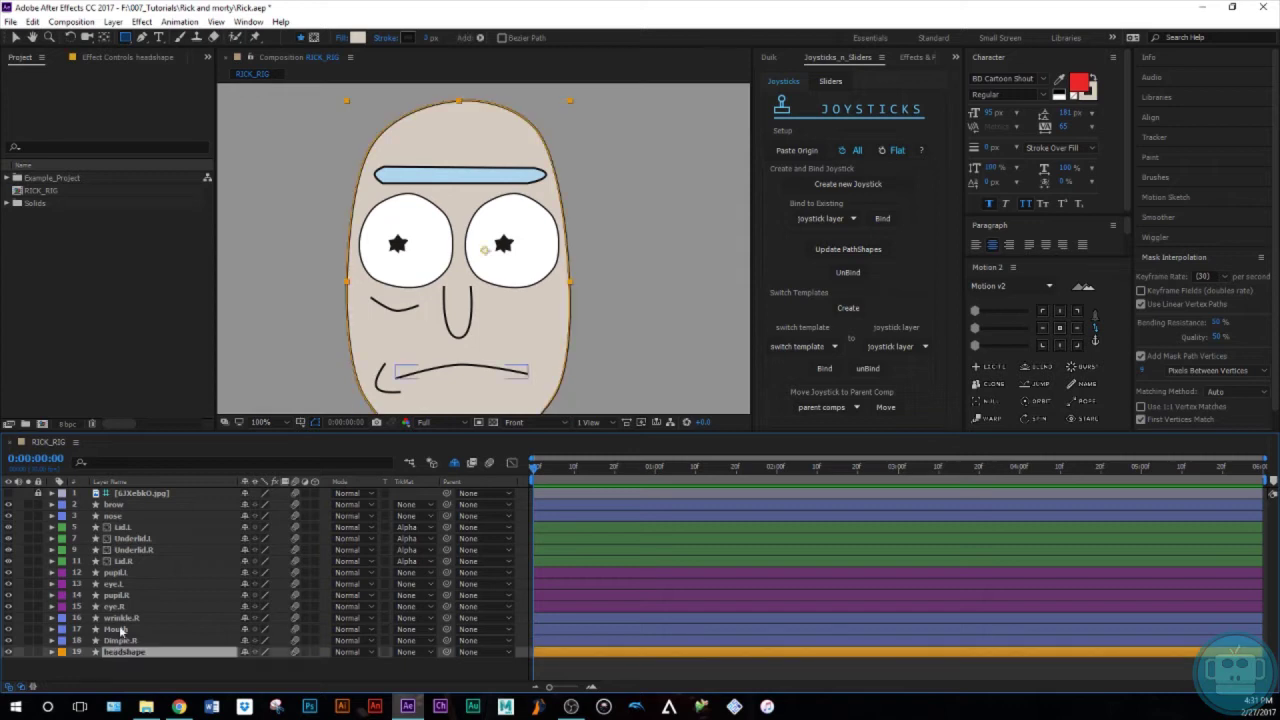
pyautogui.keyDown('shift'); pyautogui.click(122, 619); pyautogui.keyUp('shift')
pyautogui.click(245, 621)
pyautogui.click(189, 663)
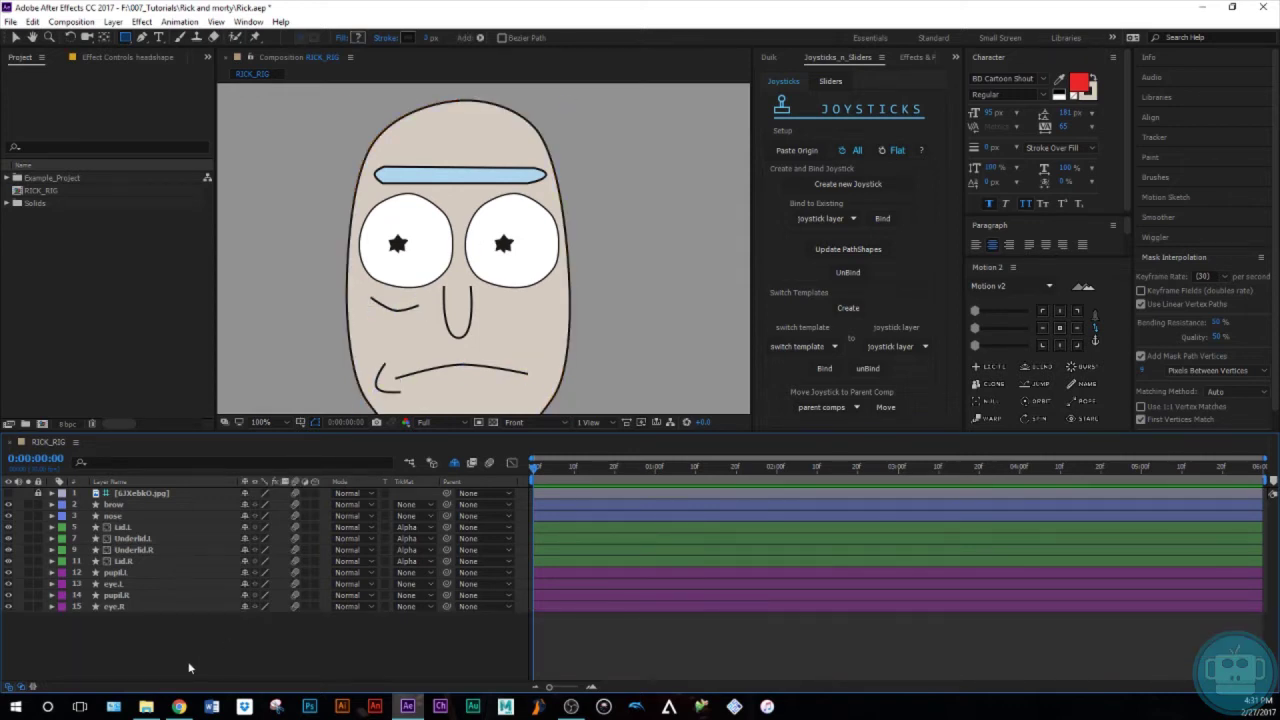
# Step: Set Position keyframes at frame 0 on Lid.L, Underlid.L, Underlid.R and Lid.R
pyautogui.click(132, 561)
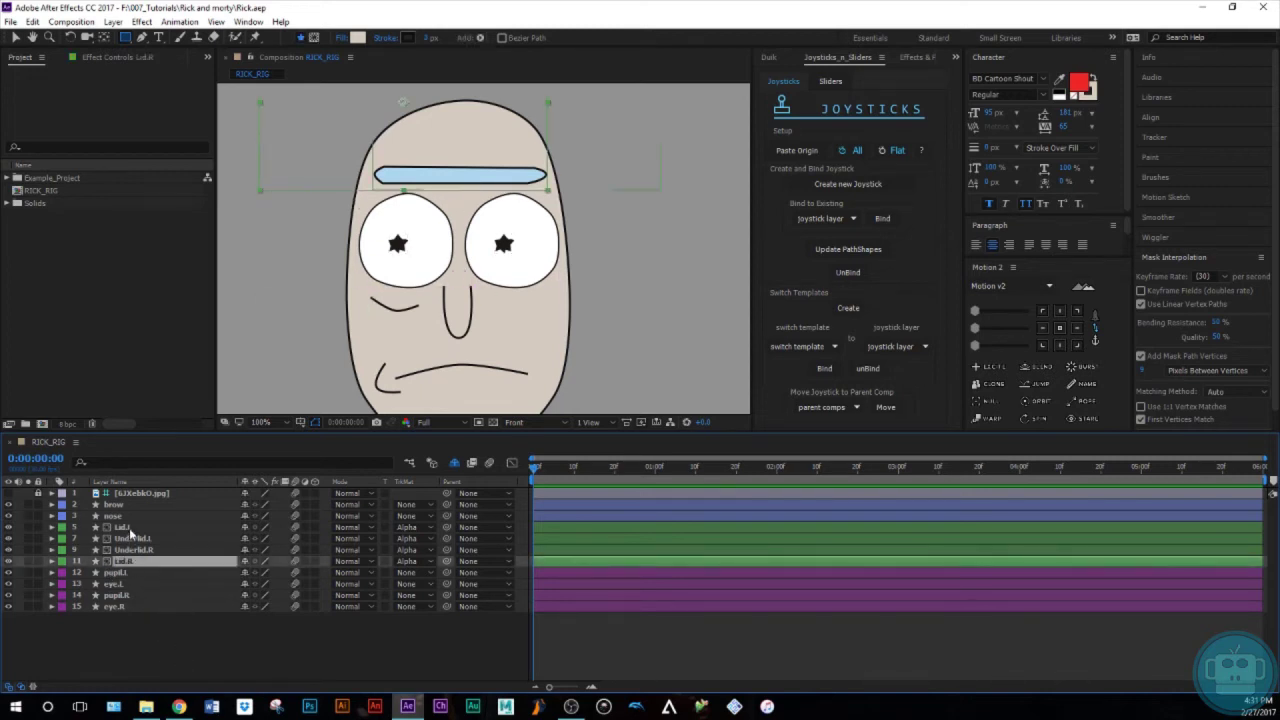
pyautogui.keyDown('shift'); pyautogui.click(121, 527); pyautogui.keyUp('shift')
pyautogui.moveTo(1262, 460); pyautogui.dragTo(625, 460)
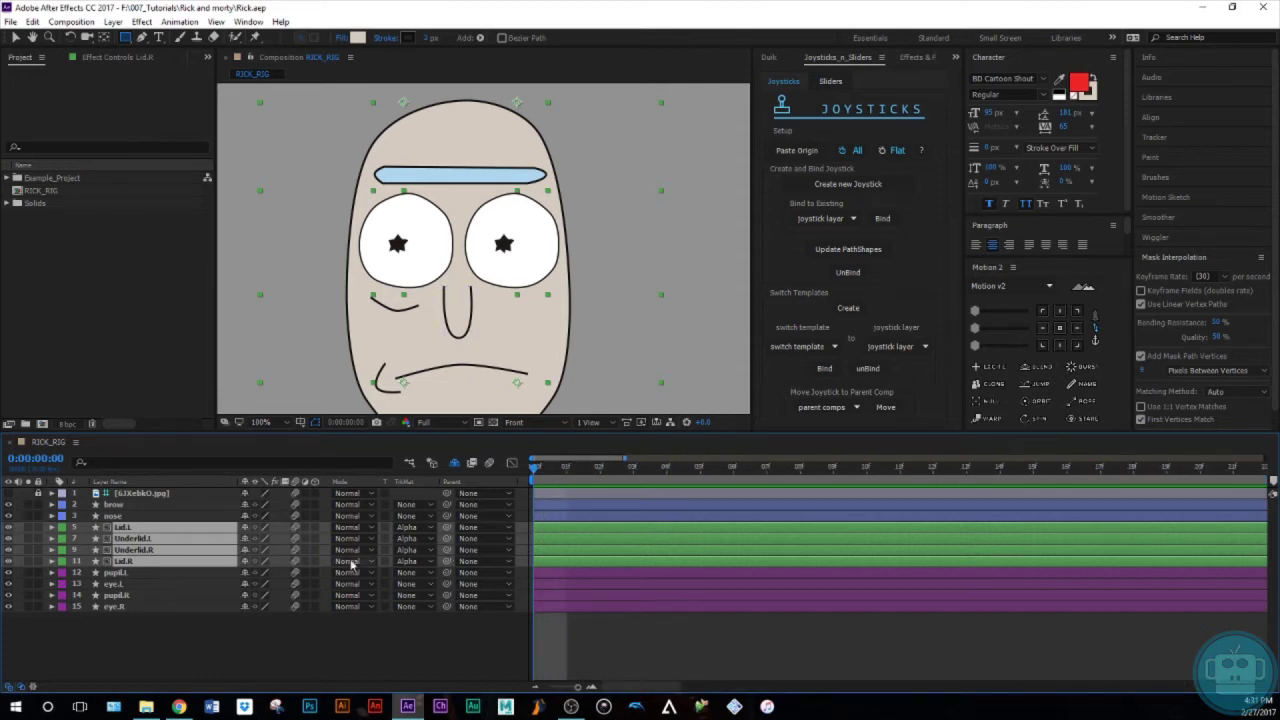
pyautogui.press('p')
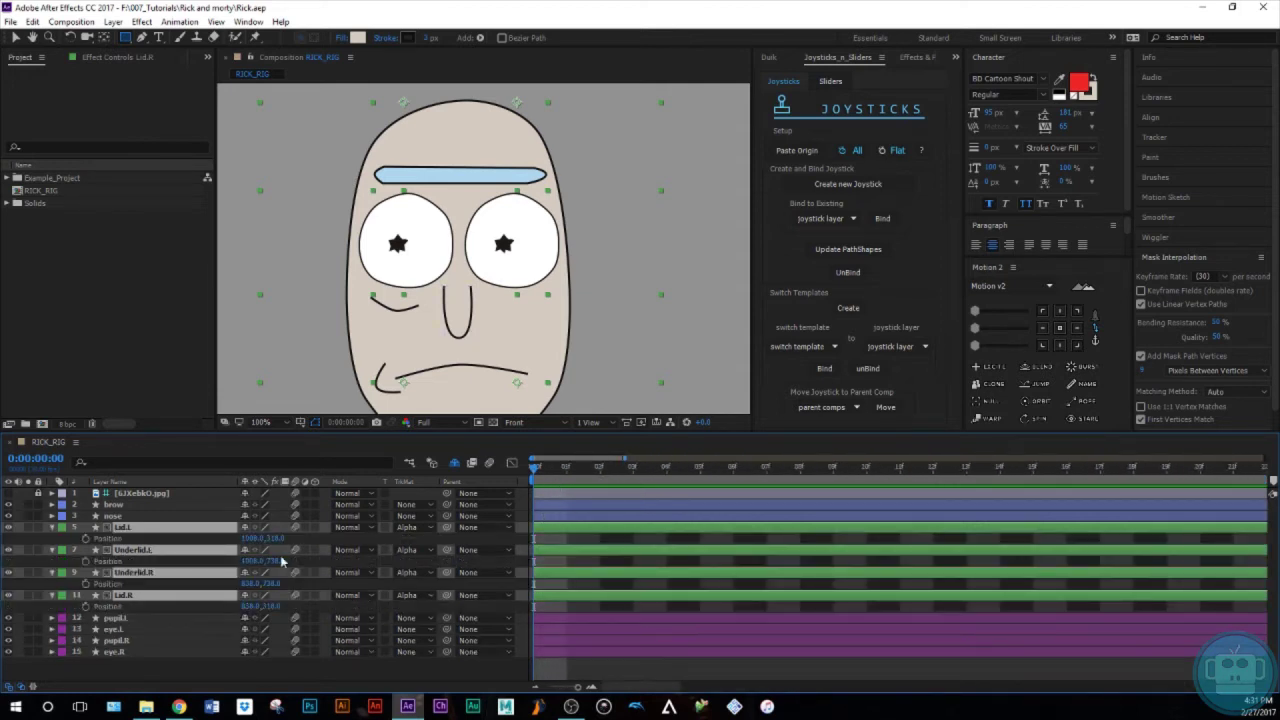
pyautogui.click(85, 540)
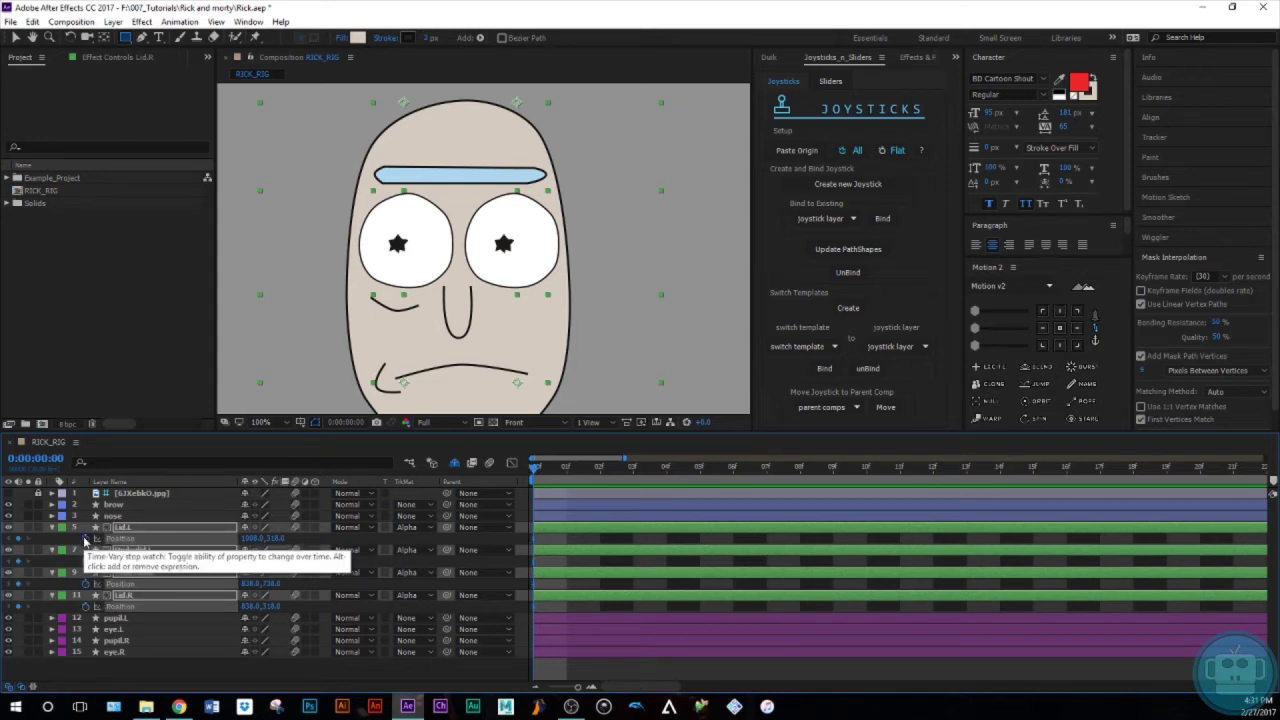
pyautogui.click(85, 540)
# Step: Paste the origin Position keyframes of all four lid layers at frame 1 with Joysticks 'n Sliders
pyautogui.press('pagedown')
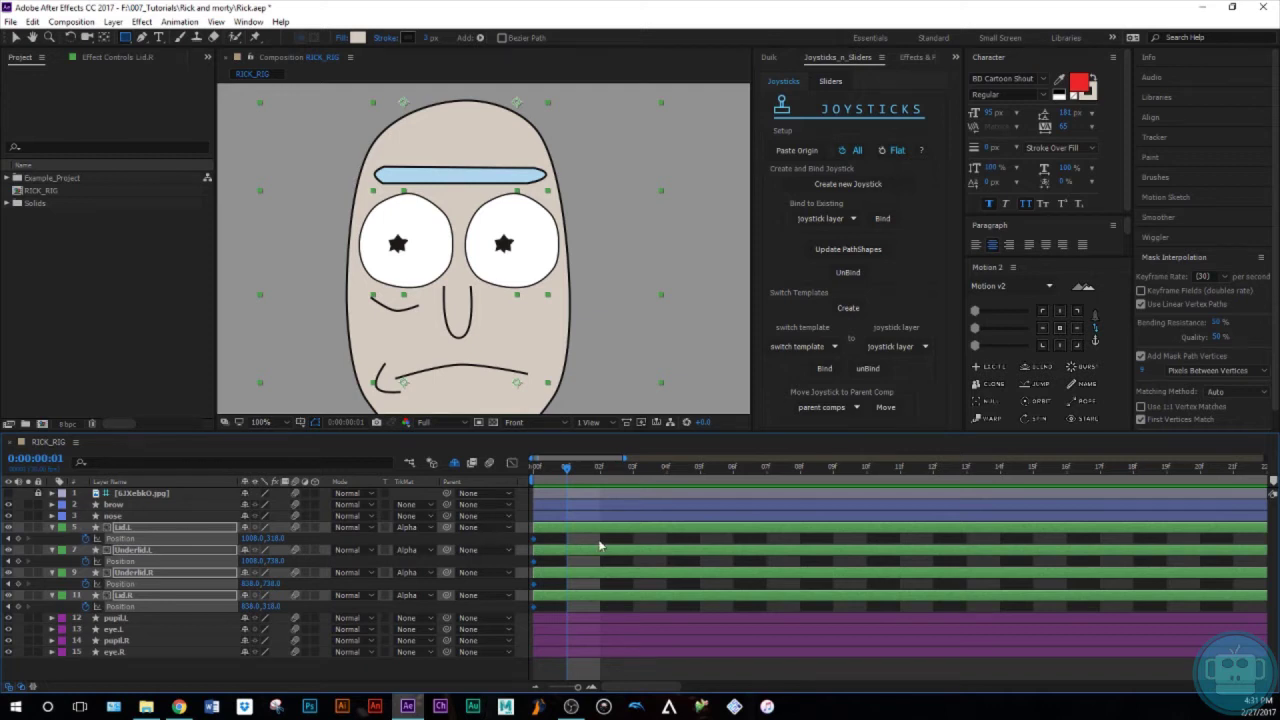
pyautogui.click(599, 541)
pyautogui.click(595, 526)
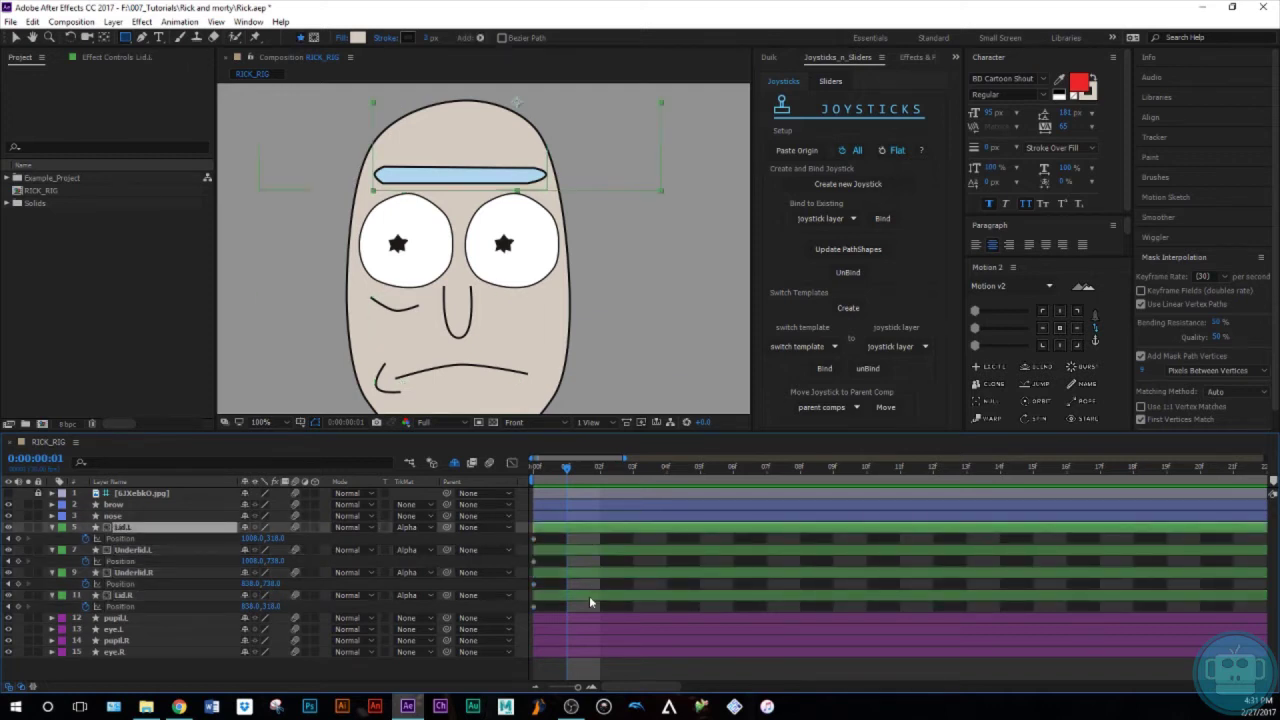
pyautogui.keyDown('shift'); pyautogui.click(590, 598); pyautogui.keyUp('shift')
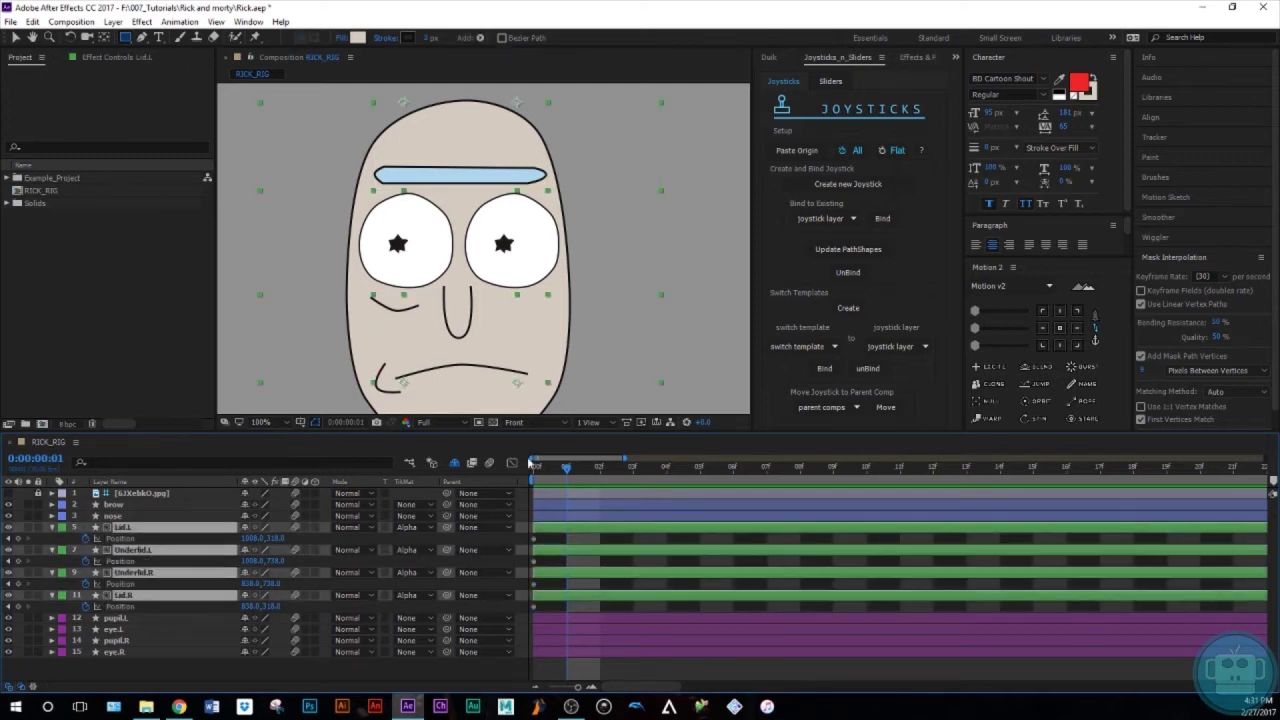
pyautogui.click(796, 153)
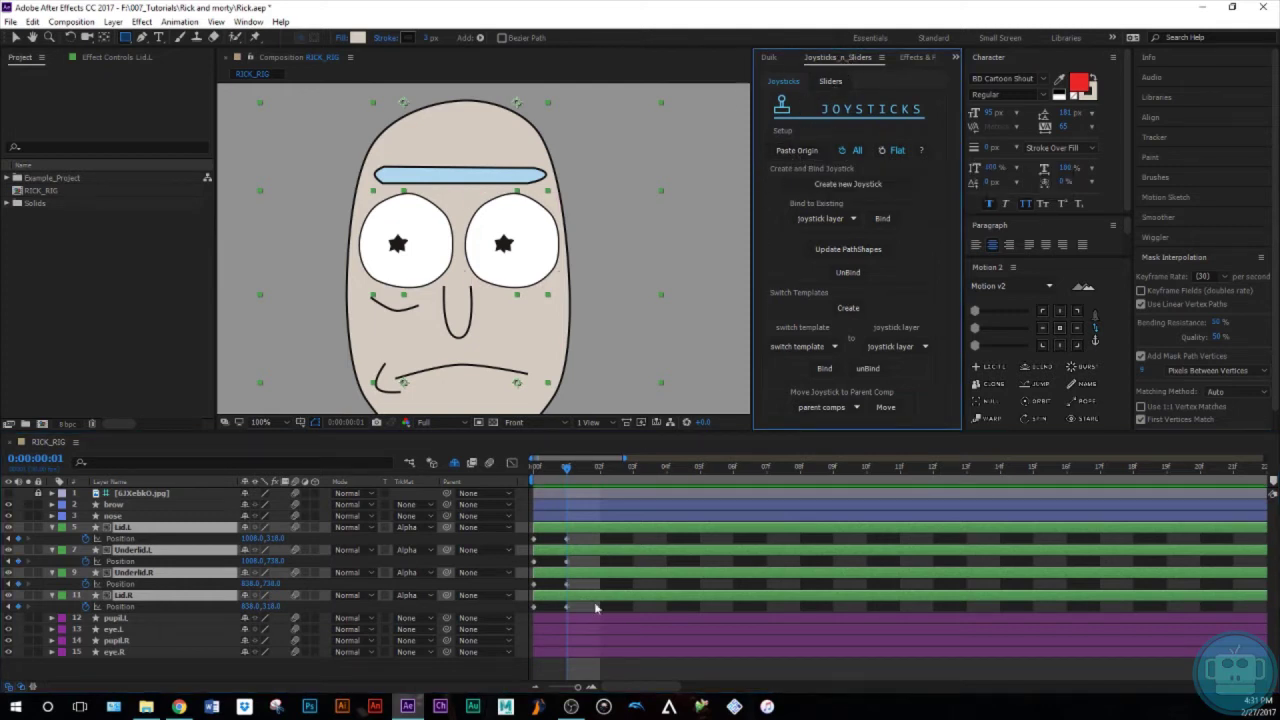
pyautogui.click(593, 541)
pyautogui.click(591, 528)
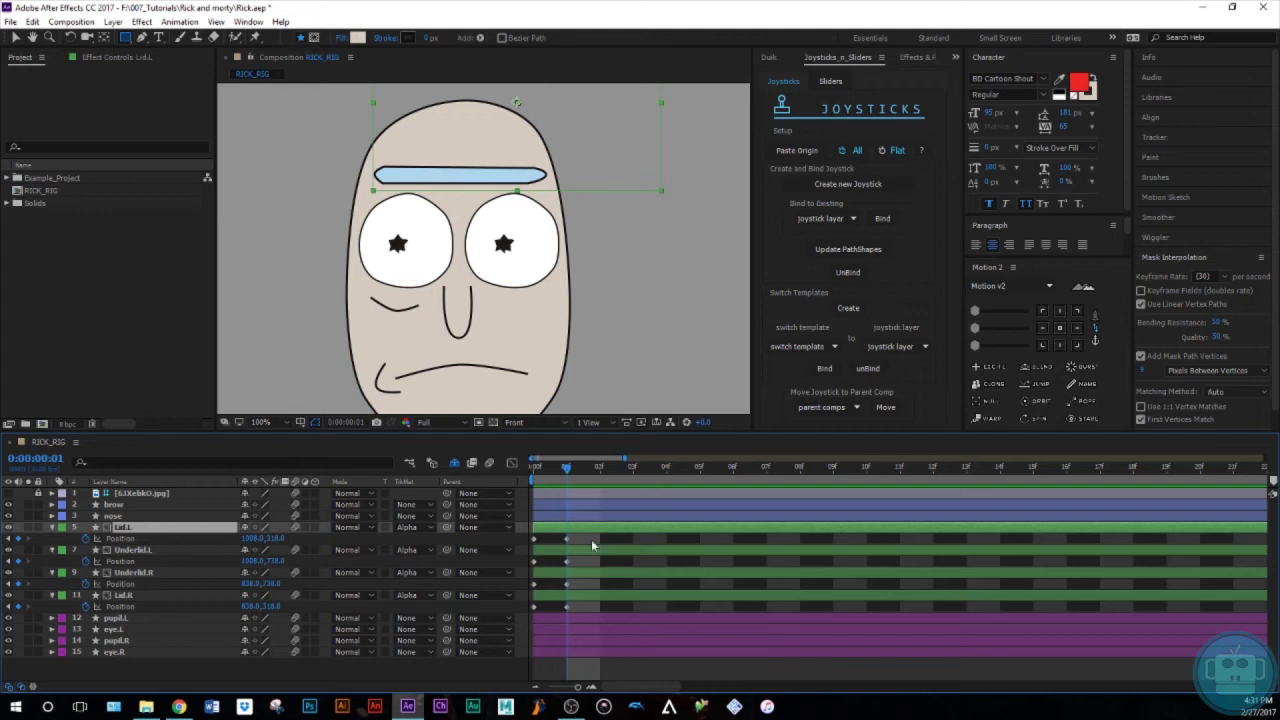
pyautogui.click(591, 550)
pyautogui.click(596, 574)
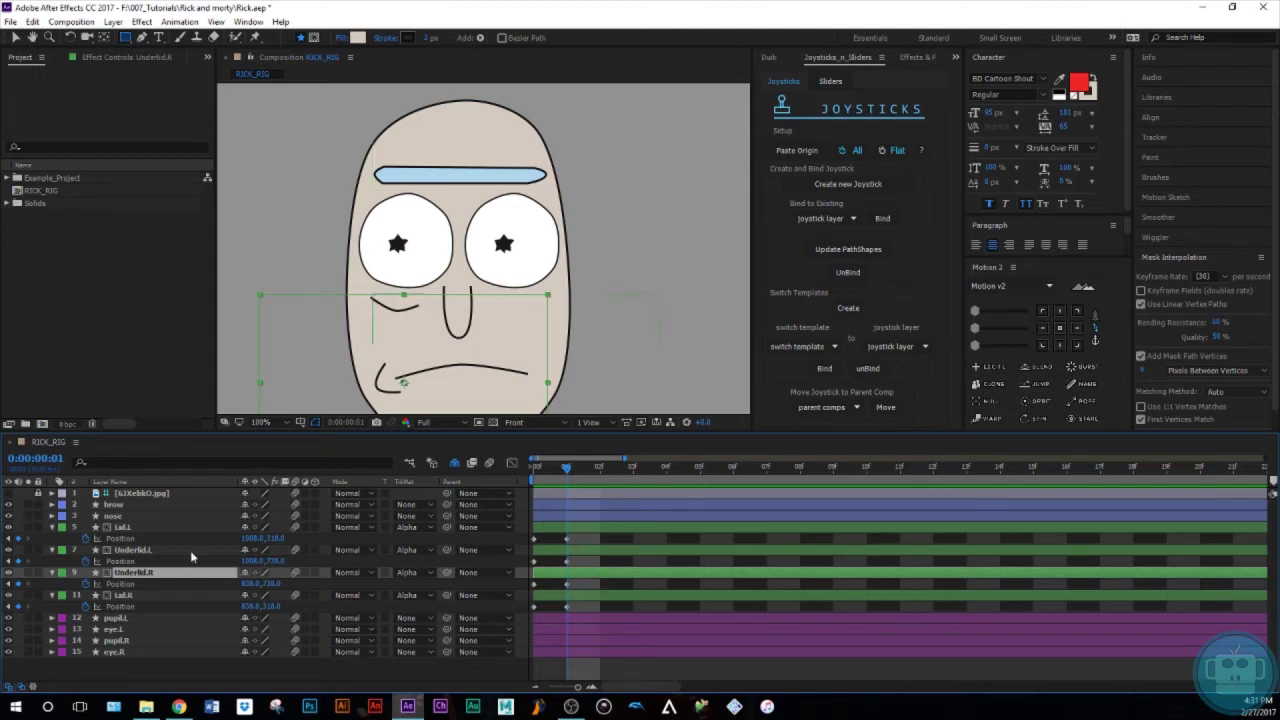
pyautogui.click(140, 527)
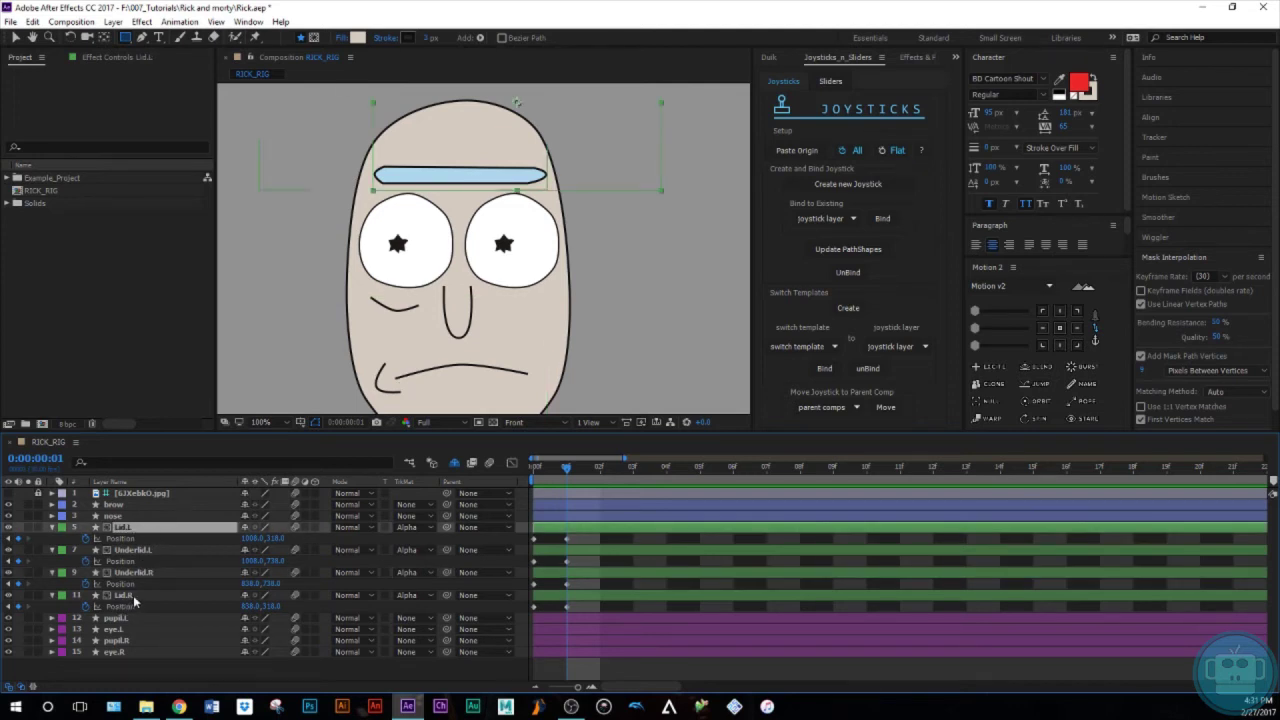
# Step: Lower Lid.R at frame 1 to a Y position of 528 so it covers its whole eye
pyautogui.click(135, 597)
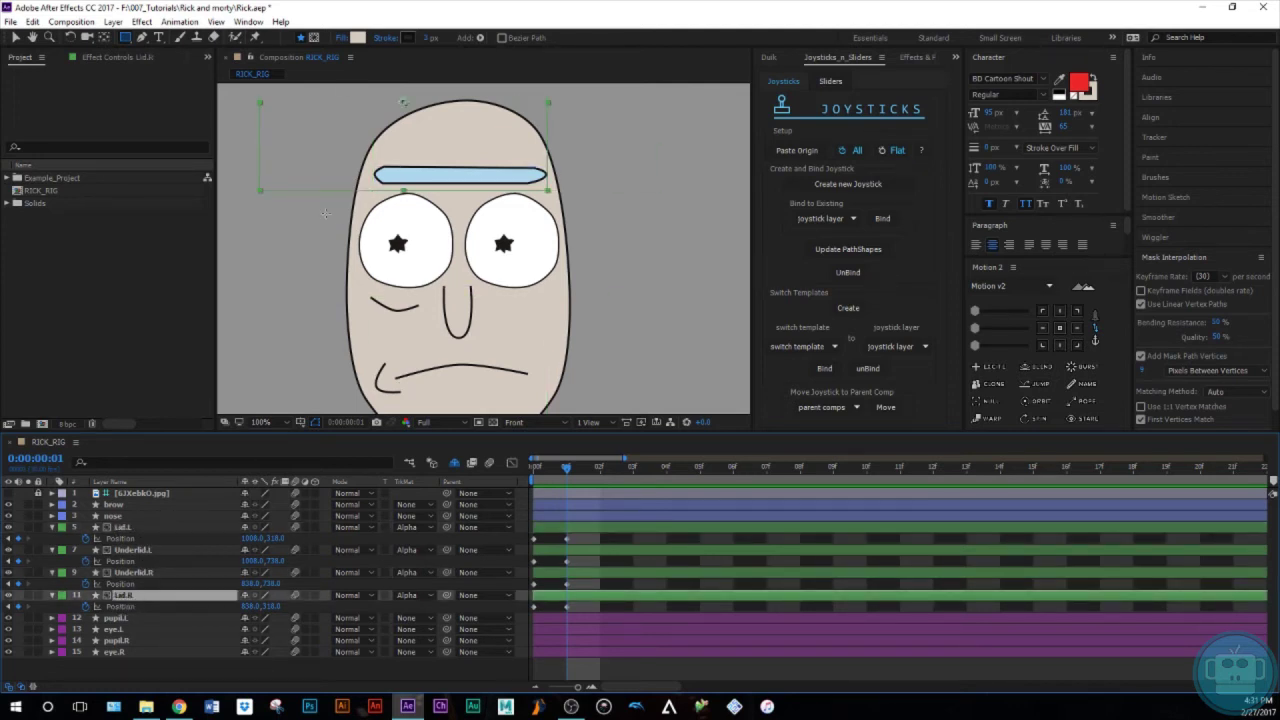
pyautogui.hotkey('shift', 'Down')
pyautogui.hotkey('shift', 'Down')
pyautogui.hotkey('shift', 'Down')
pyautogui.hotkey('shift', 'Down')
pyautogui.hotkey('shift', 'Down')
pyautogui.hotkey('shift', 'Down')
pyautogui.hotkey('shift', 'Down')
pyautogui.hotkey('shift', 'Down')
pyautogui.hotkey('shift', 'Down')
pyautogui.hotkey('shift', 'Down')
pyautogui.hotkey('shift', 'Down')
pyautogui.hotkey('shift', 'Down')
pyautogui.hotkey('shift', 'Down')
pyautogui.hotkey('shift', 'Down')
pyautogui.hotkey('shift', 'Down')
pyautogui.hotkey('shift', 'Down')
pyautogui.hotkey('shift', 'Down')
pyautogui.hotkey('shift', 'Down')
pyautogui.hotkey('shift', 'Down')
pyautogui.hotkey('shift', 'Down')
pyautogui.hotkey('shift', 'Down')
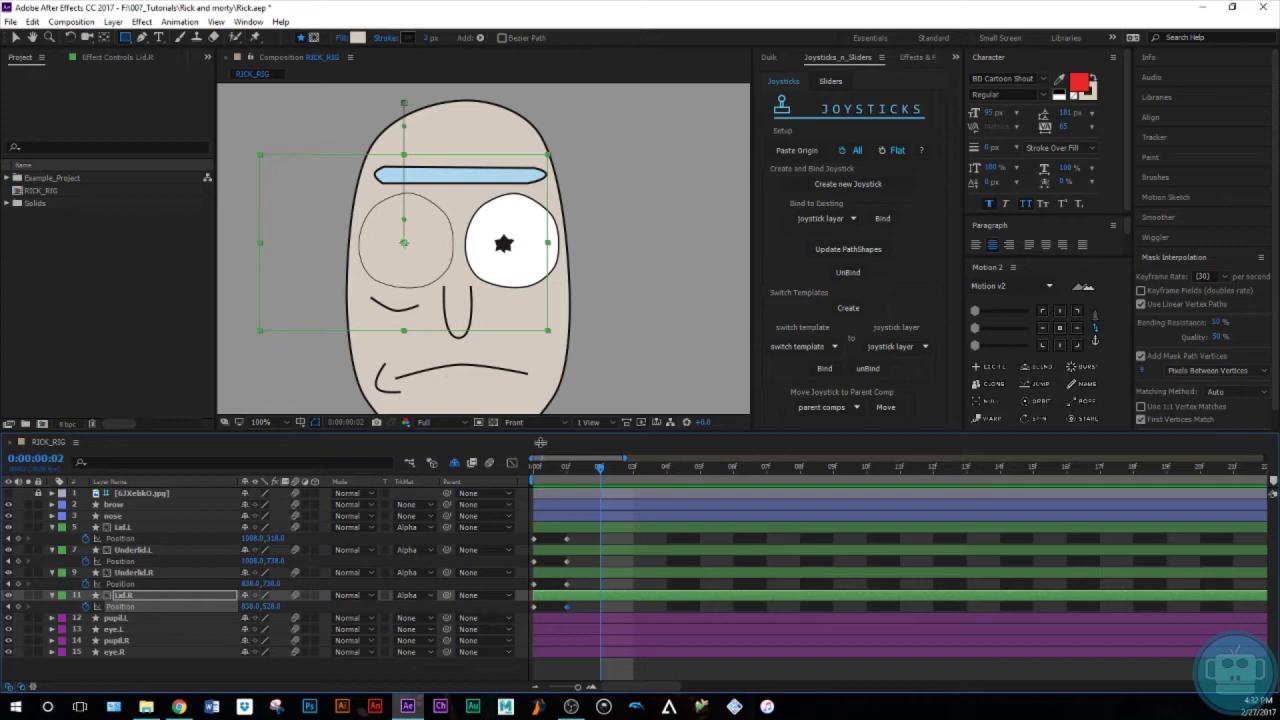
# Step: Paste the origin Position keyframes of all four lid layers at frame 2 and lower Lid.L there to a Y position of 528
pyautogui.click(796, 150)
pyautogui.click(632, 541)
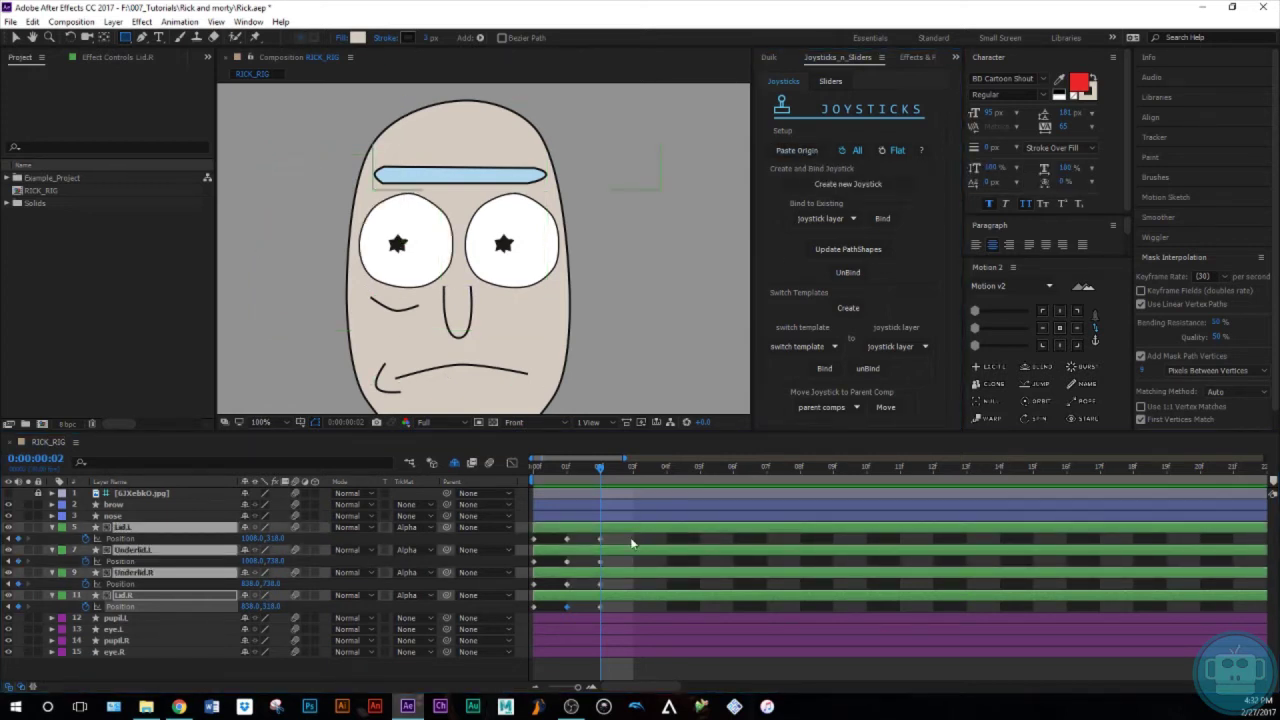
pyautogui.click(124, 527)
pyautogui.hotkey('shift', 'Down')
pyautogui.hotkey('shift', 'Down')
pyautogui.hotkey('shift', 'Down')
pyautogui.hotkey('shift', 'Down')
pyautogui.hotkey('shift', 'Down')
pyautogui.hotkey('shift', 'Down')
pyautogui.hotkey('shift', 'Down')
pyautogui.hotkey('shift', 'Down')
pyautogui.hotkey('shift', 'Down')
pyautogui.hotkey('shift', 'Down')
pyautogui.hotkey('shift', 'Down')
pyautogui.hotkey('shift', 'Down')
pyautogui.hotkey('shift', 'Down')
pyautogui.hotkey('shift', 'Down')
pyautogui.hotkey('shift', 'Down')
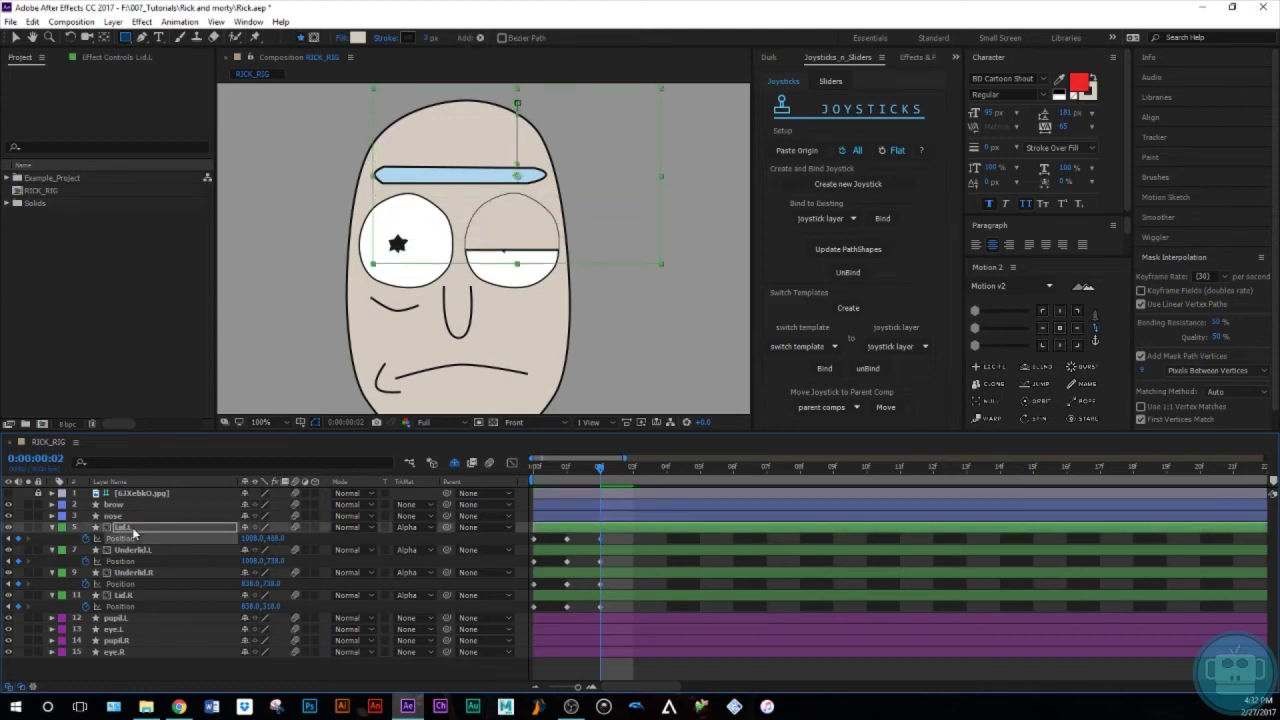
pyautogui.hotkey('shift', 'Down')
pyautogui.hotkey('shift', 'Down')
pyautogui.hotkey('shift', 'Down')
pyautogui.hotkey('shift', 'Down')
pyautogui.hotkey('shift', 'Down')
pyautogui.hotkey('shift', 'Down')
pyautogui.hotkey('shift', 'Down')
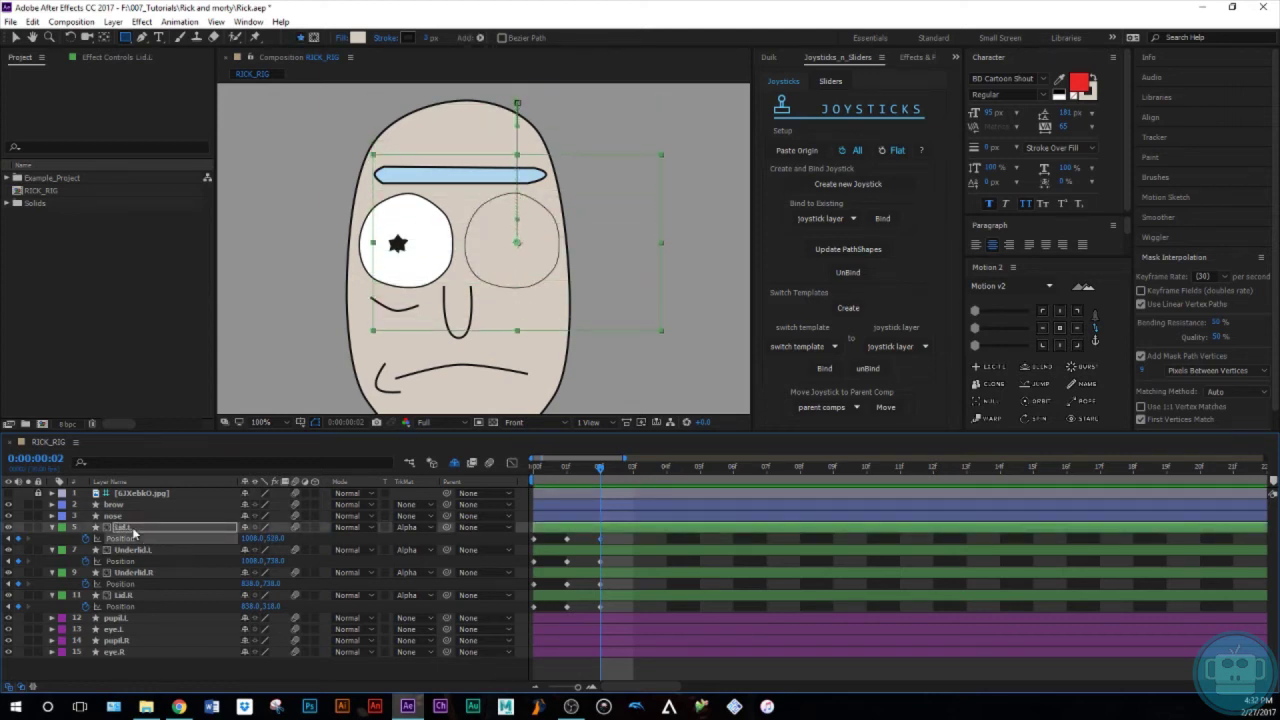
# Step: Paste the origin Position keyframes of all four lid layers at frame 3
pyautogui.press('pagedown')
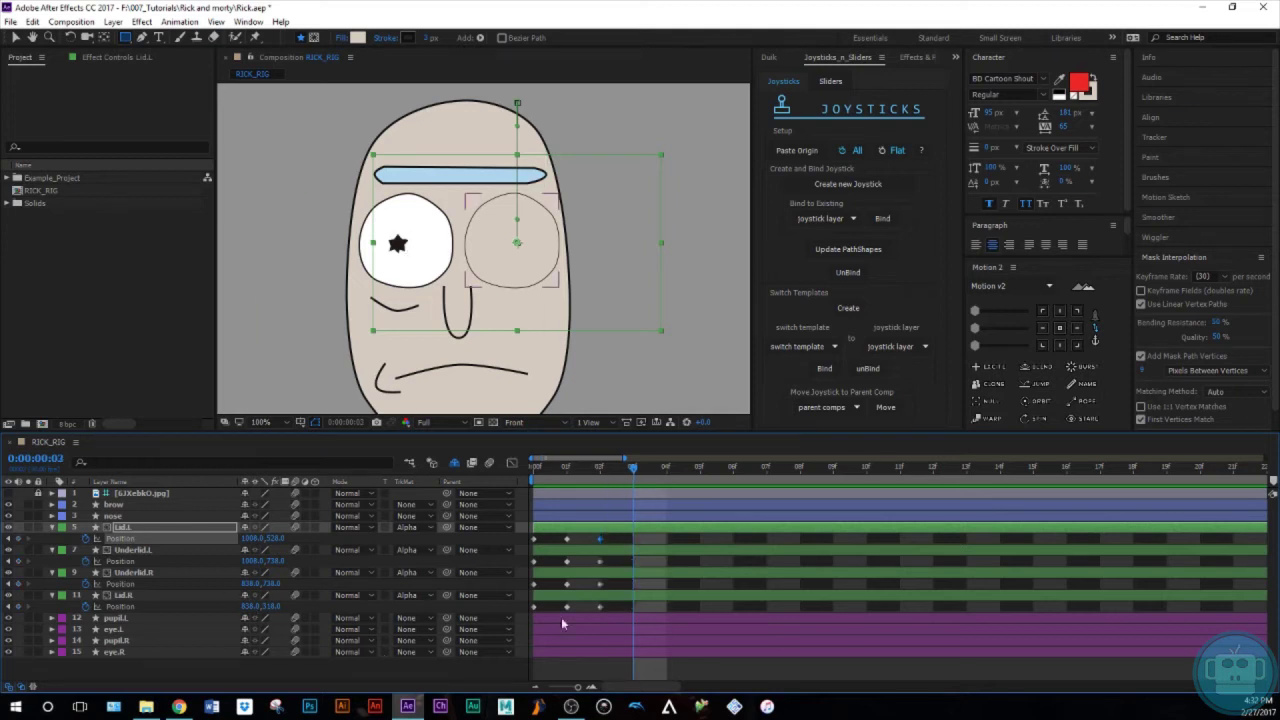
pyautogui.keyDown('shift'); pyautogui.click(661, 597); pyautogui.keyUp('shift')
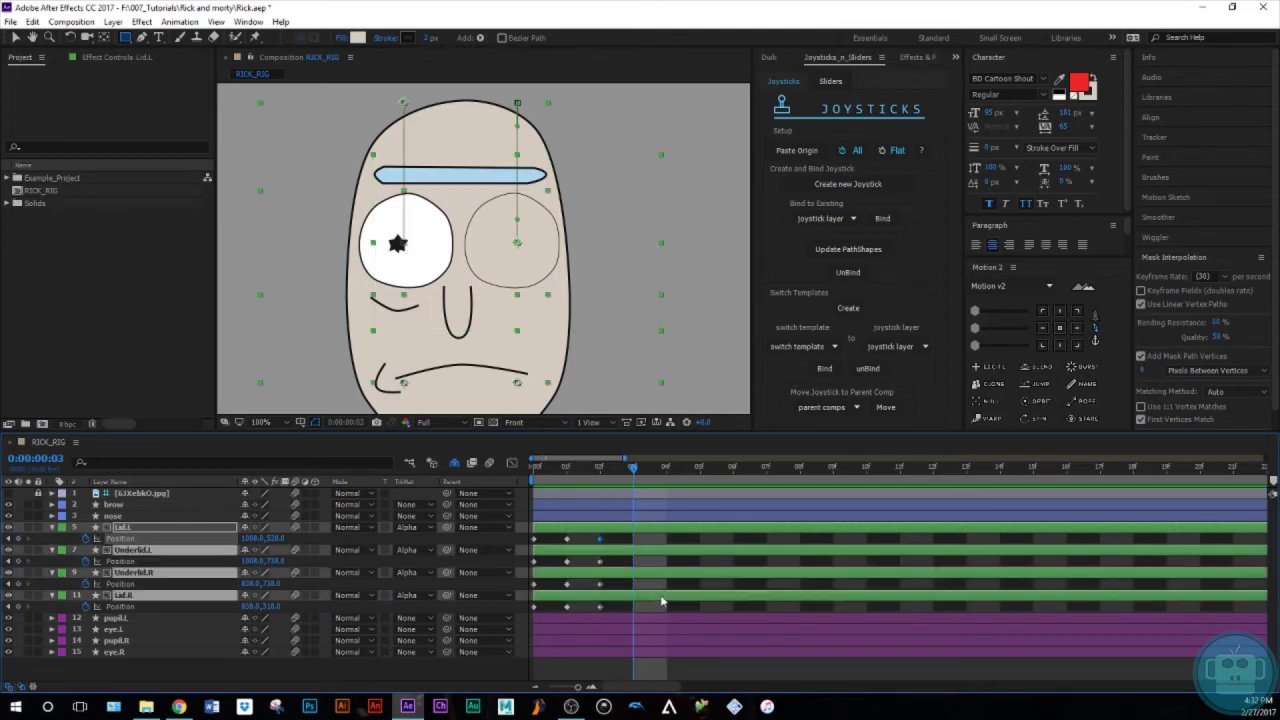
pyautogui.click(797, 150)
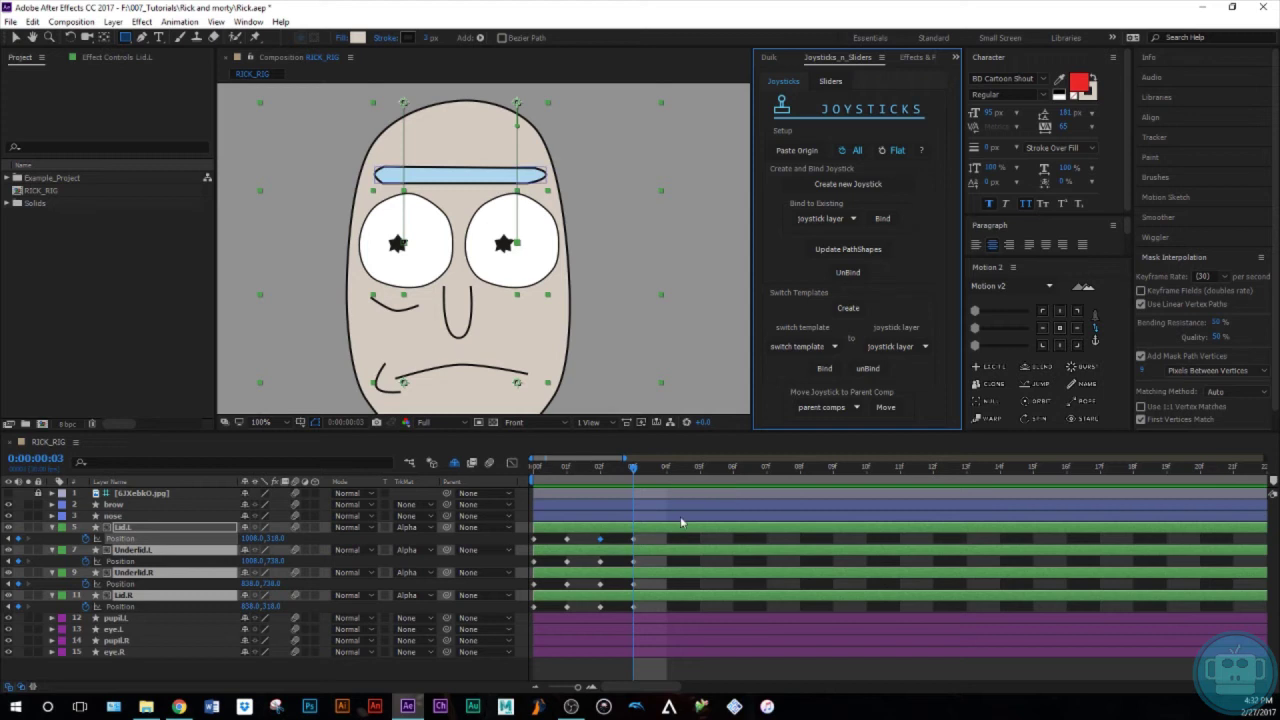
pyautogui.click(655, 546)
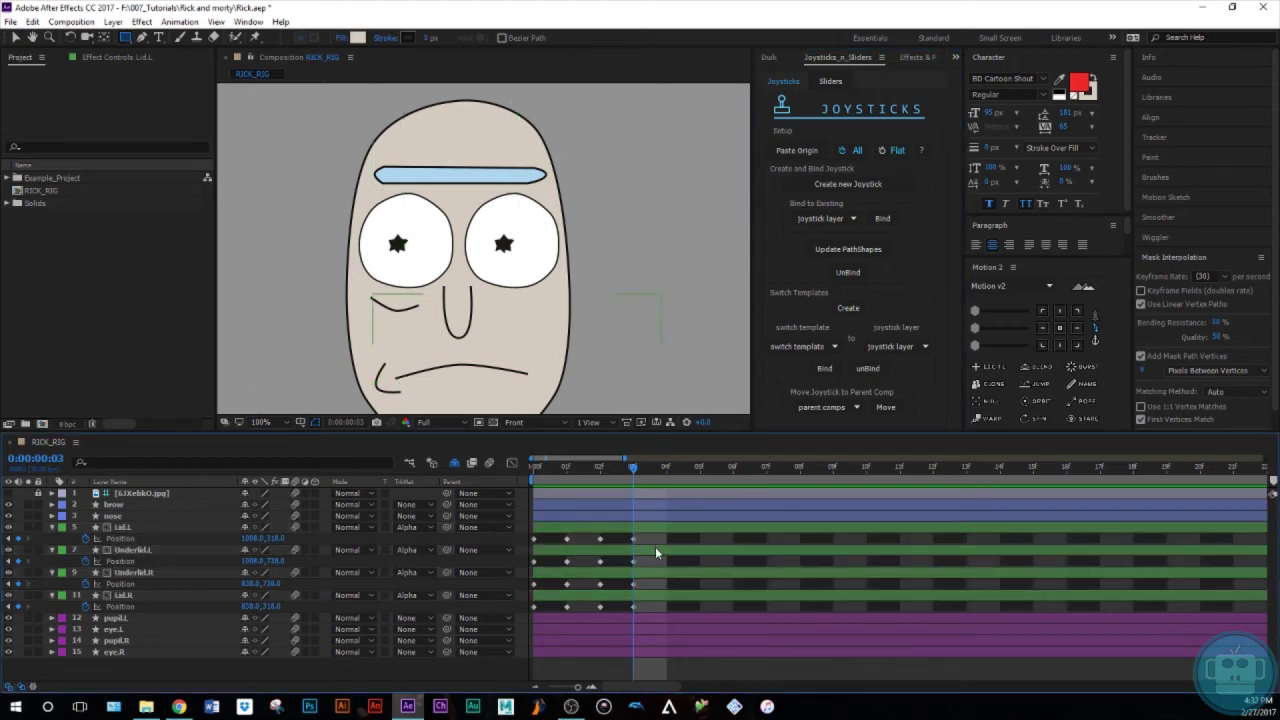
pyautogui.click(655, 546)
# Step: Raise Underlid.R at frame 3 to a Y position of 518 so it covers its whole eye
pyautogui.click(156, 574)
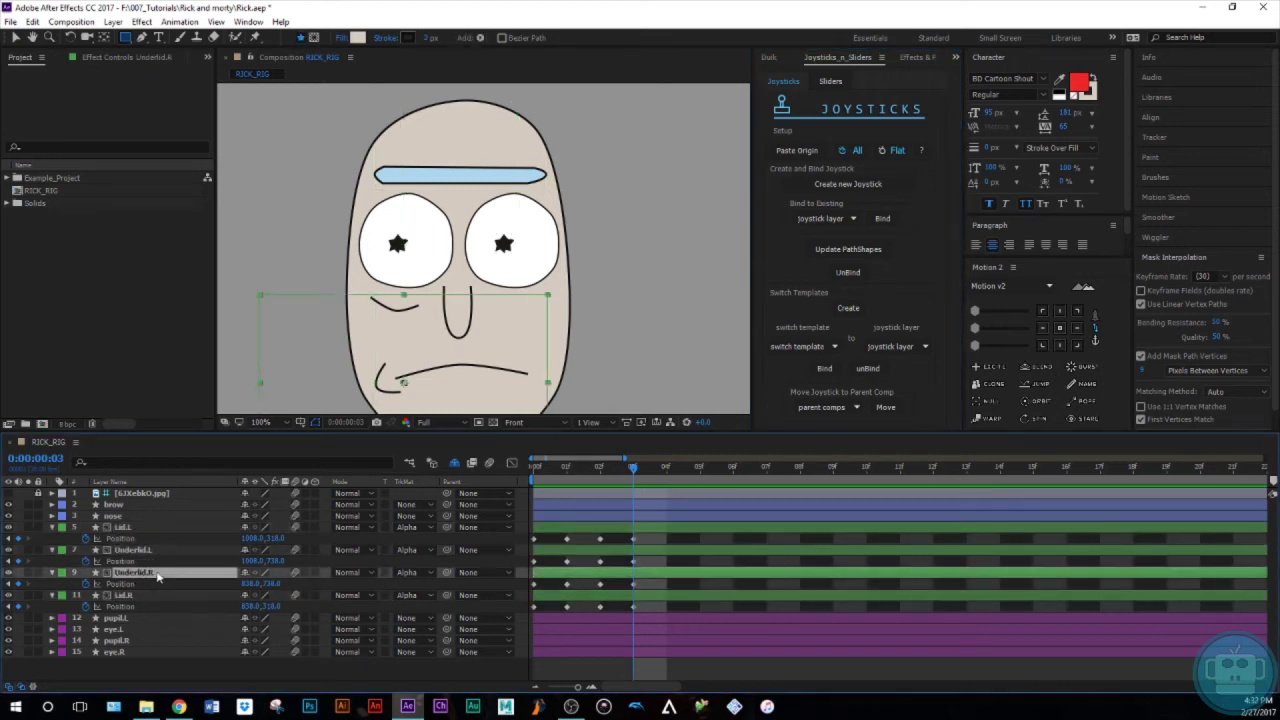
pyautogui.hotkey('shift', 'Up')
pyautogui.hotkey('shift', 'Up')
pyautogui.hotkey('shift', 'Up')
pyautogui.hotkey('shift', 'Up')
pyautogui.hotkey('shift', 'Up')
pyautogui.hotkey('shift', 'Up')
pyautogui.hotkey('shift', 'Up')
pyautogui.hotkey('shift', 'Up')
pyautogui.hotkey('shift', 'Up')
pyautogui.hotkey('shift', 'Up')
pyautogui.hotkey('shift', 'Up')
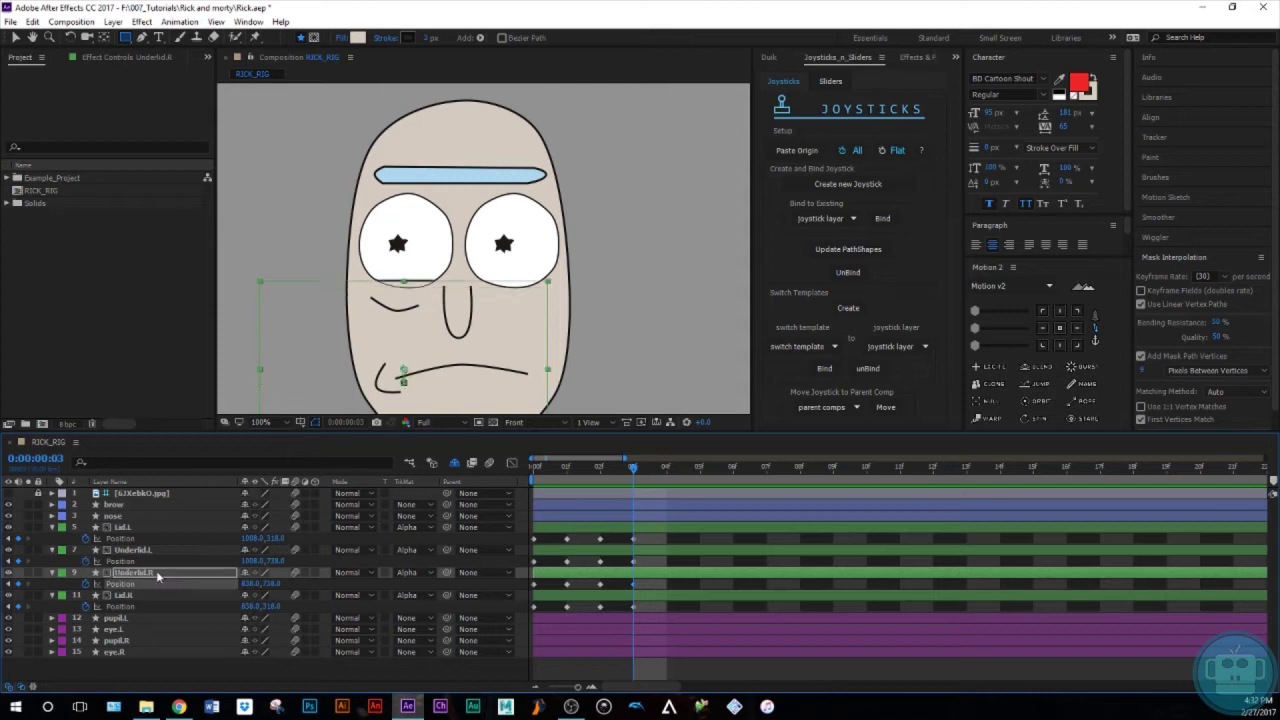
pyautogui.hotkey('shift', 'Up')
pyautogui.hotkey('shift', 'Up')
pyautogui.hotkey('shift', 'Up')
pyautogui.hotkey('shift', 'Up')
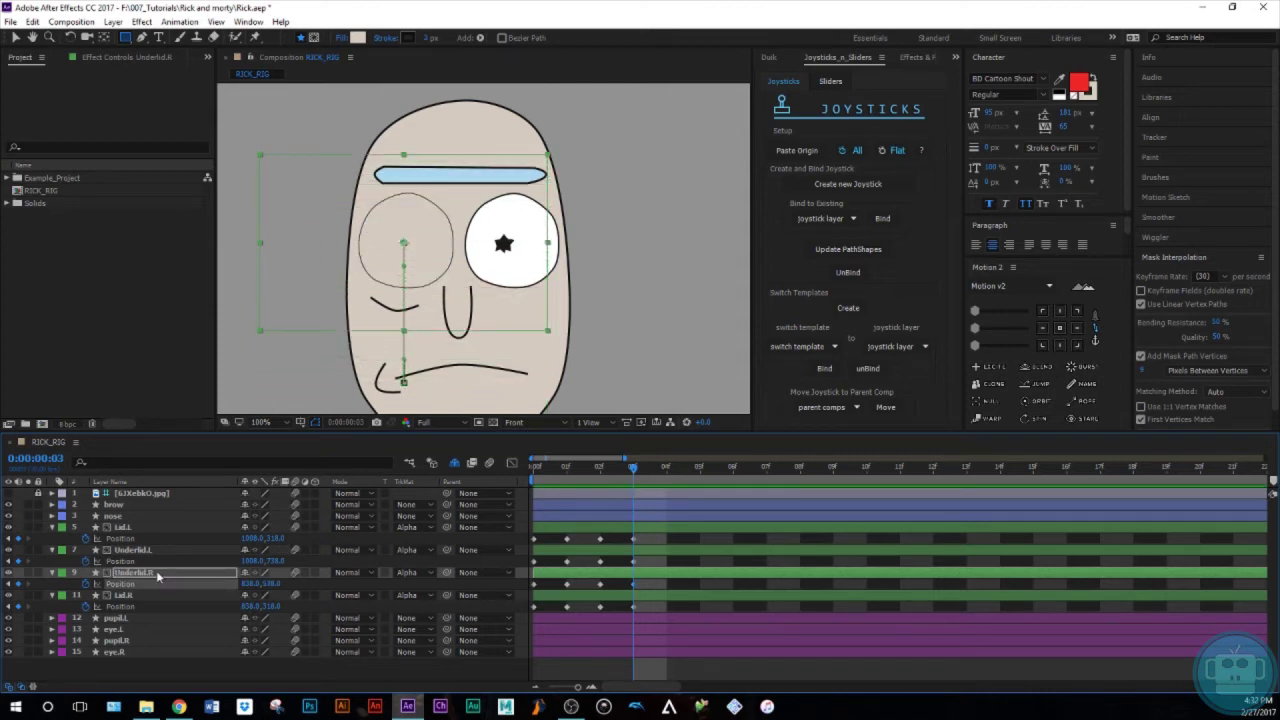
# Step: Paste the origin Position keyframes of all four lid layers at frame 4
pyautogui.press('pagedown')
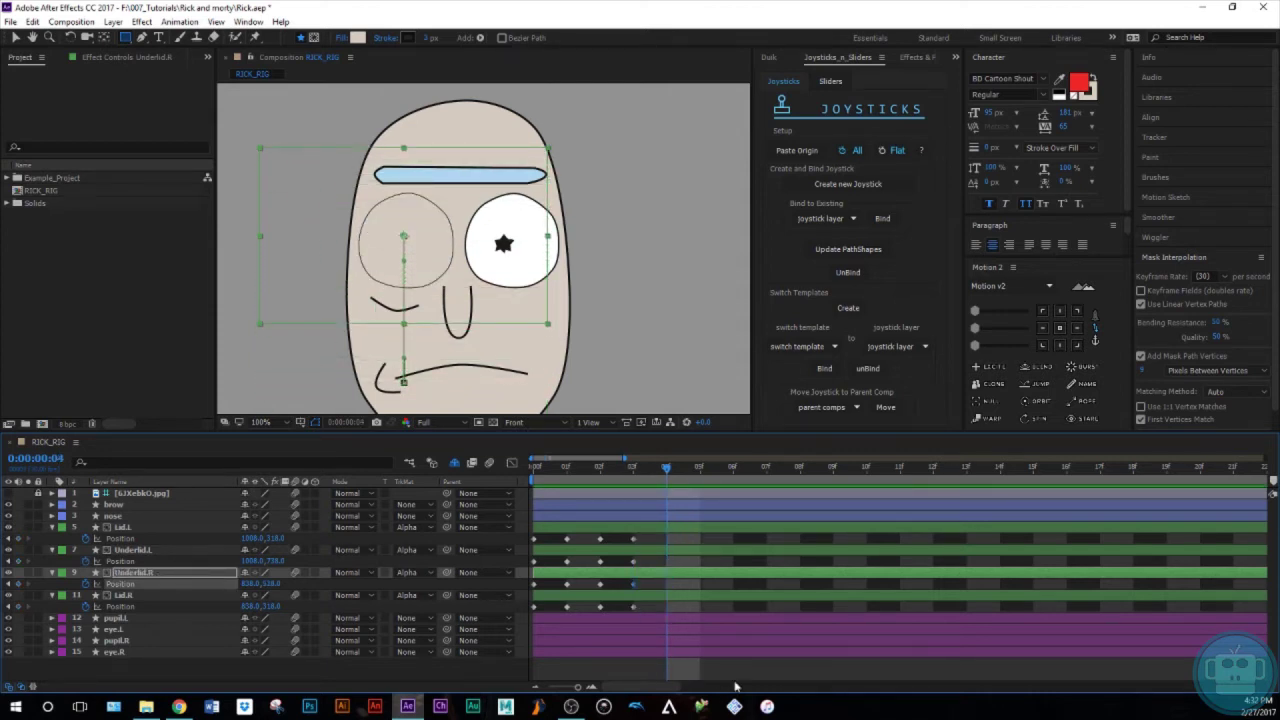
pyautogui.click(717, 595)
pyautogui.keyDown('shift'); pyautogui.click(705, 527); pyautogui.keyUp('shift')
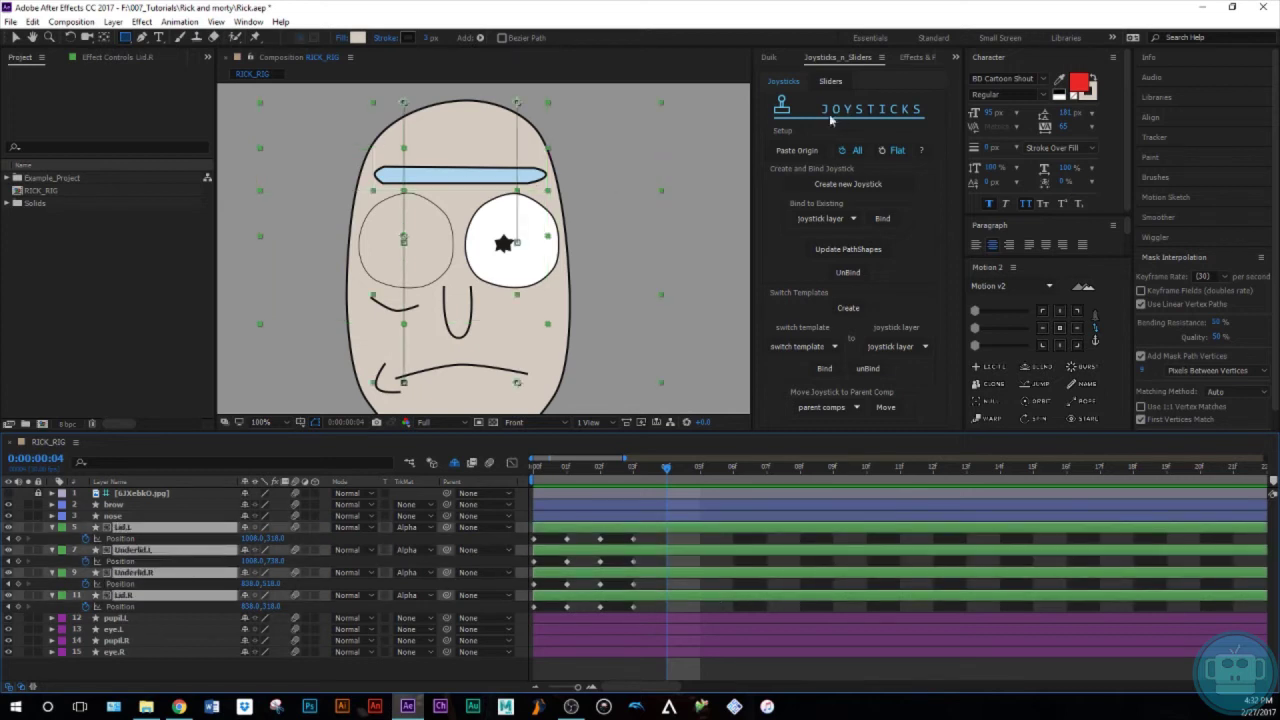
pyautogui.click(797, 150)
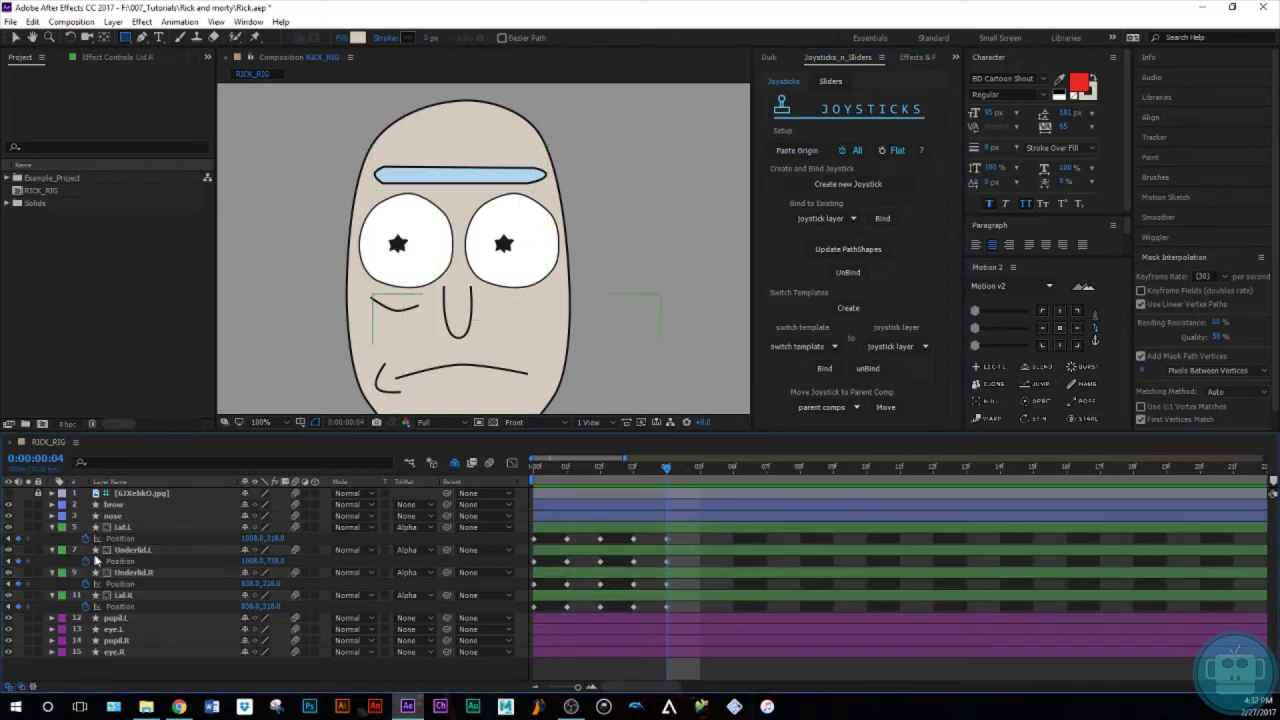
# Step: Raise Underlid.L at frame 4 to a Y position of 528 so it covers its whole eye
pyautogui.click(135, 550)
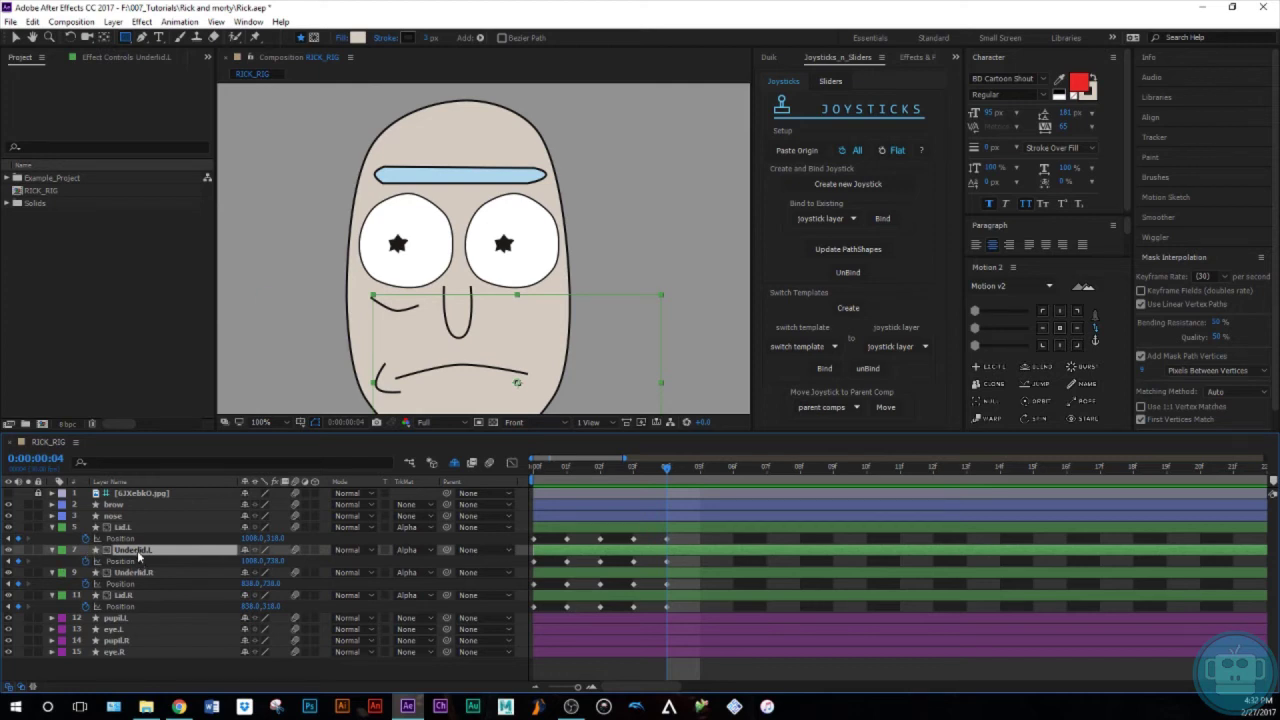
pyautogui.hotkey('shift', 'Up')
pyautogui.hotkey('shift', 'Up')
pyautogui.hotkey('shift', 'Up')
pyautogui.hotkey('shift', 'Up')
pyautogui.hotkey('shift', 'Up')
pyautogui.hotkey('shift', 'Up')
pyautogui.hotkey('shift', 'Up')
pyautogui.hotkey('shift', 'Up')
pyautogui.hotkey('shift', 'Up')
pyautogui.hotkey('shift', 'Up')
pyautogui.hotkey('shift', 'Up')
pyautogui.hotkey('shift', 'Up')
pyautogui.hotkey('shift', 'Up')
pyautogui.hotkey('shift', 'Up')
pyautogui.hotkey('shift', 'Up')
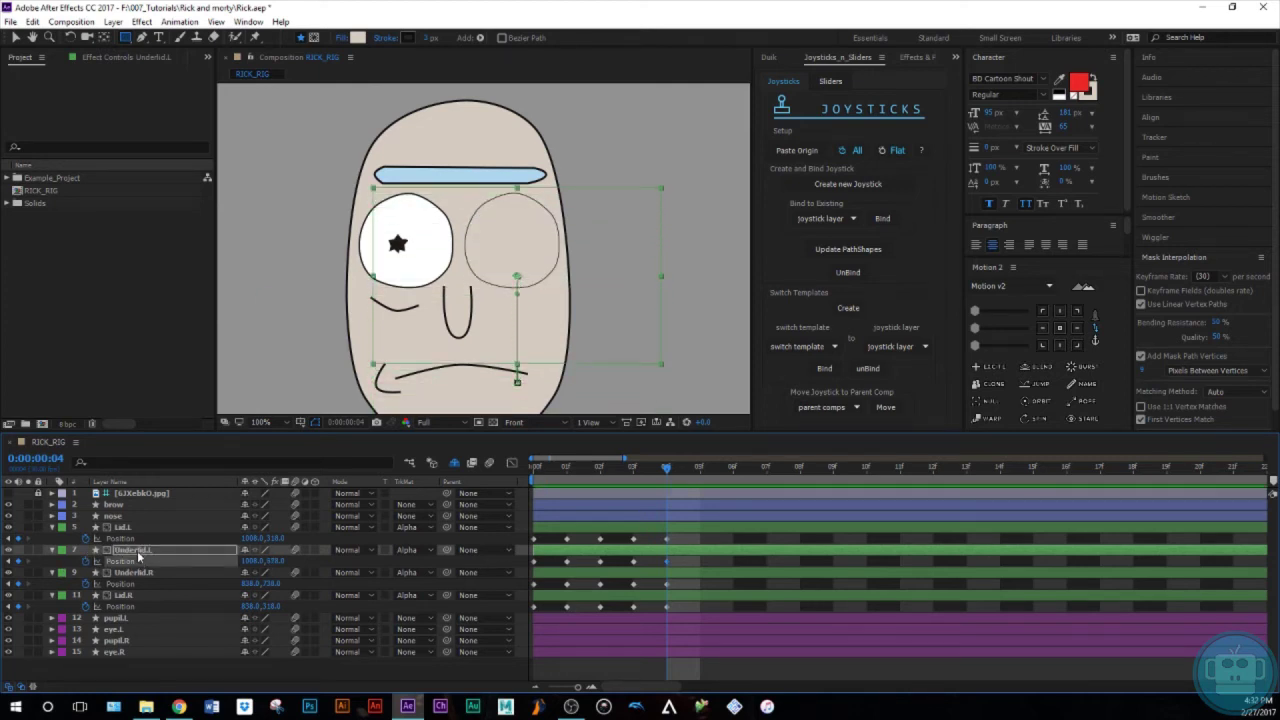
pyautogui.hotkey('shift', 'Up')
pyautogui.hotkey('shift', 'Up')
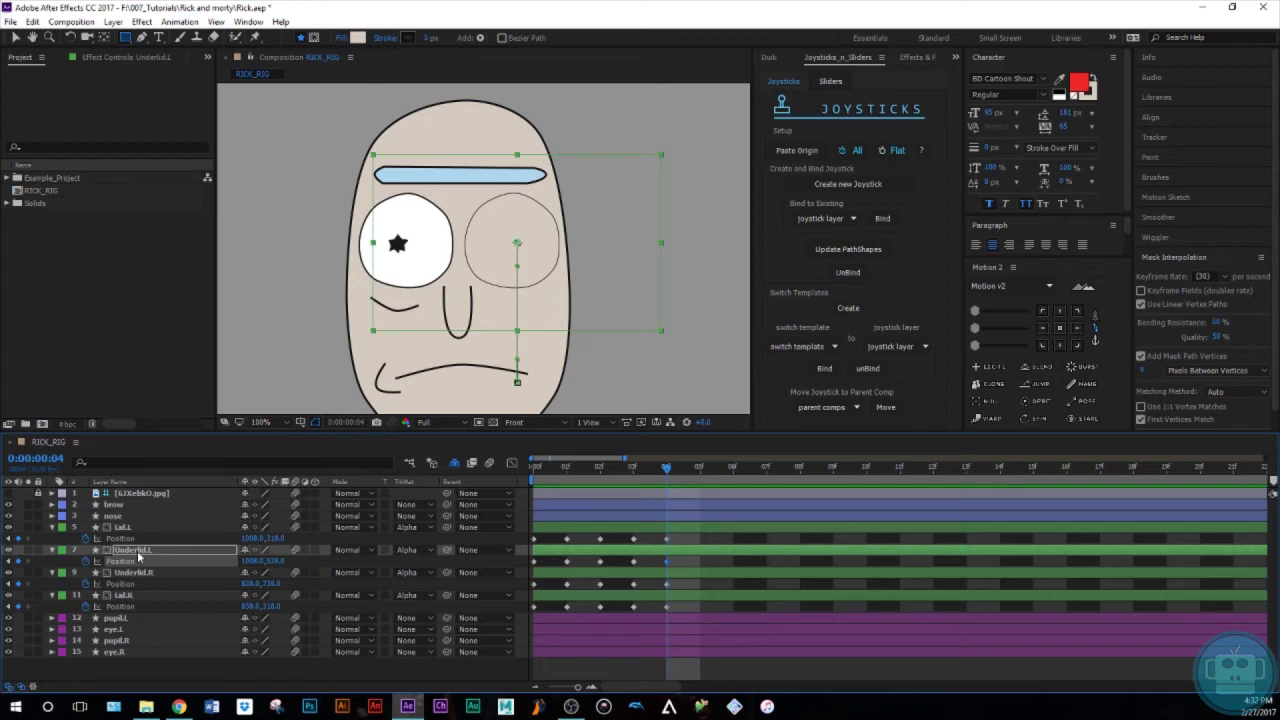
# Step: Create a new slider controller named Blinkctrl from the four keyframed lid layers at frame 0 and collapse their properties
pyautogui.press('space')
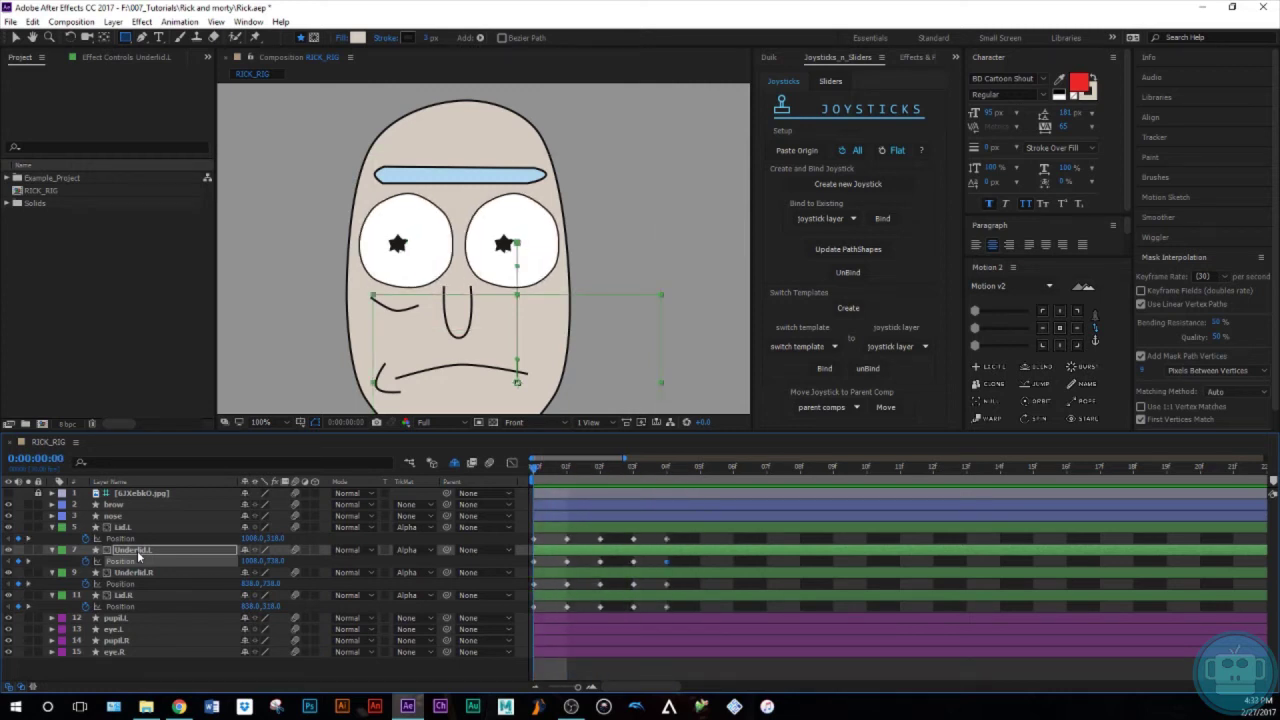
pyautogui.click(587, 598)
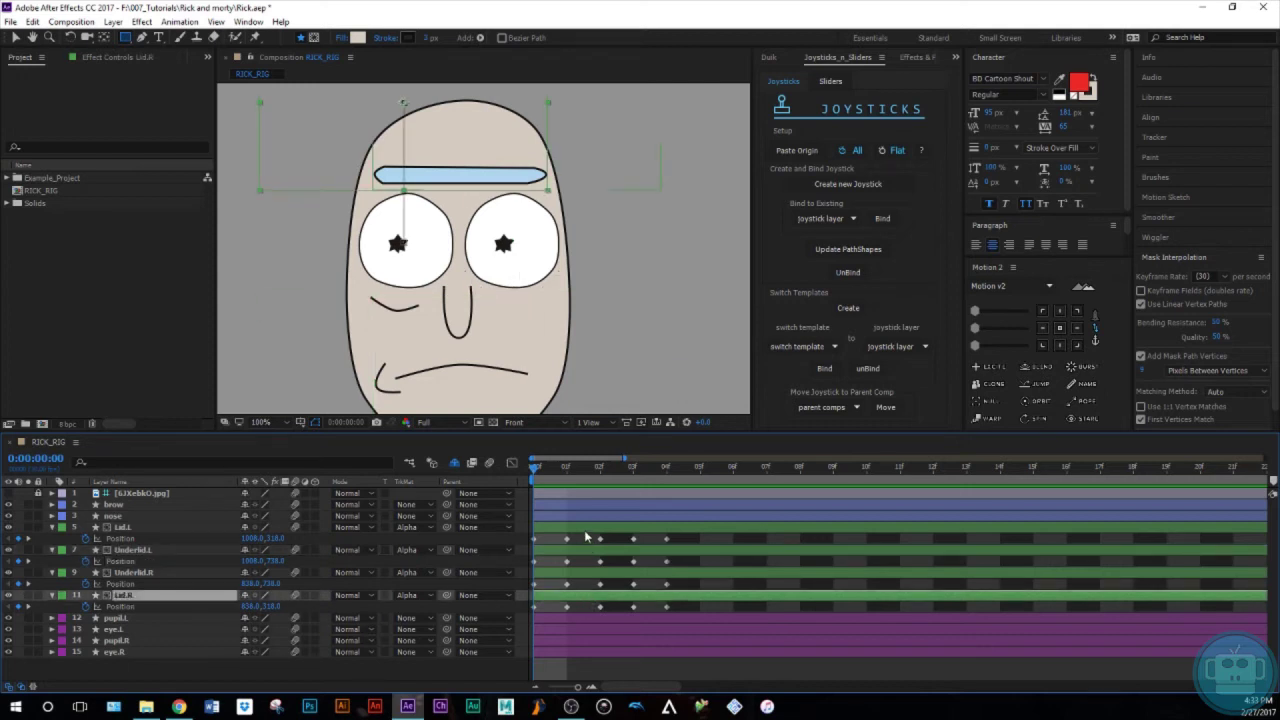
pyautogui.click(586, 530)
pyautogui.keyDown('shift'); pyautogui.click(581, 597); pyautogui.keyUp('shift')
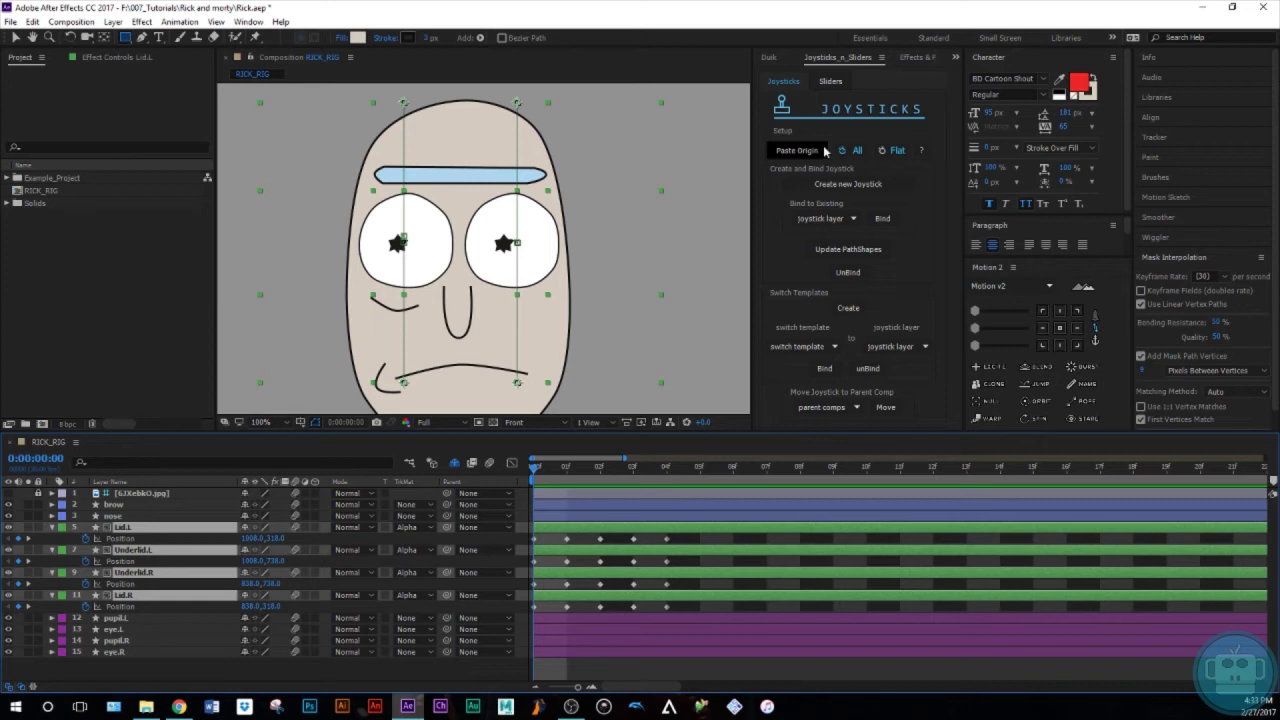
pyautogui.click(831, 82)
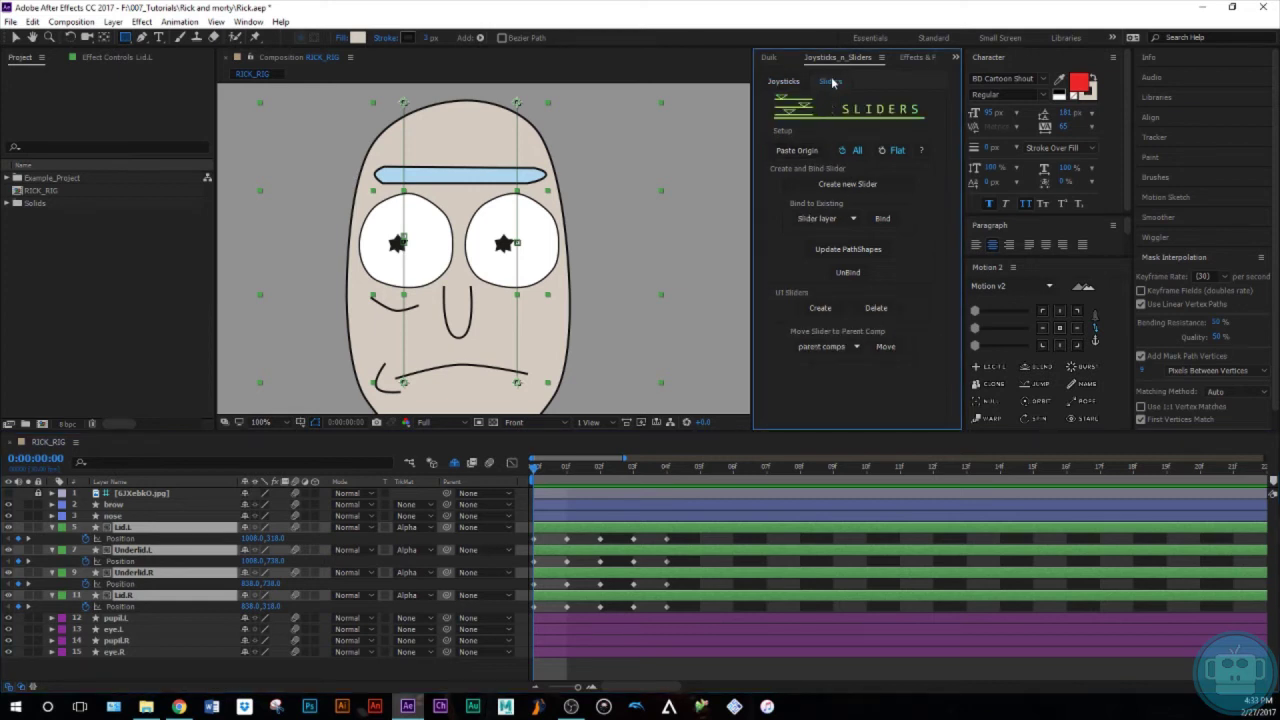
pyautogui.click(848, 184)
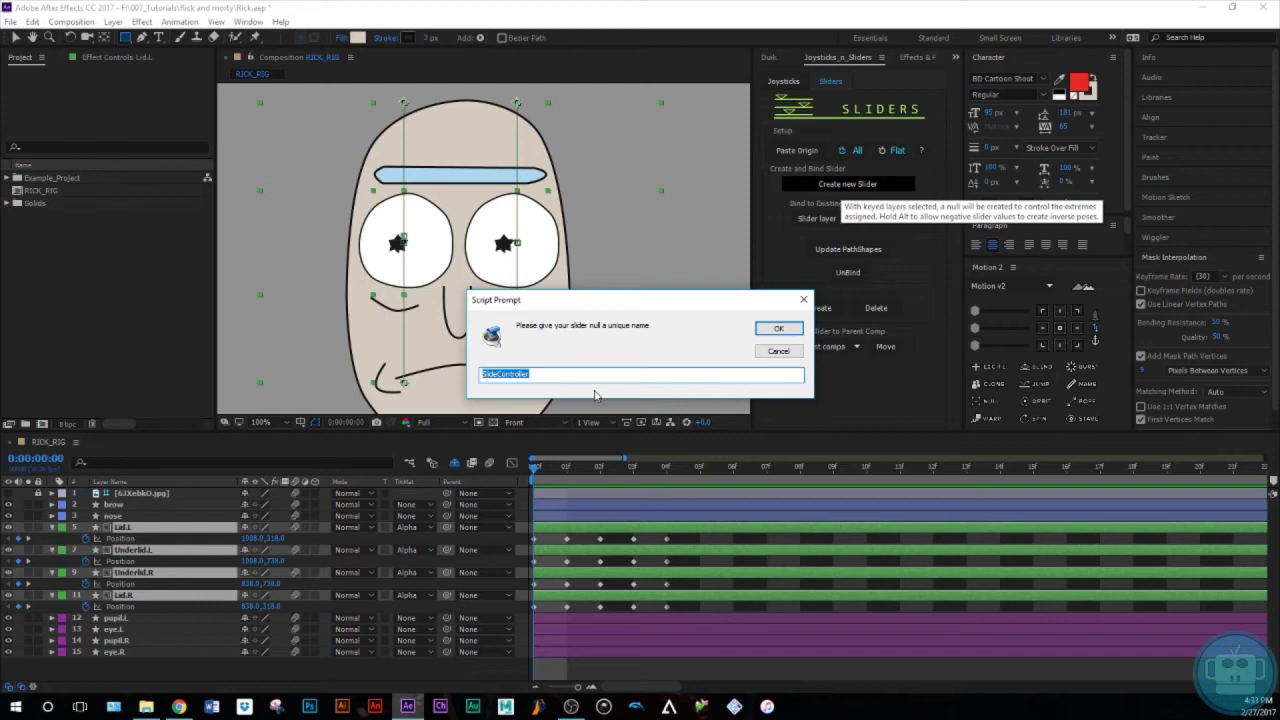
pyautogui.write('Blinkctrl')
pyautogui.press('Return')
pyautogui.click(52, 539)
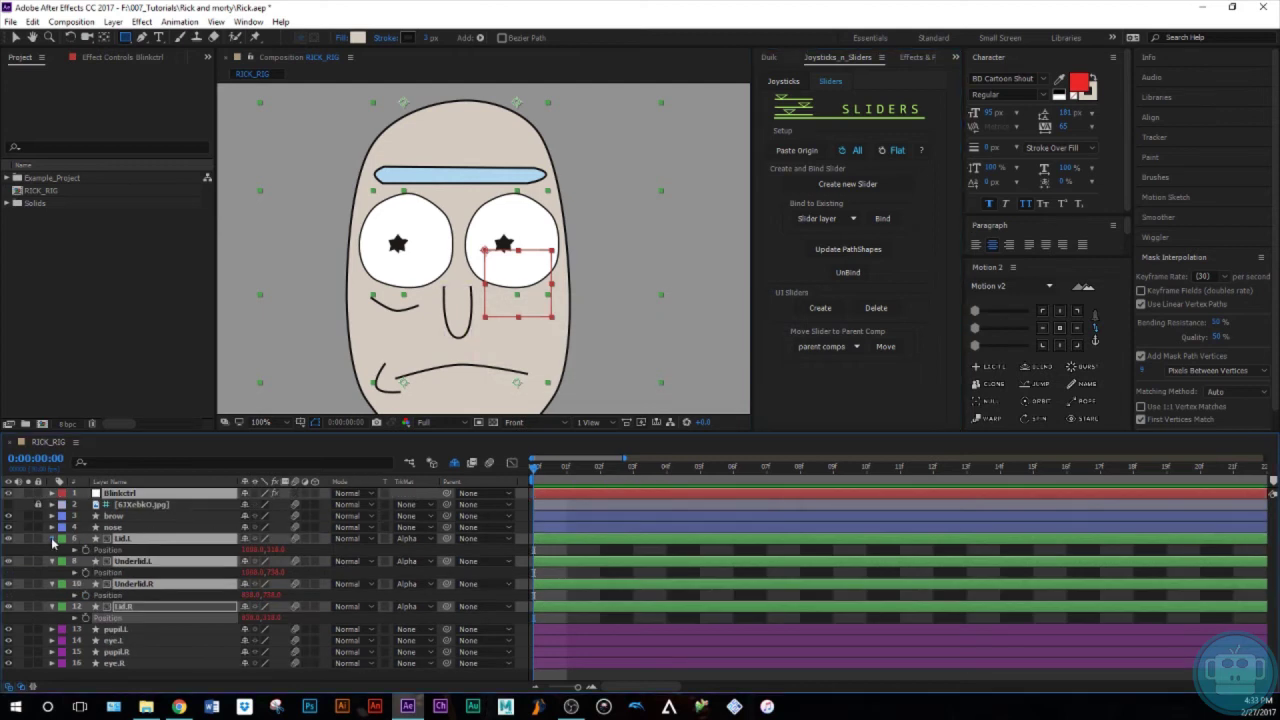
# Step: Rename the first two slider effects of the Blinkctrl layer as Lid.R and Lid.L
pyautogui.click(112, 57)
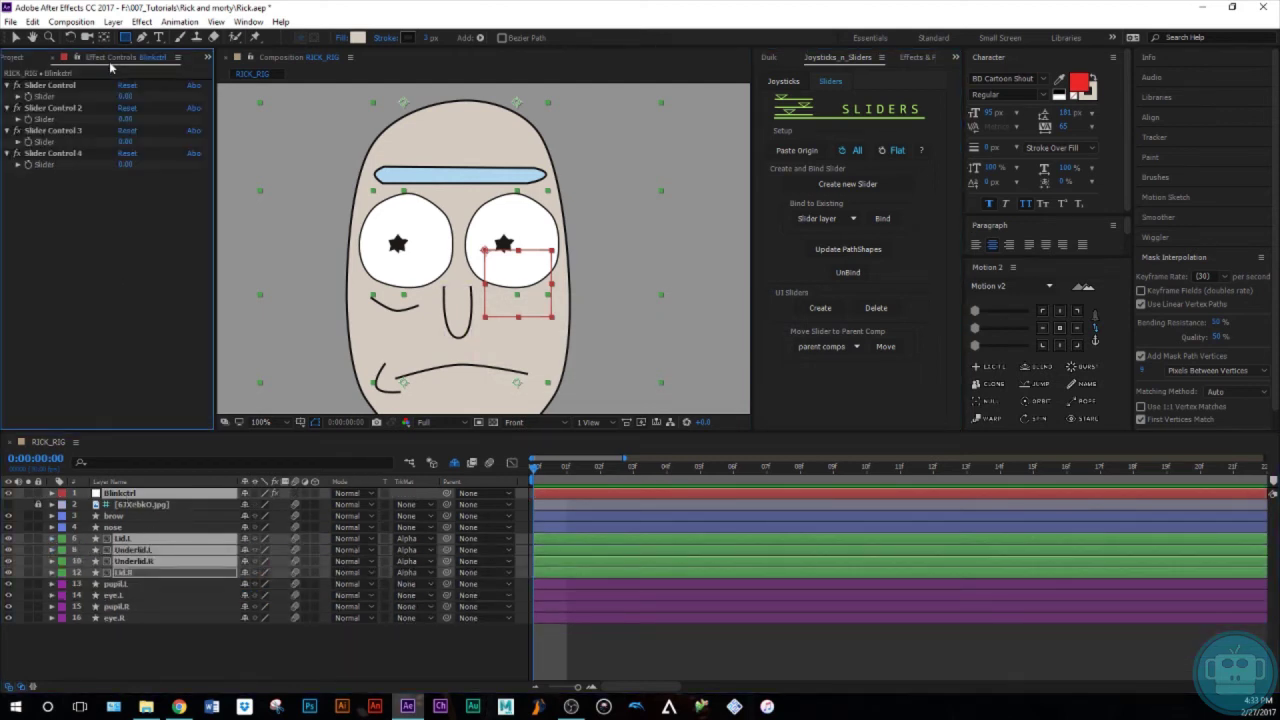
pyautogui.click(126, 652)
pyautogui.click(122, 494)
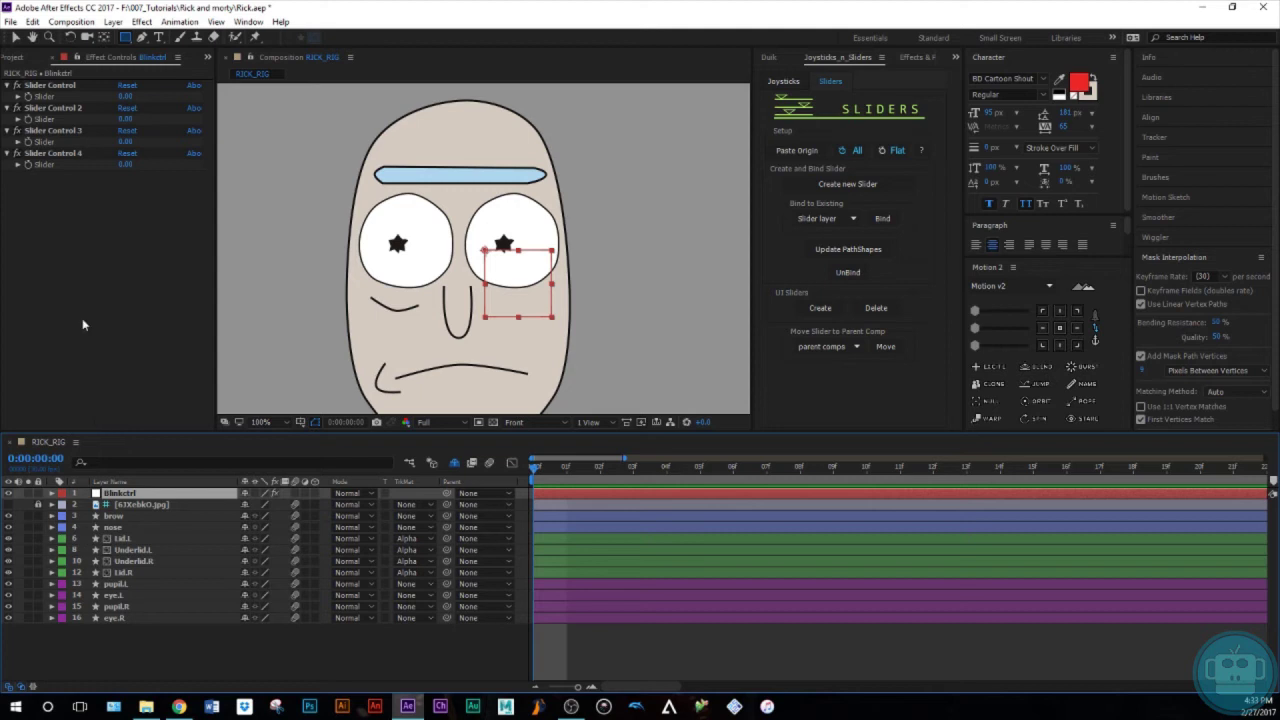
pyautogui.click(50, 86)
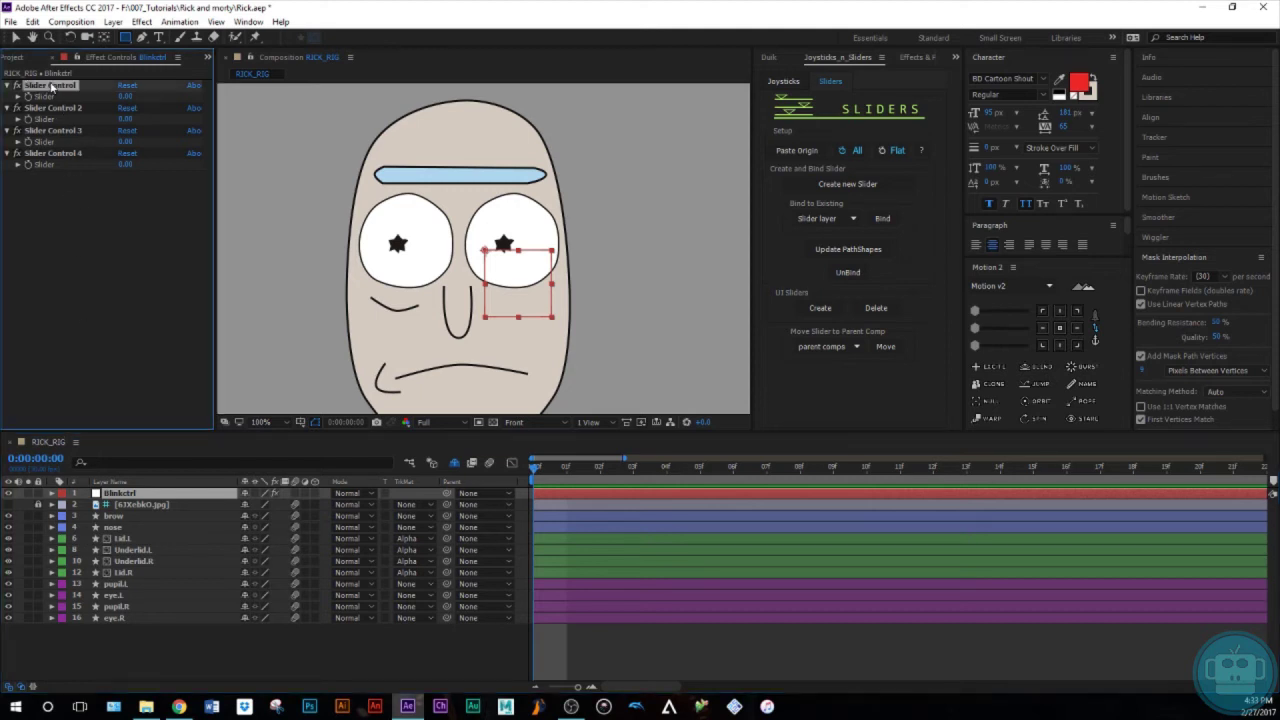
pyautogui.press('Return')
pyautogui.write('Lid')
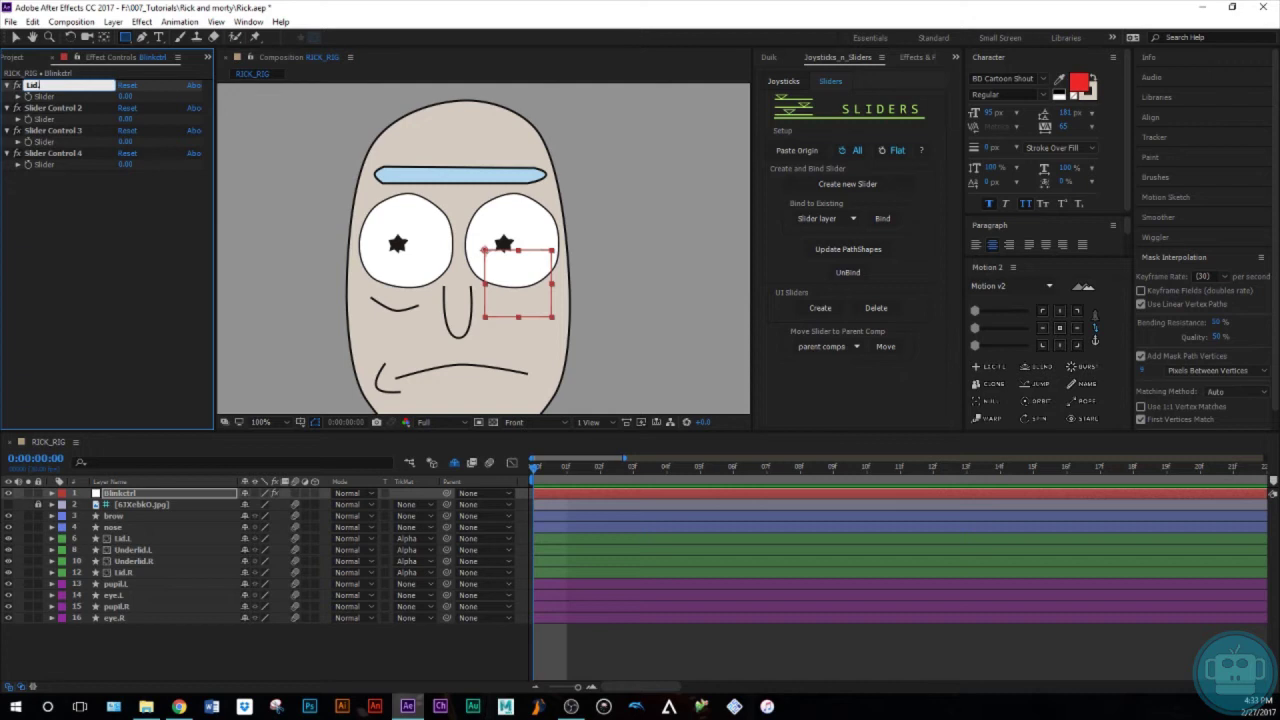
pyautogui.write('.R')
pyautogui.click(59, 109)
pyautogui.press('Return')
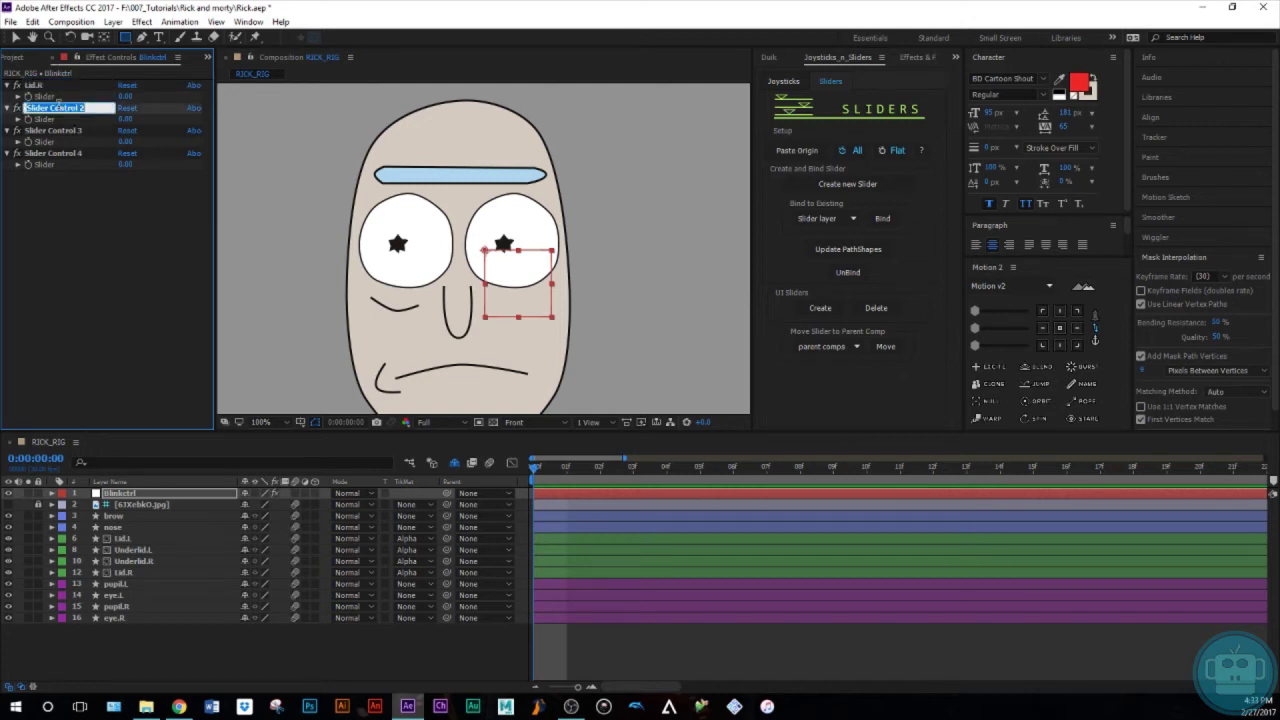
pyautogui.write('Lid.L')
pyautogui.press('Return')
# Step: Rename the third and fourth slider effects of the Blinkctrl layer as Underlid.R and Underlid.L
pyautogui.click(60, 131)
pyautogui.press('Return')
pyautogui.write('Under')
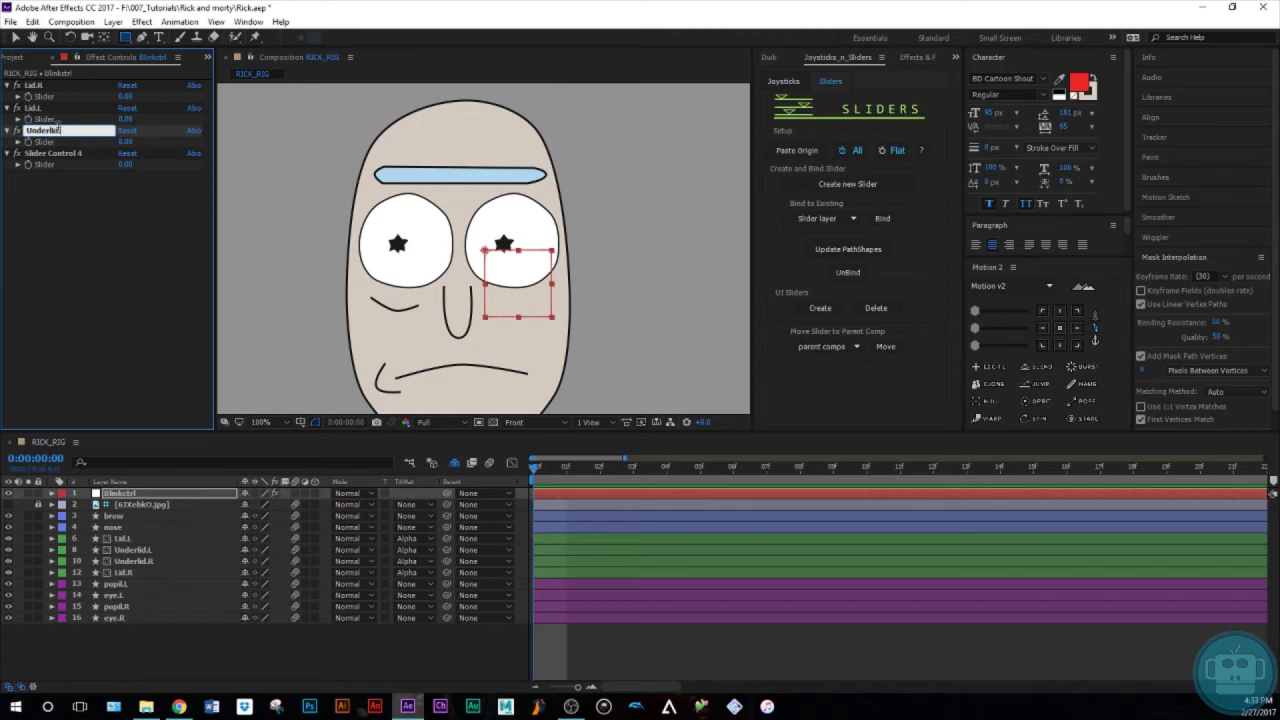
pyautogui.write('lid')
pyautogui.press('Return')
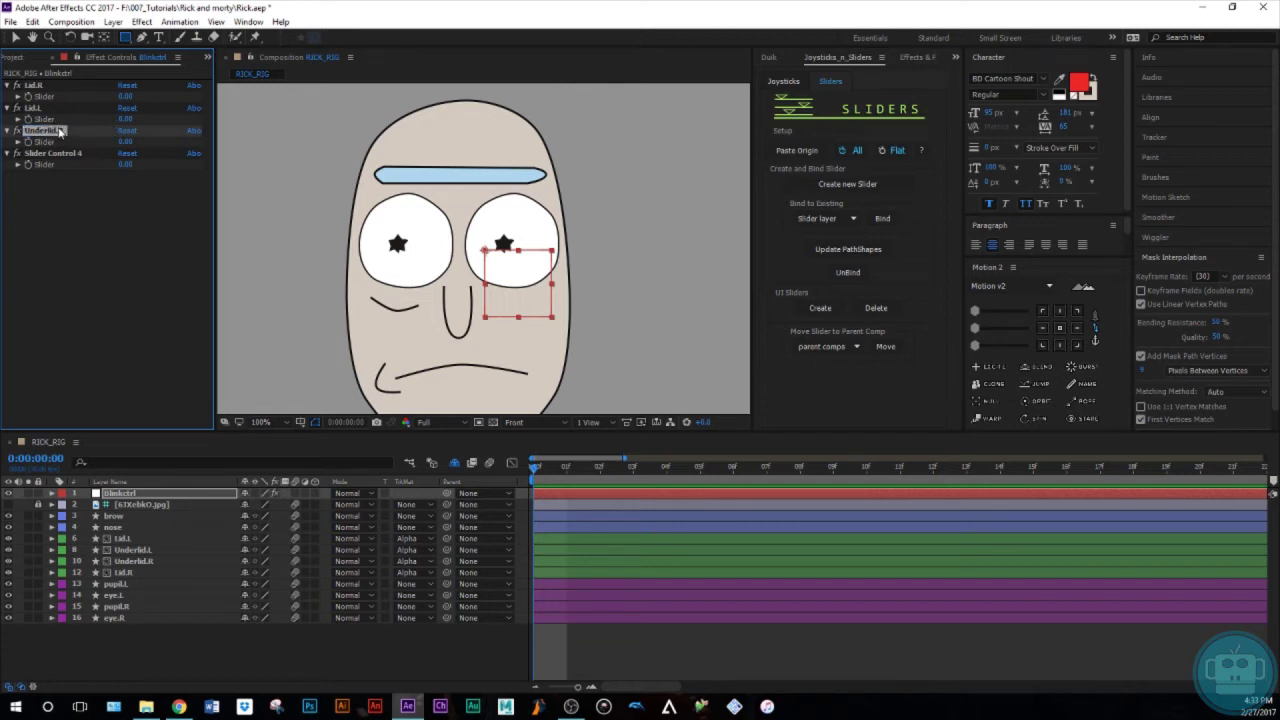
pyautogui.click(52, 153)
pyautogui.press('Return')
pyautogui.write('Underlid')
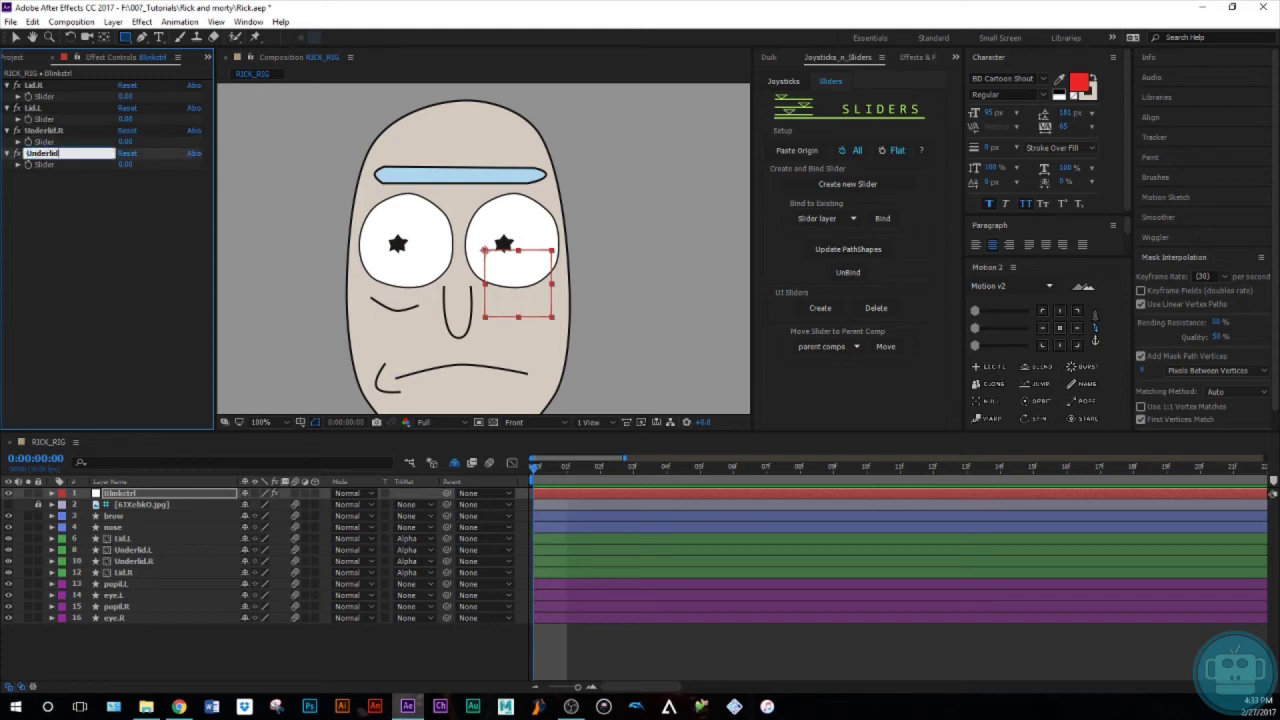
pyautogui.write('.L')
pyautogui.press('Return')
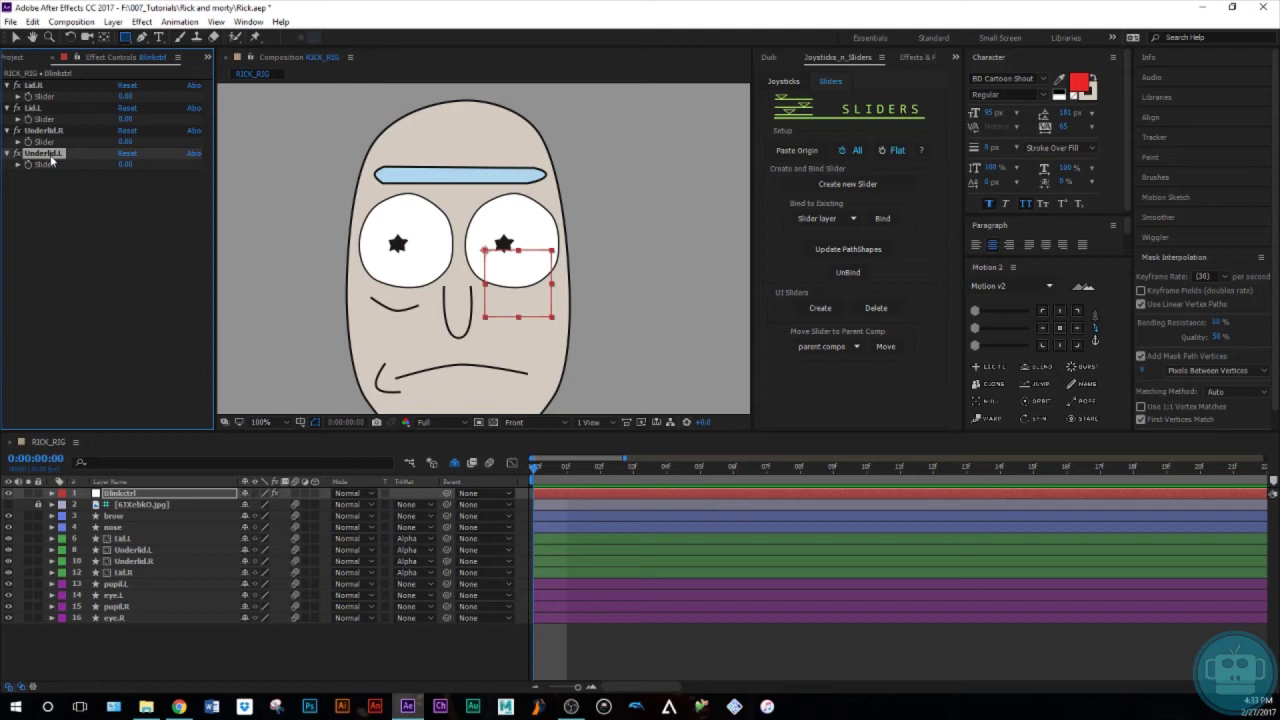
# Step: Test the upper and lower lid sliders in pairs and all together, returning every value to 0
pyautogui.click(36, 87)
pyautogui.keyDown('ctrl'); pyautogui.click(40, 109); pyautogui.keyUp('ctrl')
pyautogui.moveTo(125, 97); pyautogui.dragTo(55, 148)
pyautogui.click(54, 132)
pyautogui.keyDown('shift'); pyautogui.click(50, 153); pyautogui.keyUp('shift')
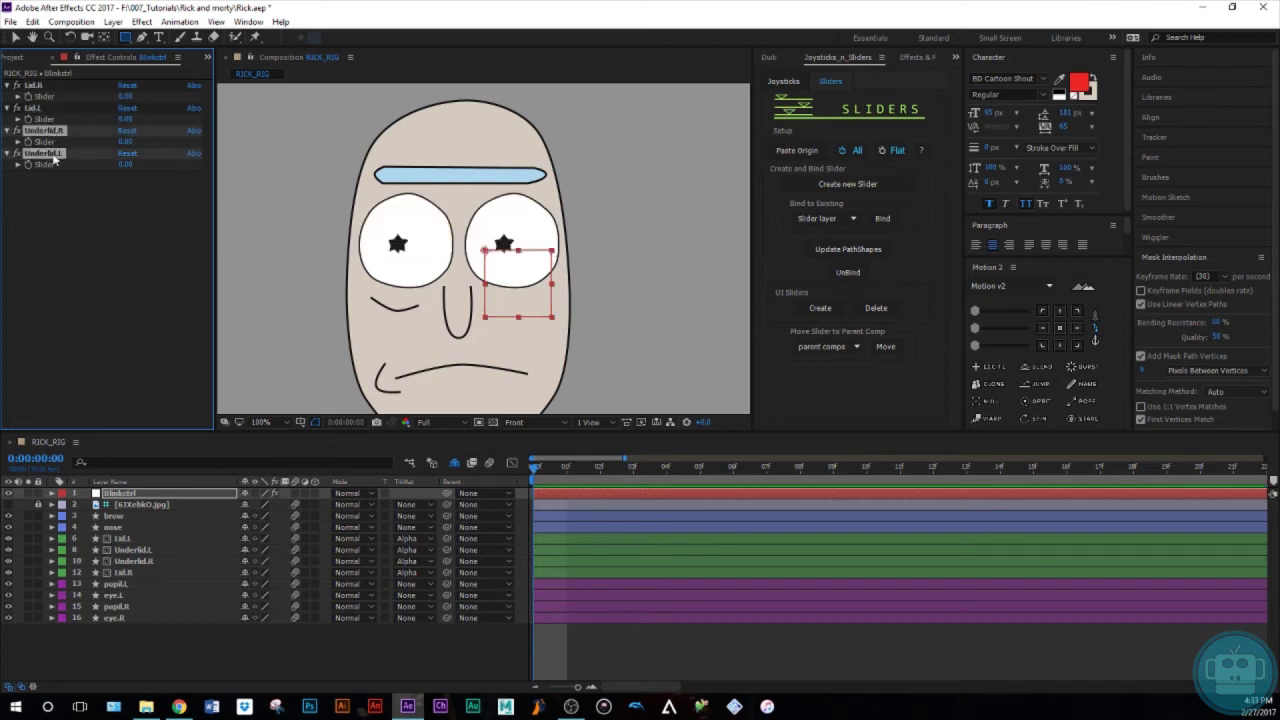
pyautogui.moveTo(128, 141); pyautogui.dragTo(45, 95)
pyautogui.click(42, 86)
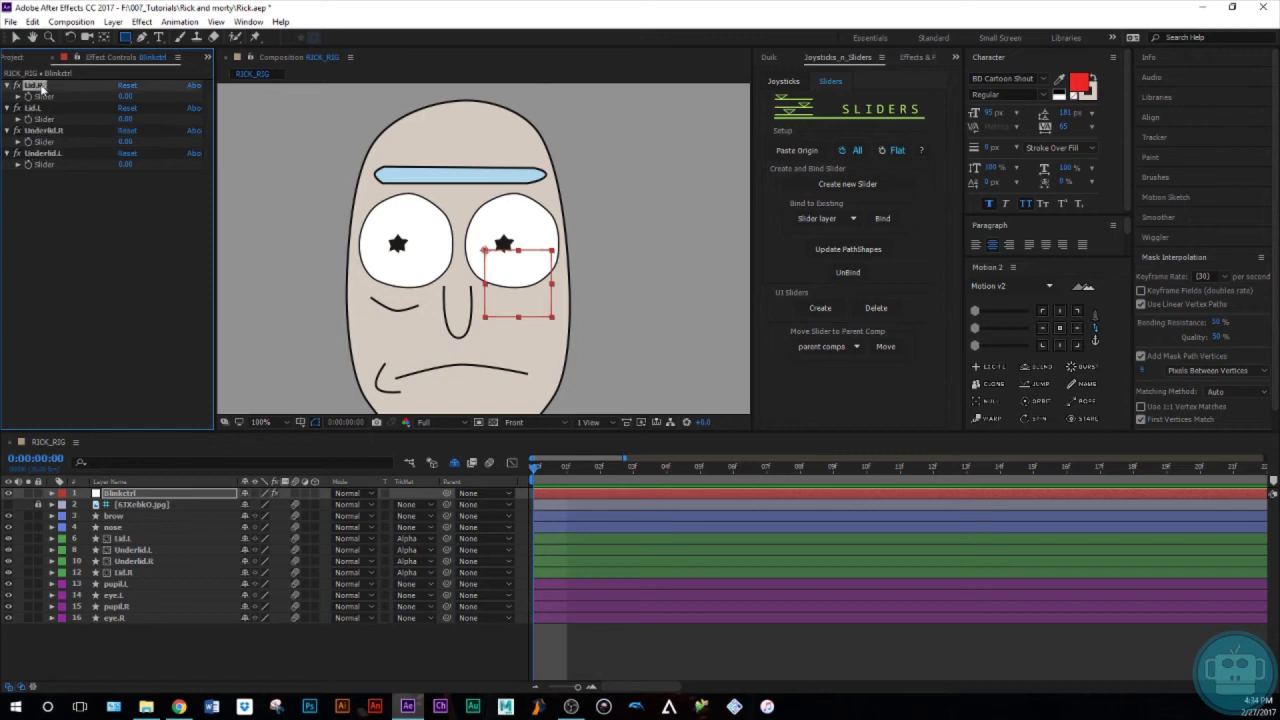
pyautogui.keyDown('shift'); pyautogui.click(44, 153); pyautogui.keyUp('shift')
pyautogui.moveTo(123, 96)
pyautogui.mouseDown()
pyautogui.moveTo(147, 93)
pyautogui.moveTo(115, 92)
pyautogui.mouseUp()
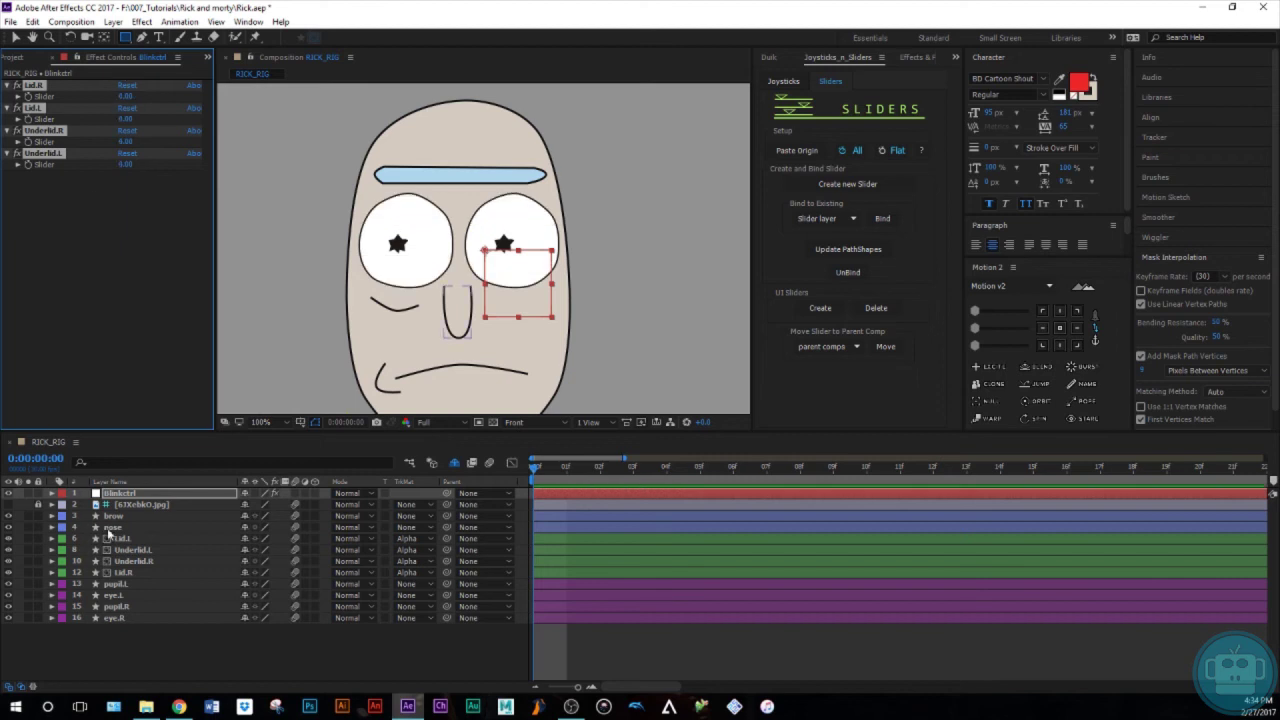
pyautogui.click(124, 496)
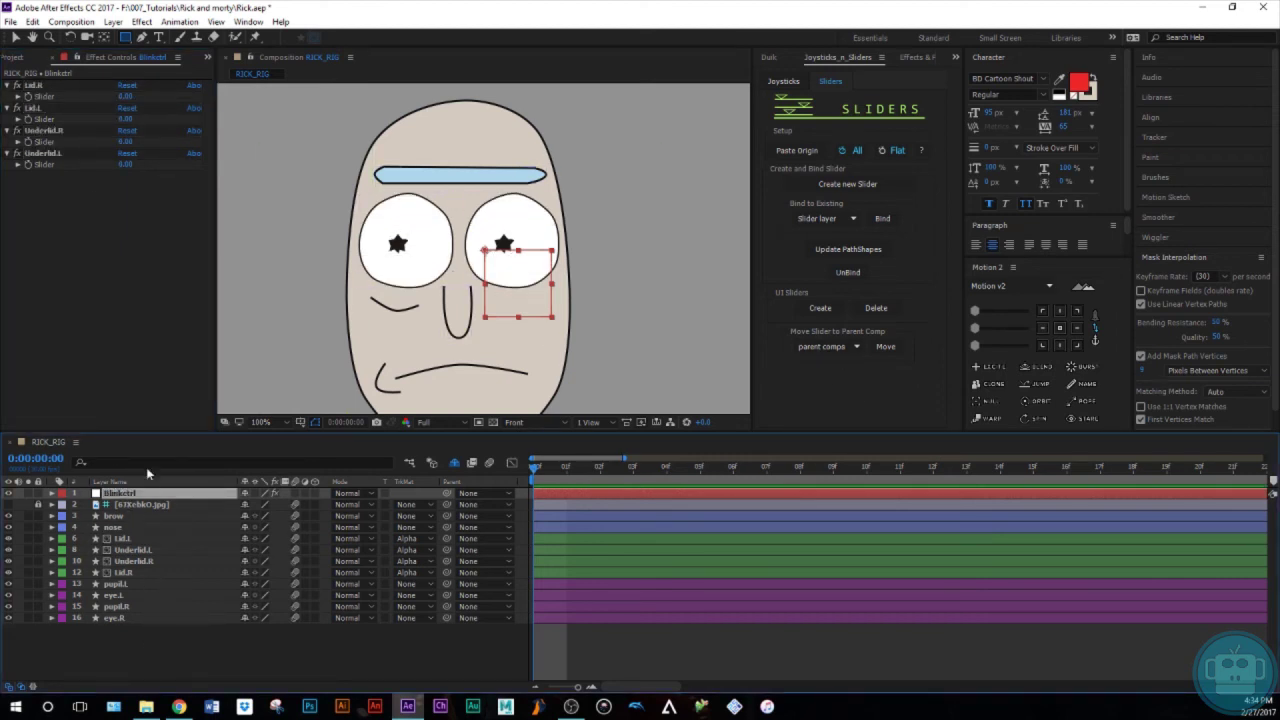
# Step: Create a new composition that nests the RICK_RIG composition
pyautogui.click(21, 60)
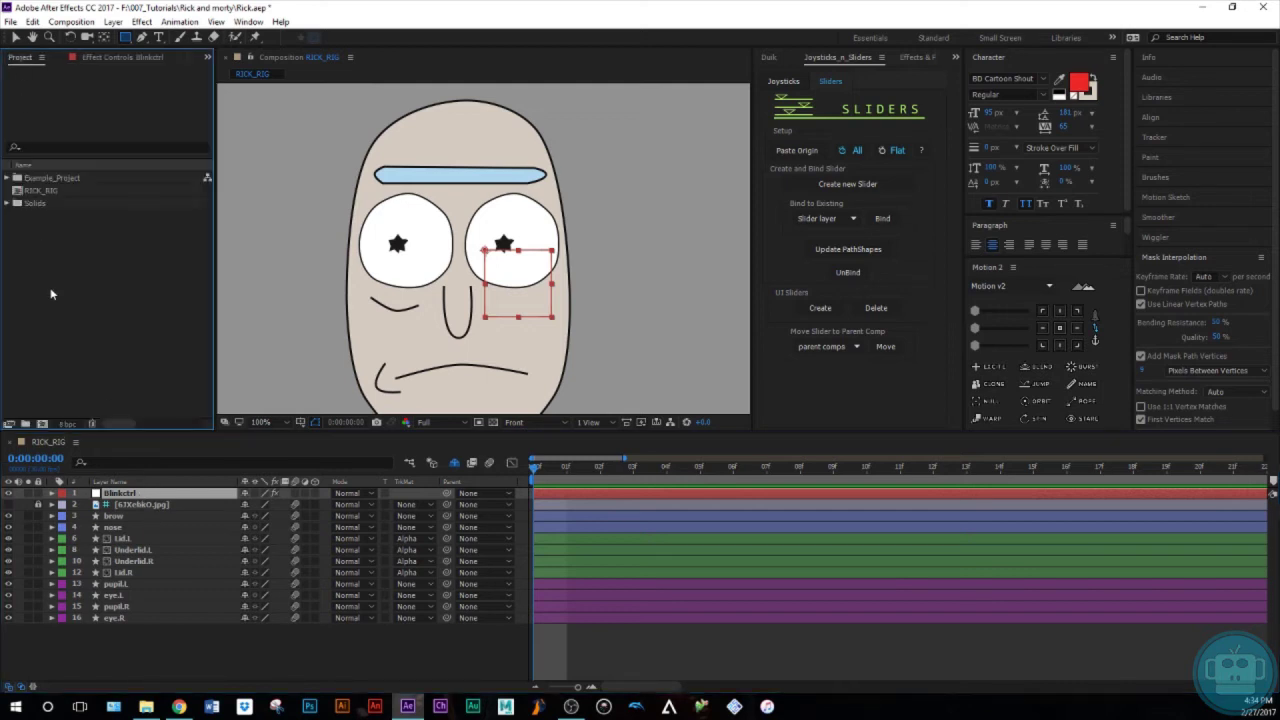
pyautogui.click(35, 192)
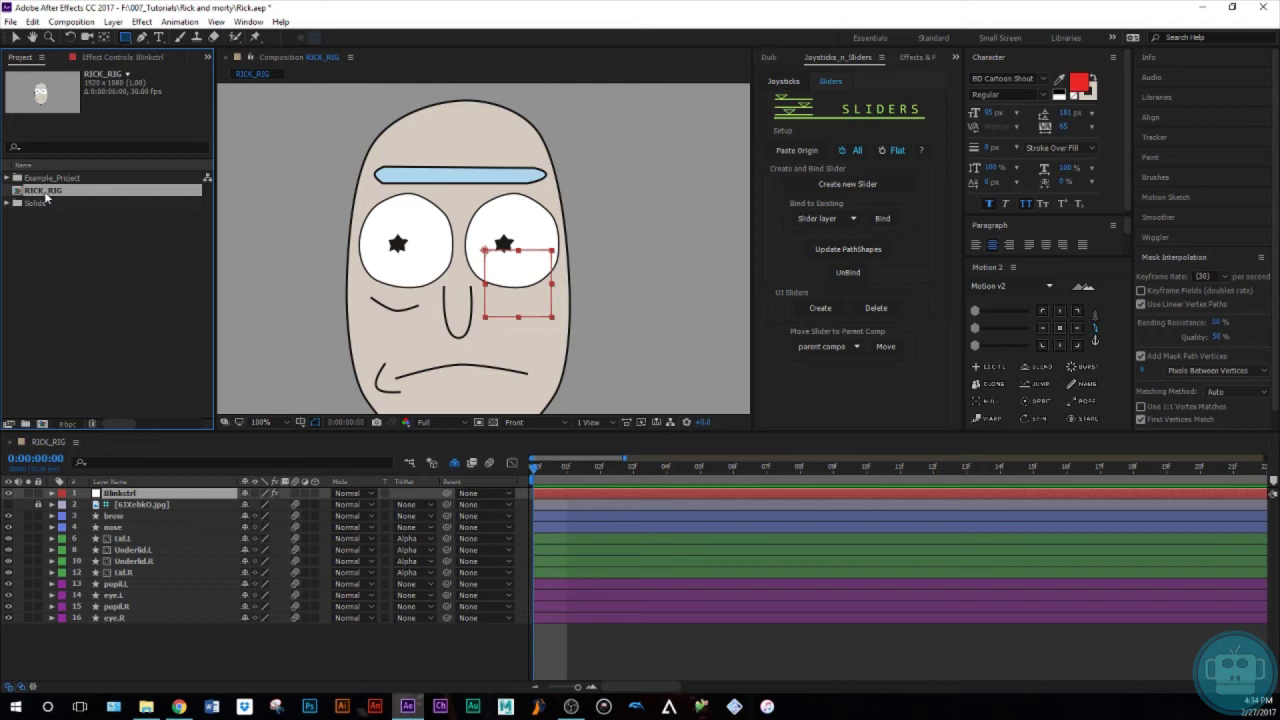
pyautogui.moveTo(50, 196); pyautogui.dragTo(42, 424)
pyautogui.click(143, 531)
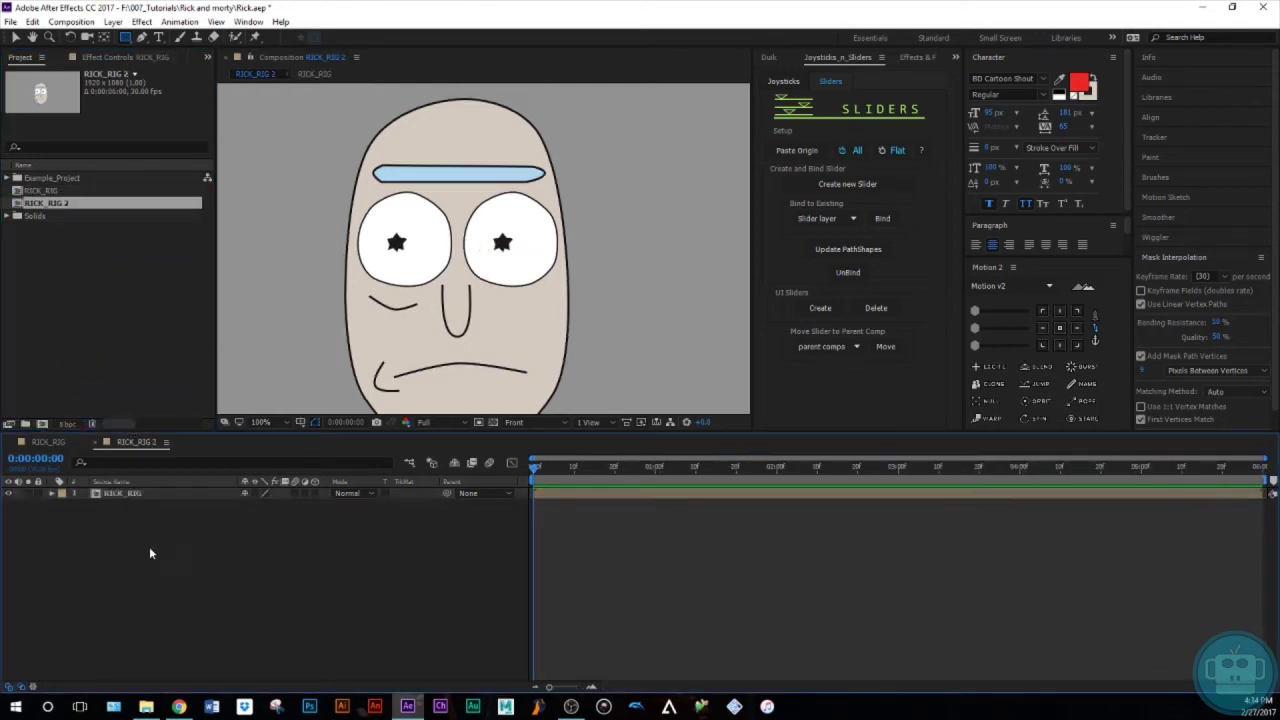
# Step: Rename the new parent composition as Main_RIG in the project
pyautogui.click(40, 207)
pyautogui.press('Return')
pyautogui.write('M')
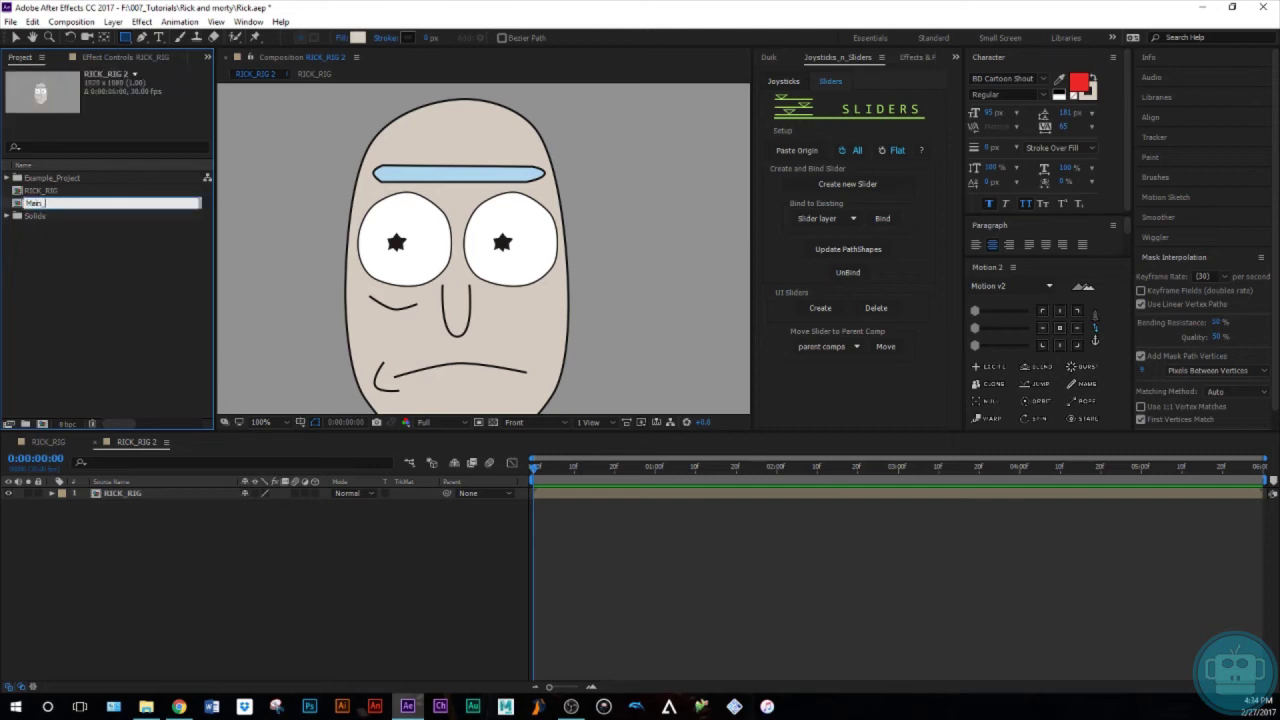
pyautogui.write('ain_RIG')
pyautogui.press('Return')
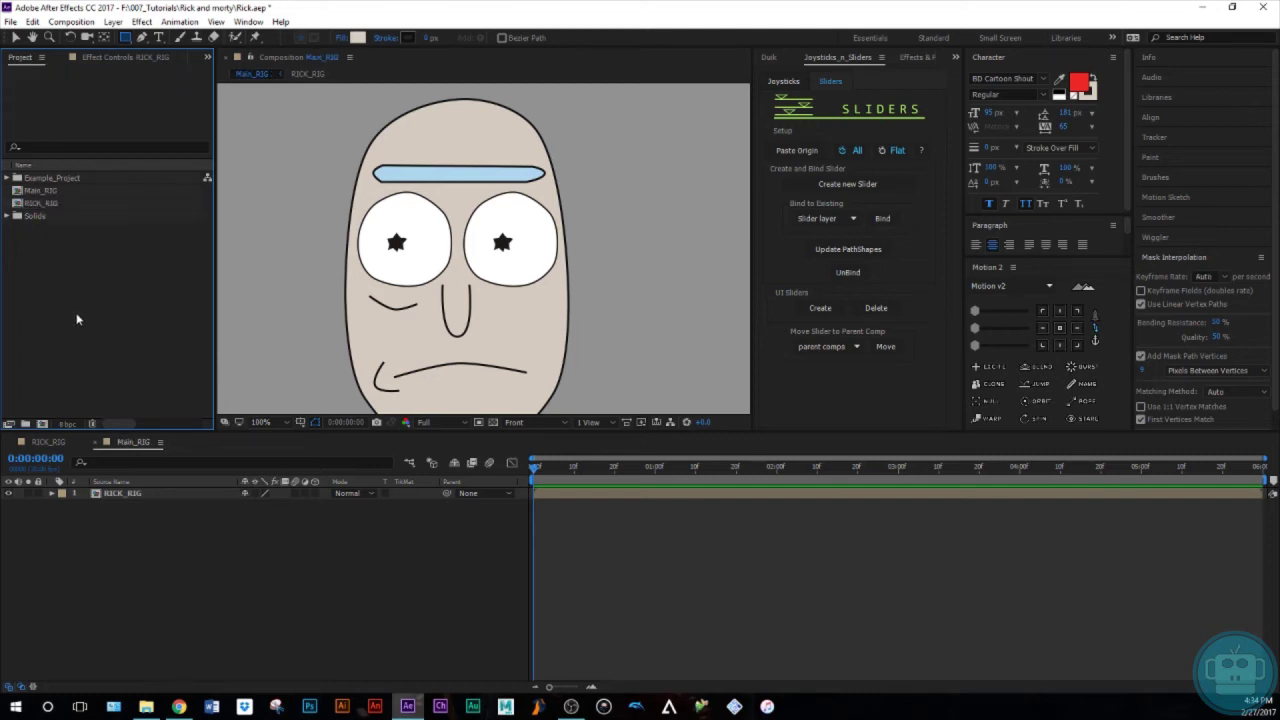
# Step: Move the Blinkctrl slider from RICK_RIG to the parent composition Main_RIG and open Main_RIG
pyautogui.click(102, 510)
pyautogui.click(48, 442)
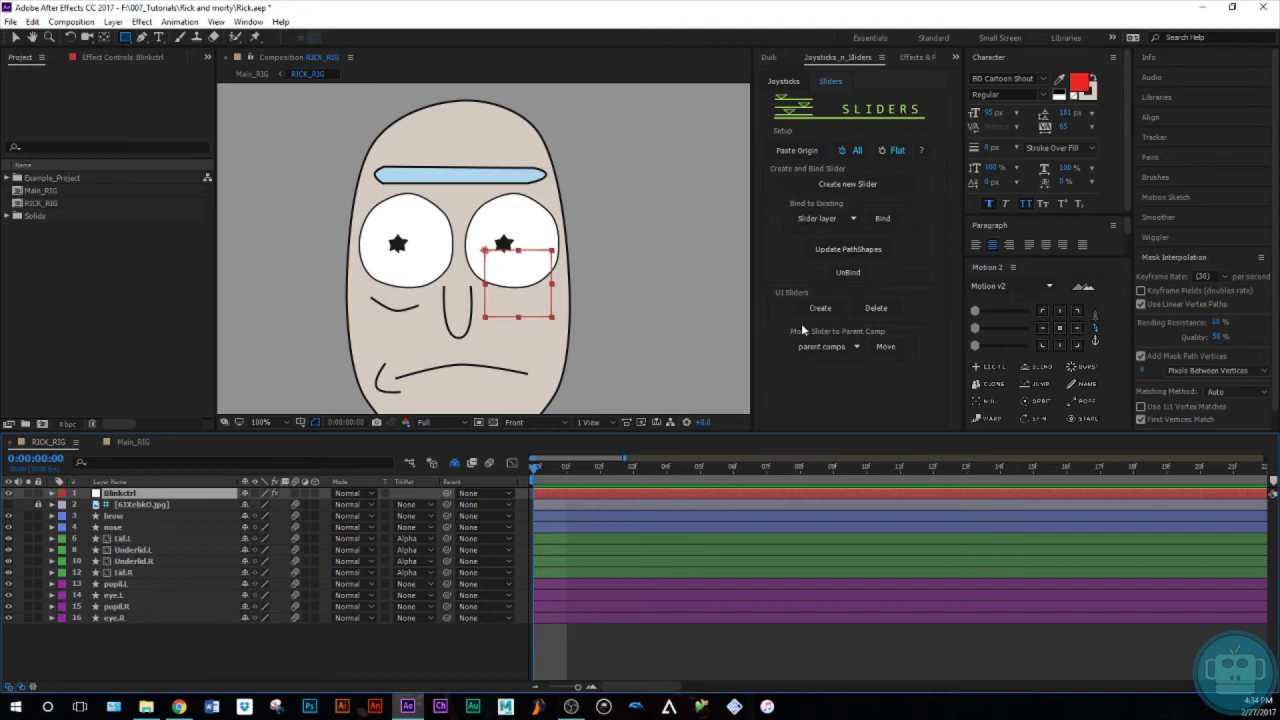
pyautogui.click(825, 346)
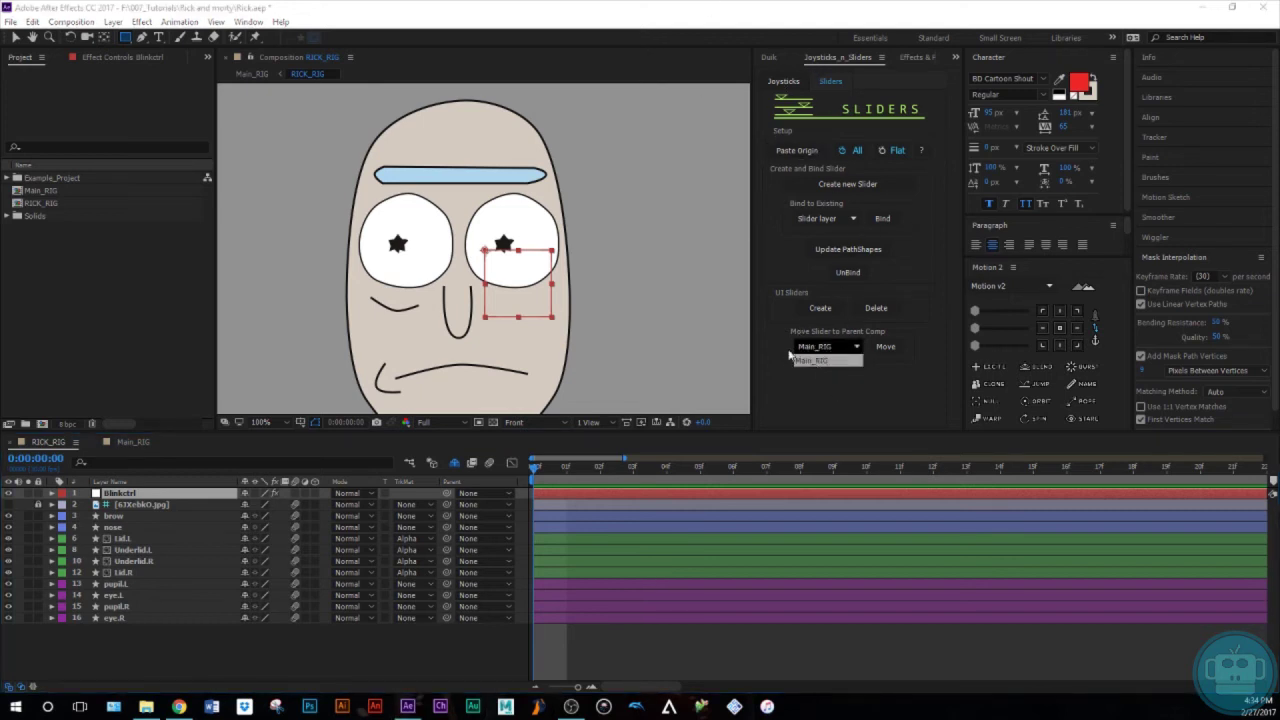
pyautogui.click(886, 346)
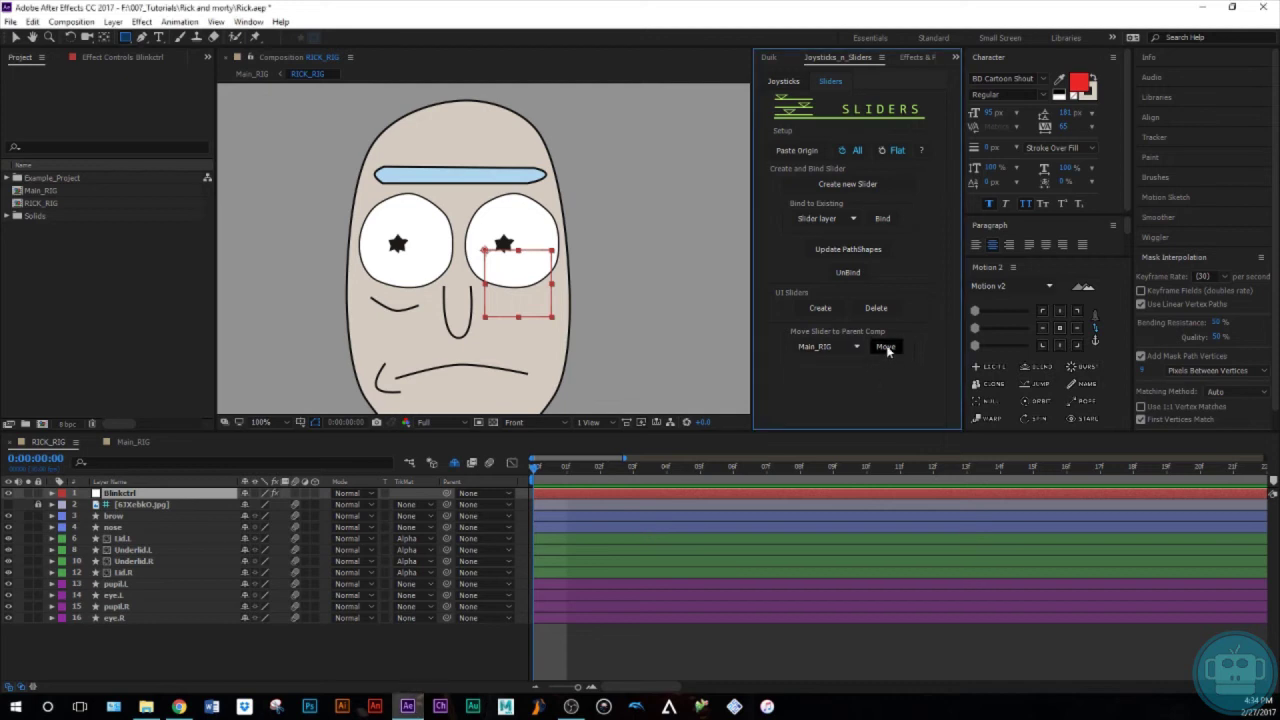
pyautogui.click(134, 444)
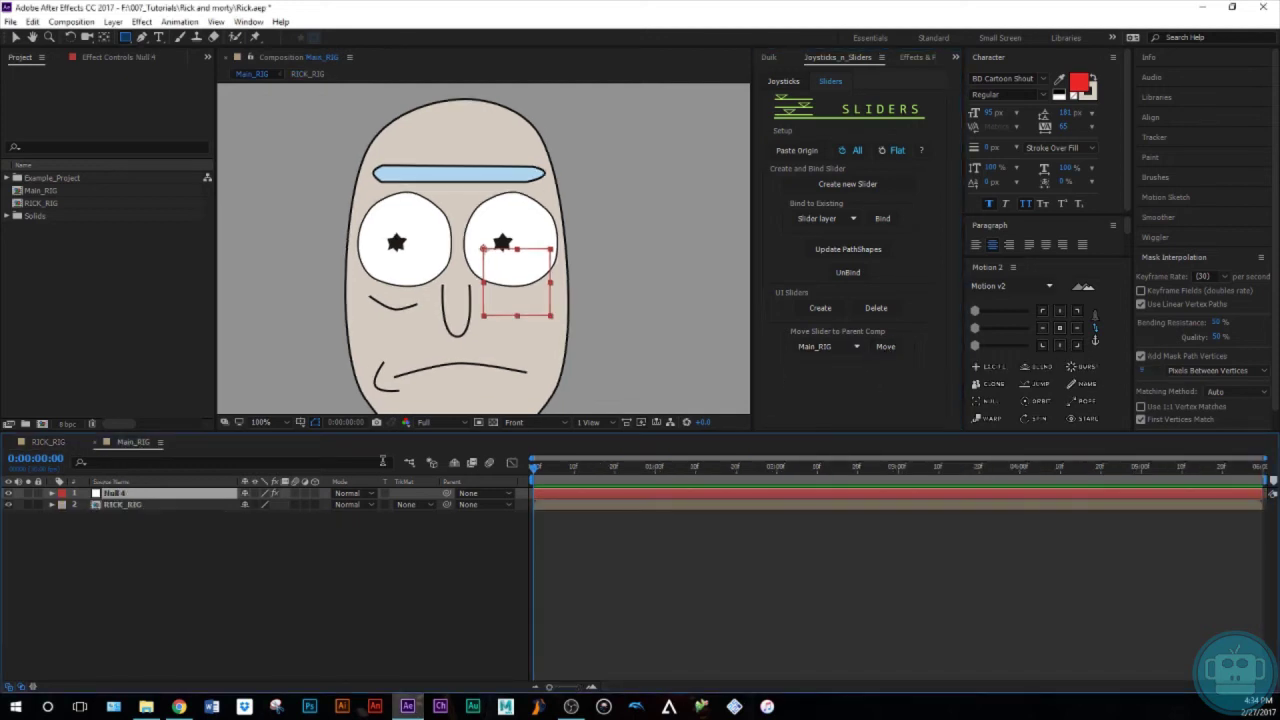
# Step: Turn on motion blur for the slider null and the RICK_RIG layer in Main_RIG
pyautogui.press(',')
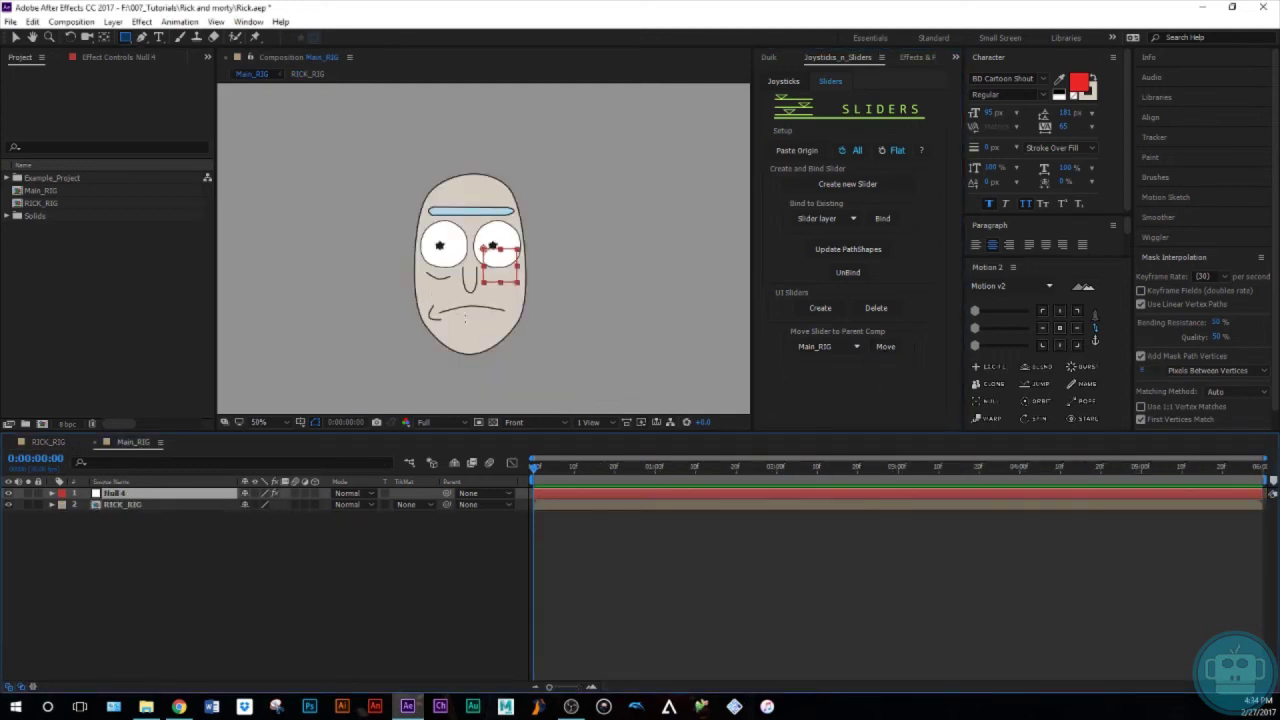
pyautogui.moveTo(296, 493); pyautogui.dragTo(296, 505)
pyautogui.click(279, 546)
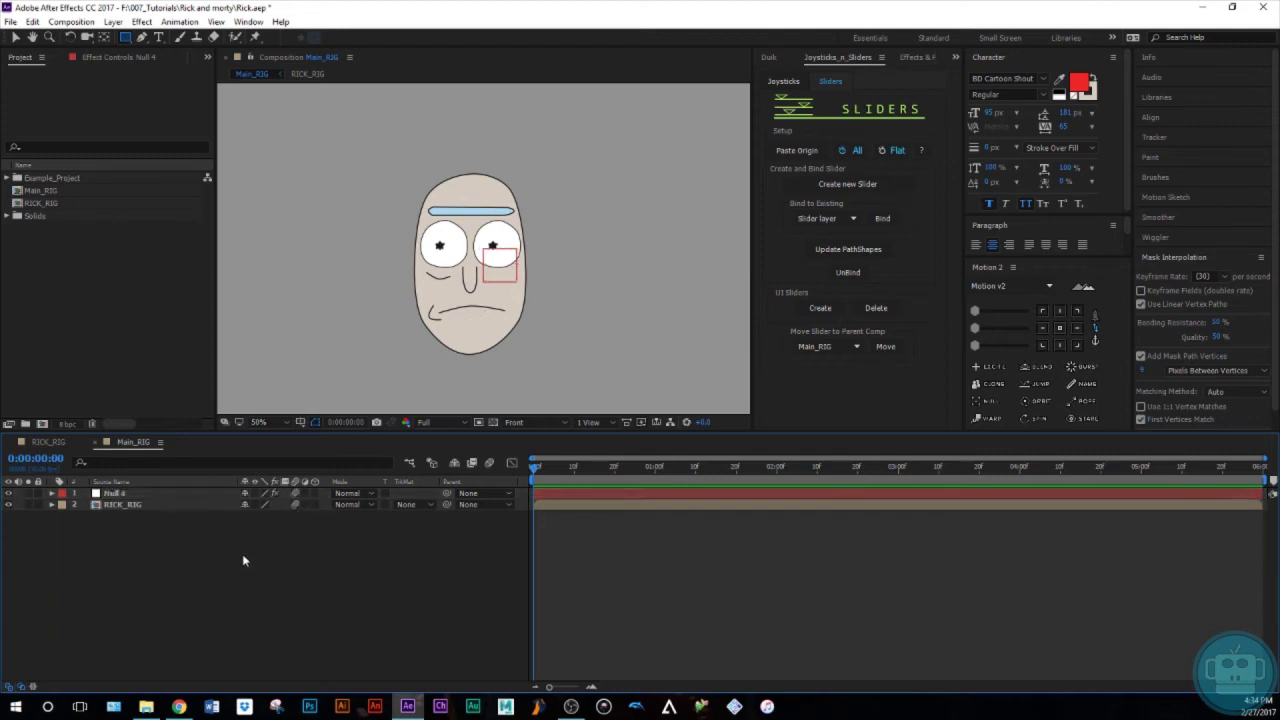
# Step: Move the slider null horizontally out of the face into the empty area to the left of the head
pyautogui.click(180, 497)
pyautogui.hotkey('shift', 'Left')
pyautogui.hotkey('shift', 'Left')
pyautogui.hotkey('shift', 'Left')
pyautogui.hotkey('shift', 'Left')
pyautogui.hotkey('shift', 'Left')
pyautogui.hotkey('shift', 'Left')
pyautogui.hotkey('shift', 'Left')
pyautogui.hotkey('shift', 'Left')
pyautogui.hotkey('shift', 'Left')
pyautogui.hotkey('shift', 'Left')
pyautogui.hotkey('shift', 'Left')
pyautogui.hotkey('shift', 'Left')
pyautogui.hotkey('shift', 'Left')
pyautogui.hotkey('shift', 'Left')
pyautogui.hotkey('shift', 'Left')
pyautogui.hotkey('shift', 'Left')
pyautogui.hotkey('shift', 'Left')
pyautogui.hotkey('shift', 'Left')
pyautogui.hotkey('shift', 'Left')
pyautogui.hotkey('shift', 'Left')
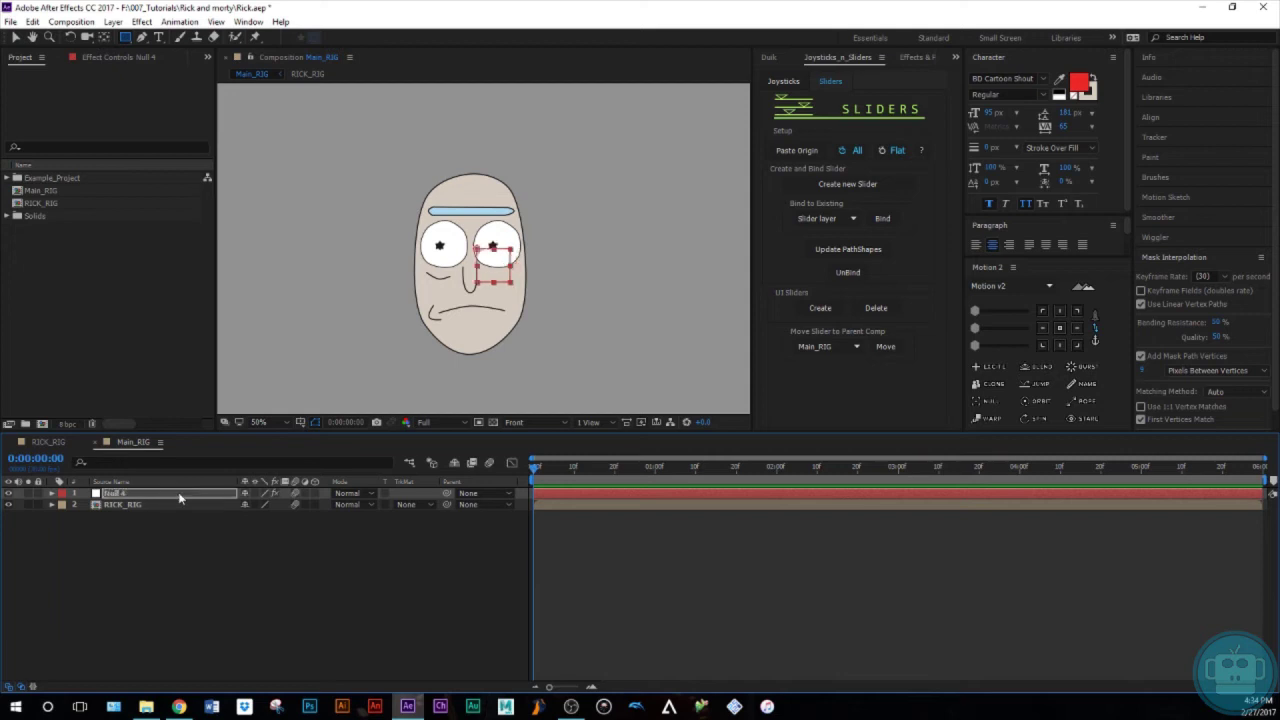
# Step: Test all four lid sliders together on the null in Main_RIG, returning them to 0
pyautogui.click(124, 58)
pyautogui.click(40, 88)
pyautogui.keyDown('shift'); pyautogui.click(42, 155); pyautogui.keyUp('shift')
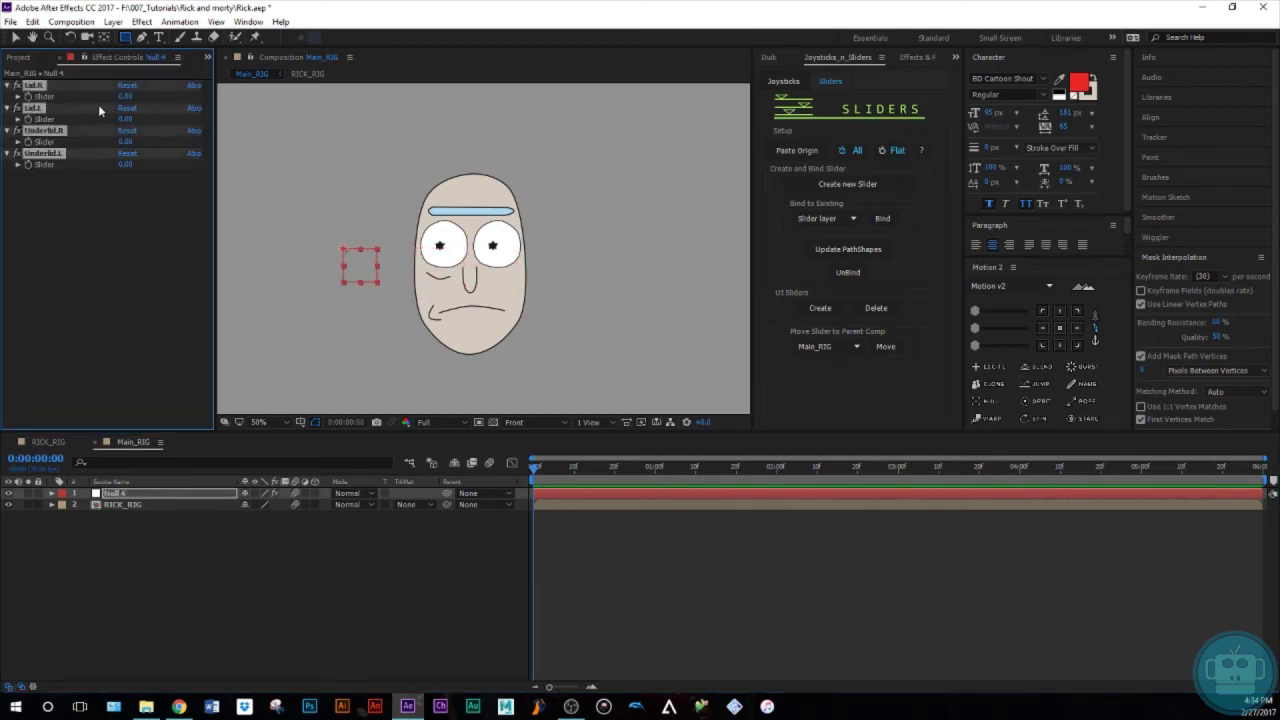
pyautogui.click(132, 95)
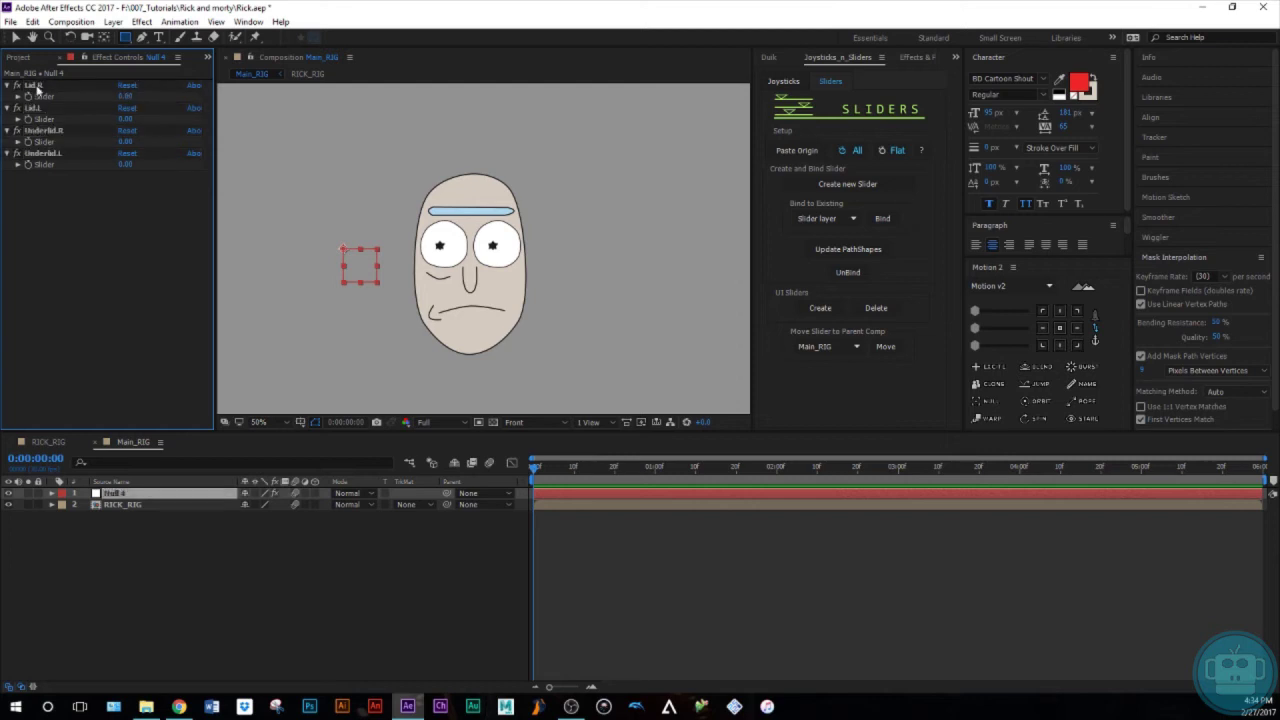
pyautogui.click(38, 88)
pyautogui.keyDown('shift'); pyautogui.click(58, 155); pyautogui.keyUp('shift')
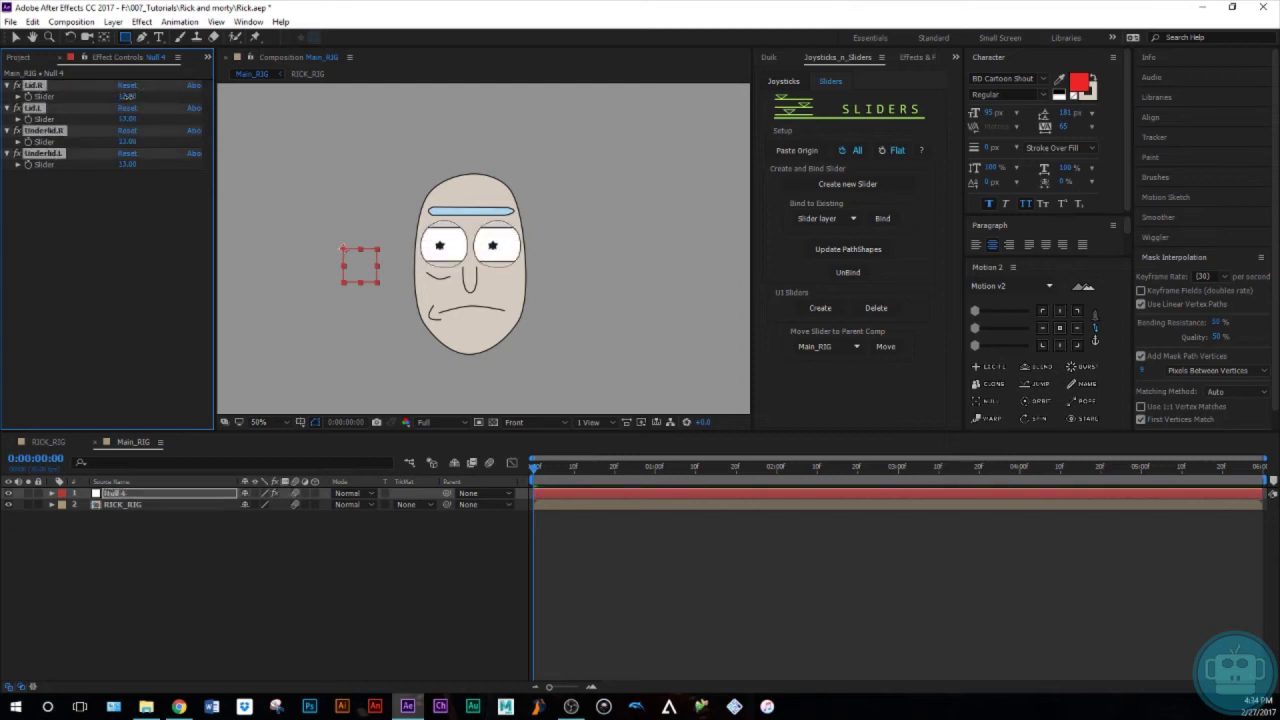
pyautogui.click(135, 540)
# Step: Rename the slider null layer in Main_RIG as Blink
pyautogui.click(130, 494)
pyautogui.press('Return')
pyautogui.write('Bl')
pyautogui.press('Return')
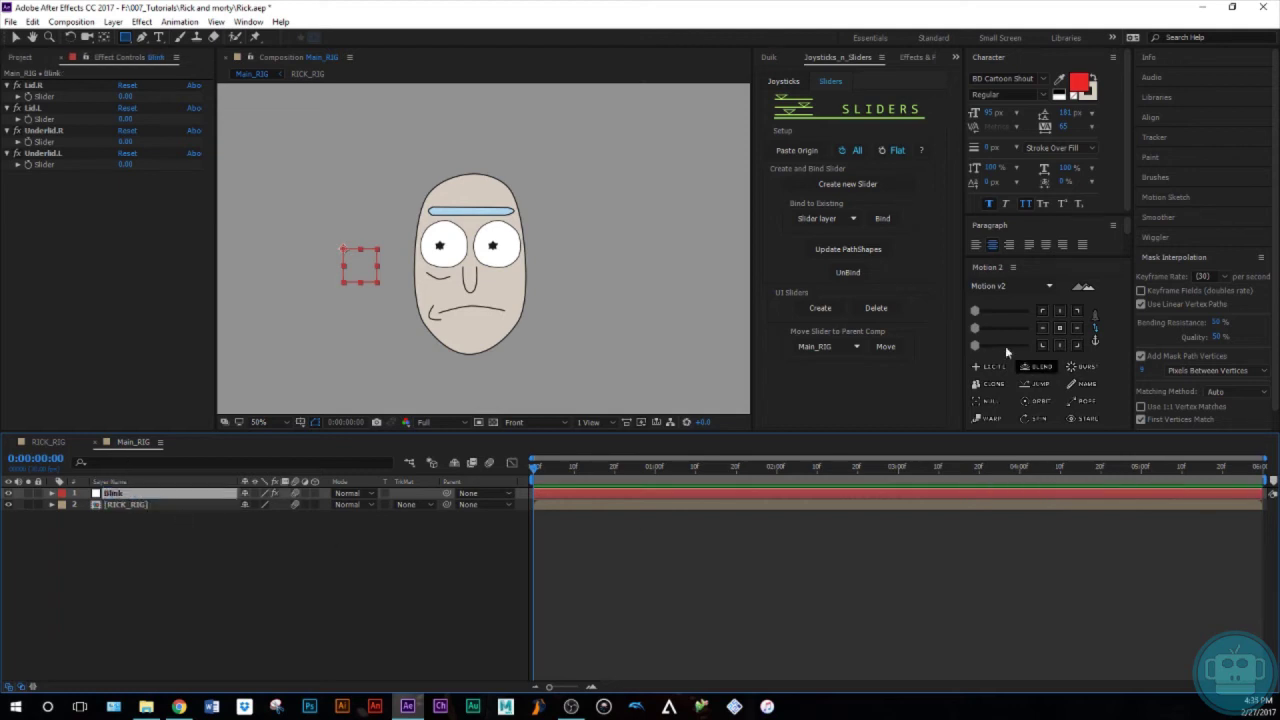
# Step: Add the text "blink" to the left of the head and set its font size to 45 px
pyautogui.click(400, 528)
pyautogui.click(158, 40)
pyautogui.click(305, 272)
pyautogui.write('blink')
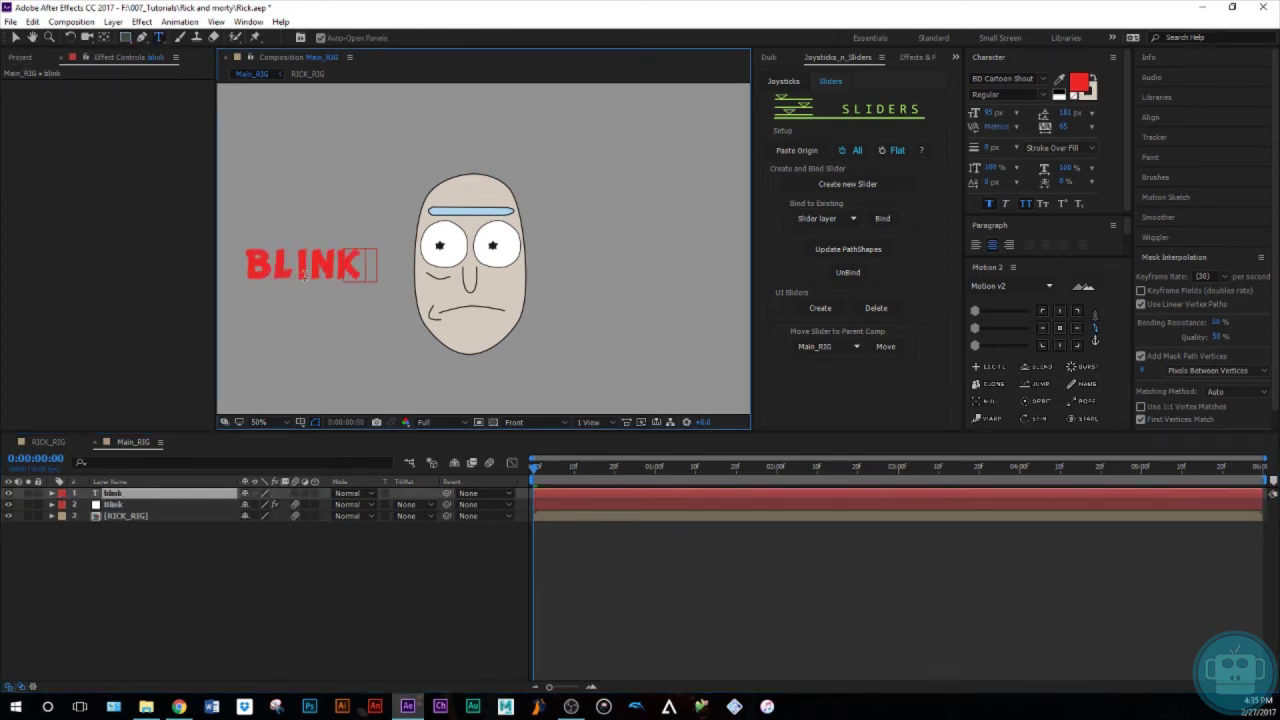
pyautogui.click(151, 628)
pyautogui.click(140, 493)
pyautogui.moveTo(990, 112); pyautogui.dragTo(957, 112)
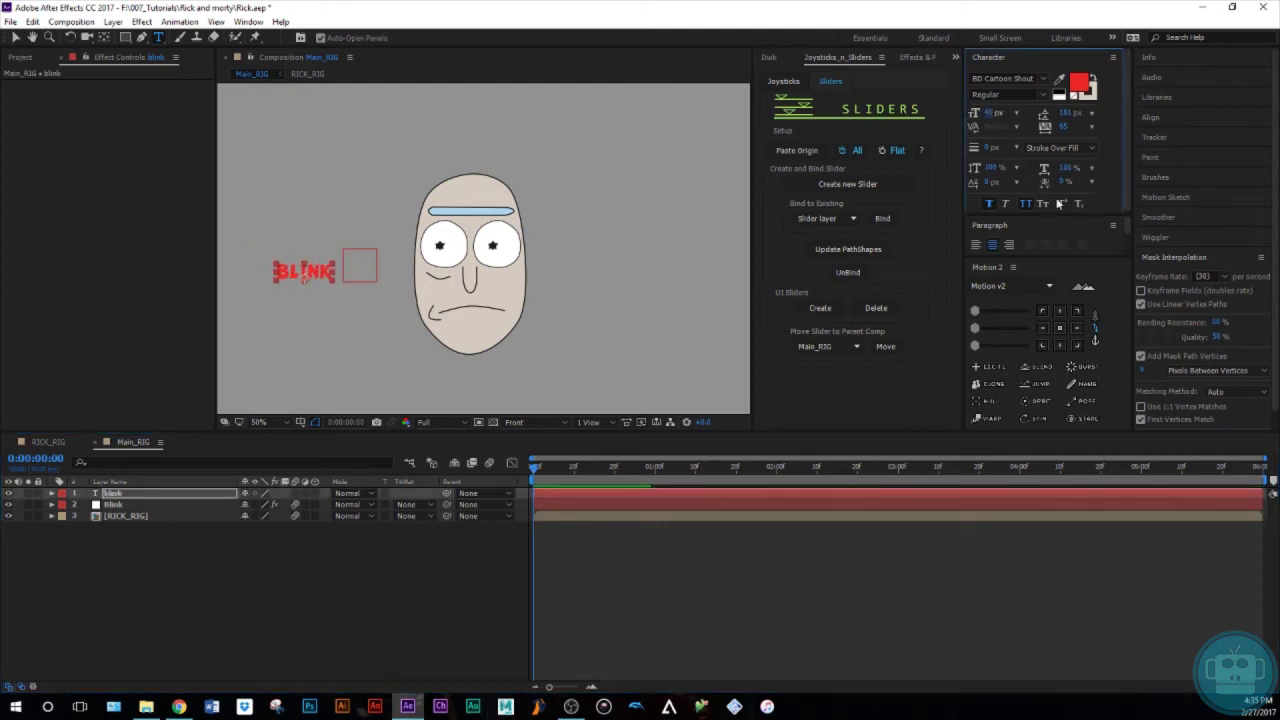
# Step: Centre the text's anchor point and align the text with the centre of the Blink null
pyautogui.click(1059, 330)
pyautogui.click(188, 504)
pyautogui.hotkey('shift', 'Up')
pyautogui.hotkey('shift', 'Up')
pyautogui.hotkey('shift', 'Down')
pyautogui.press('Right')
pyautogui.press('Right')
pyautogui.press('Right')
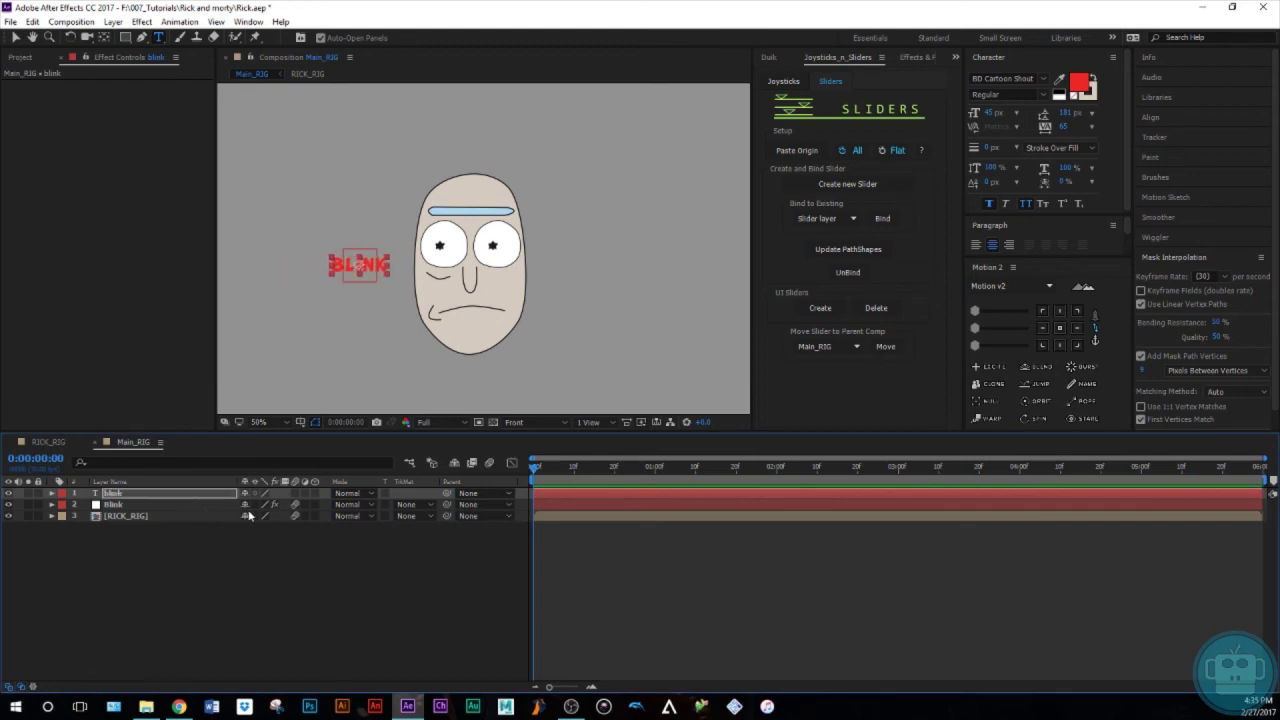
# Step: Make the blink text a guide layer and parent it to the Blink null
pyautogui.rightClick(116, 504)
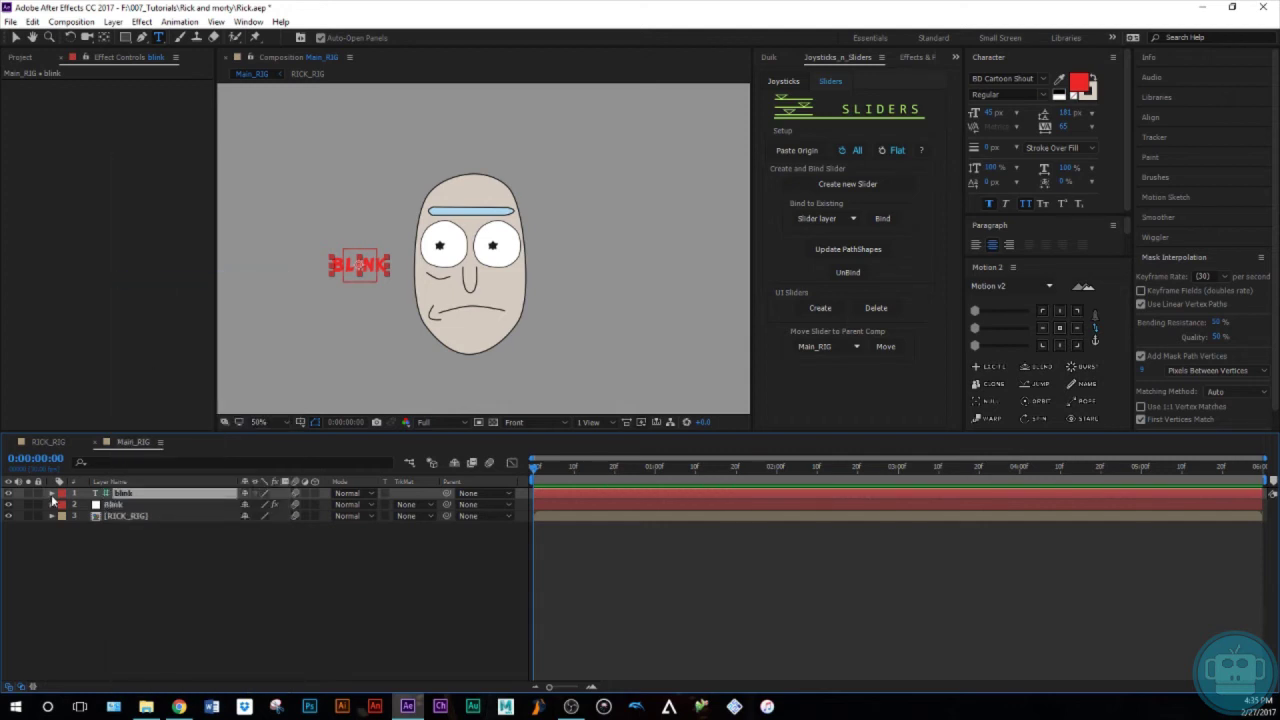
pyautogui.moveTo(447, 493); pyautogui.dragTo(110, 506)
# Step: Move the Blink null with its label to the upper left of the head
pyautogui.click(117, 505)
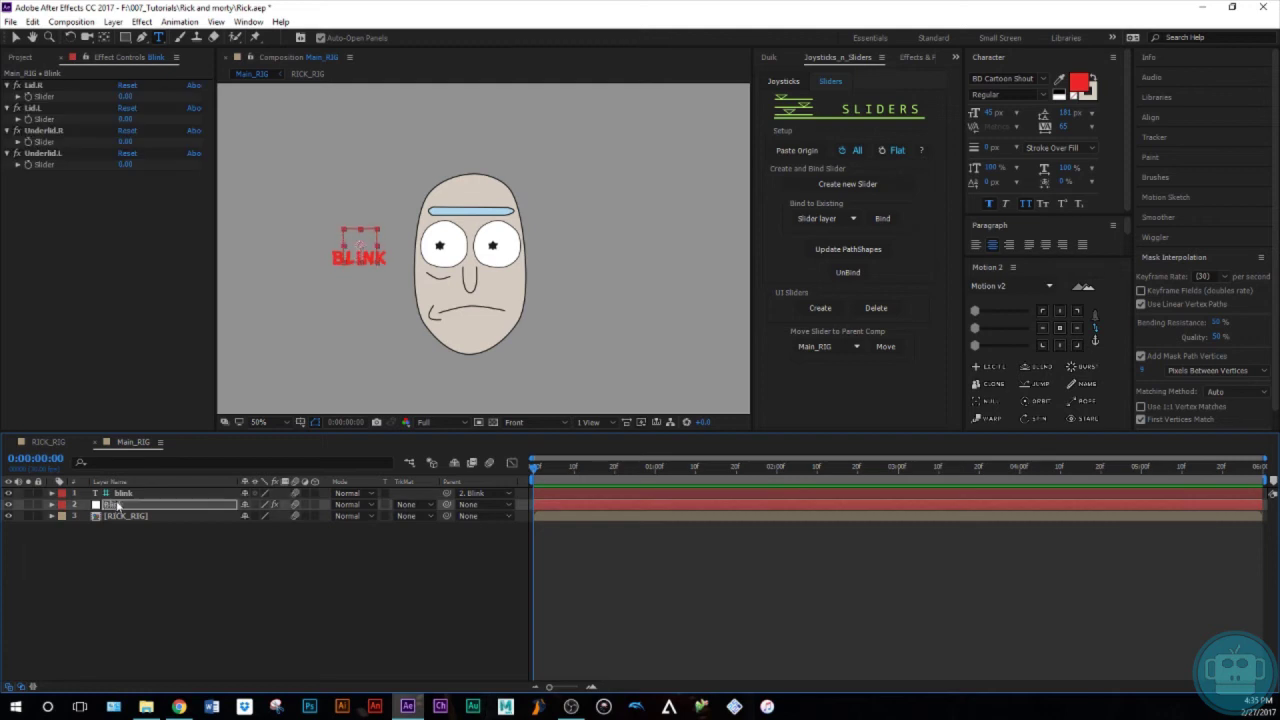
pyautogui.hotkey('shift', 'Left')
pyautogui.hotkey('shift', 'Left')
pyautogui.hotkey('shift', 'Down')
pyautogui.hotkey('shift', 'Down')
pyautogui.hotkey('shift', 'Down')
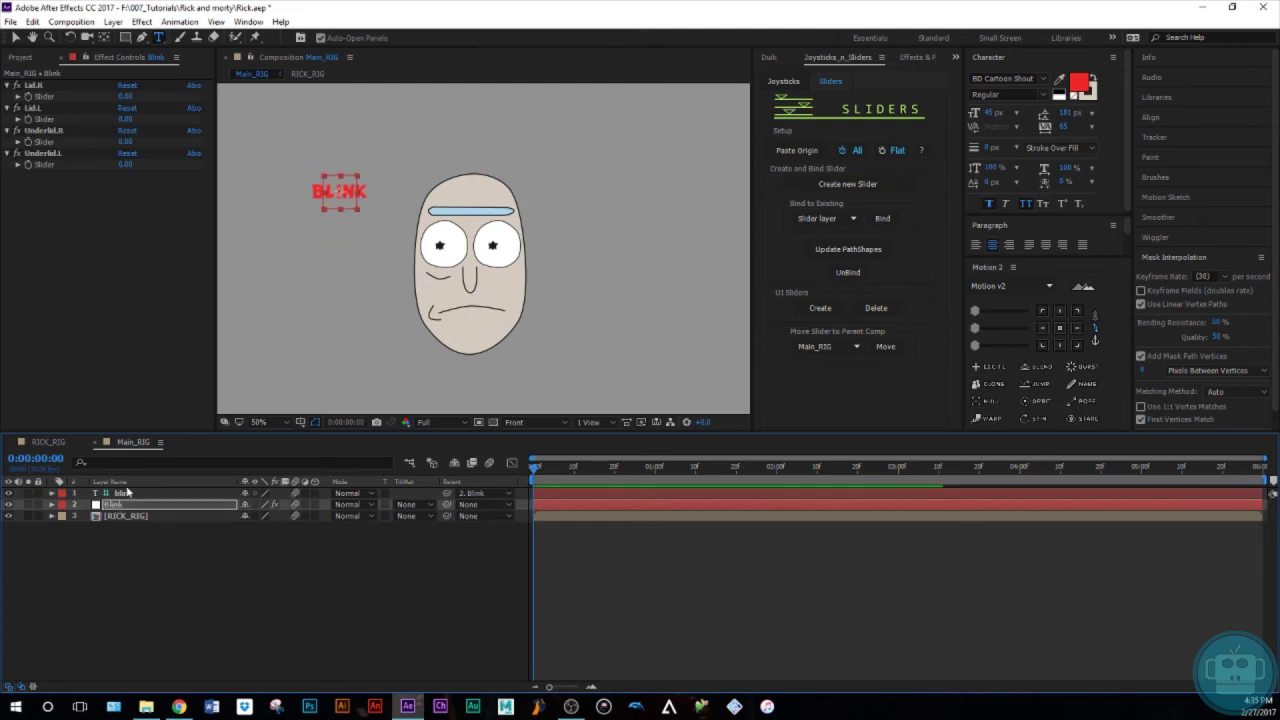
# Step: Check the blink text layer's guide layer setting and its parent link to the Blink null
pyautogui.click(130, 496)
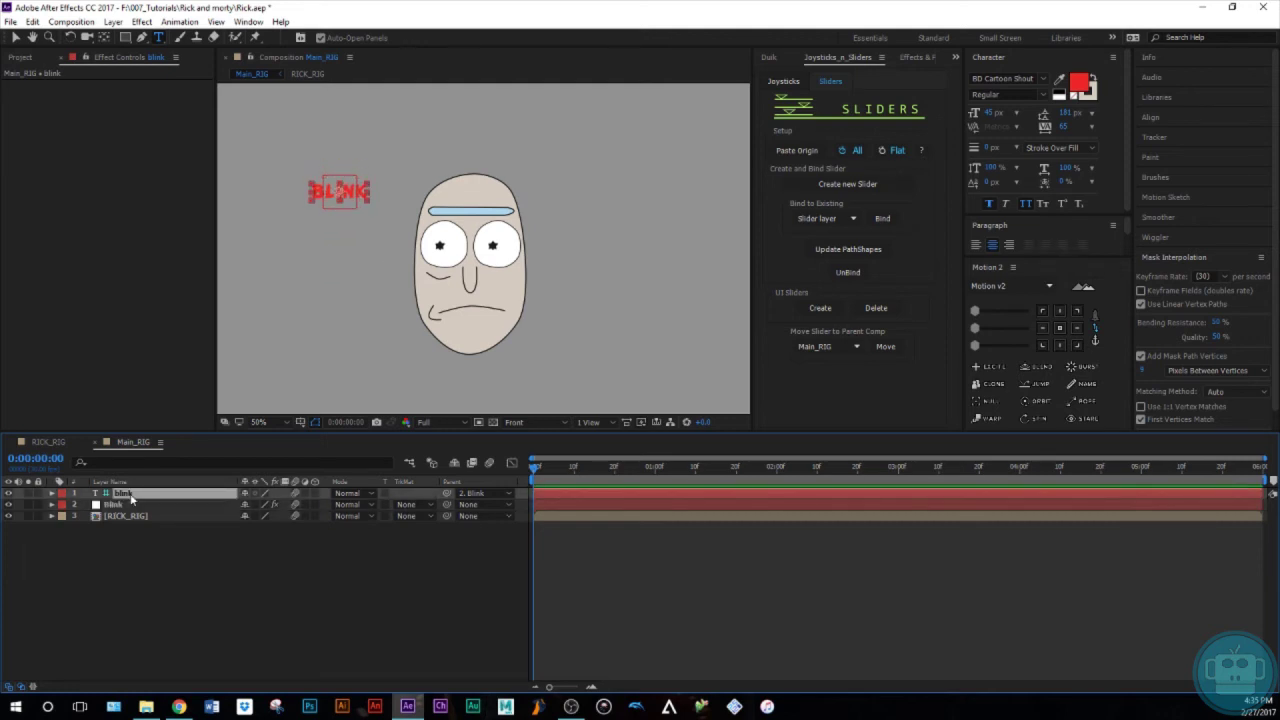
pyautogui.rightClick(131, 497)
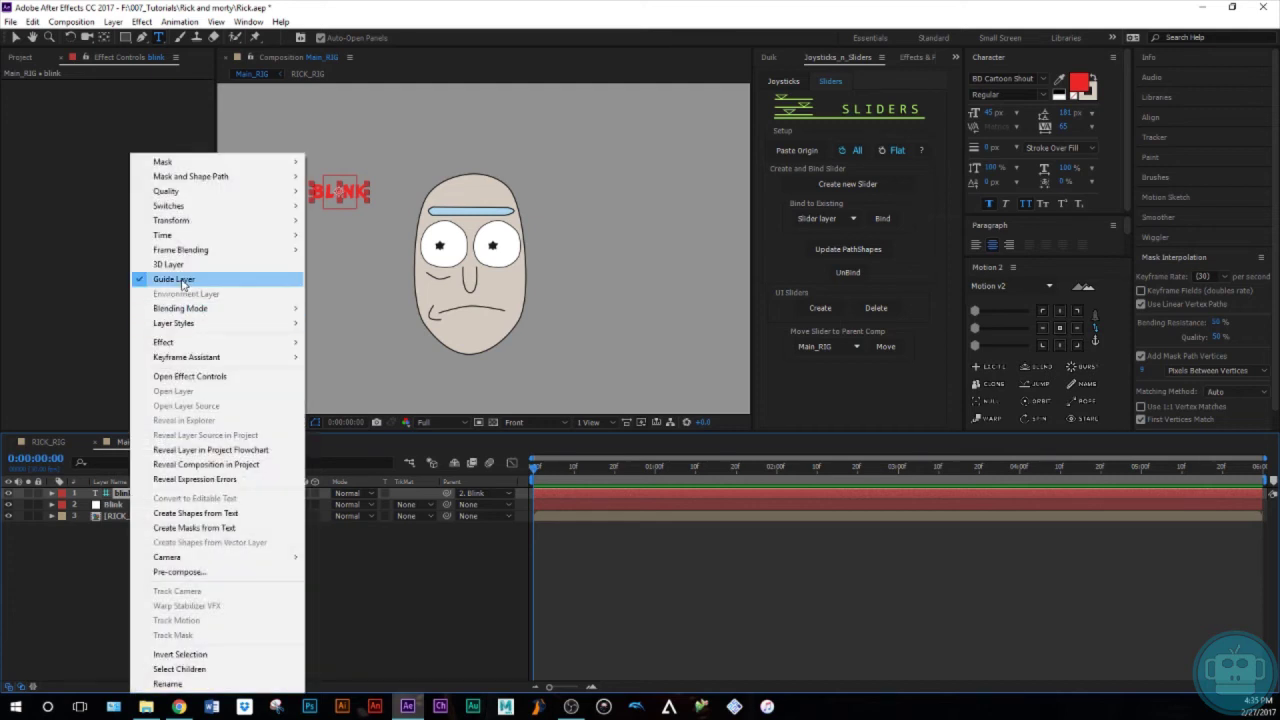
pyautogui.click(51, 583)
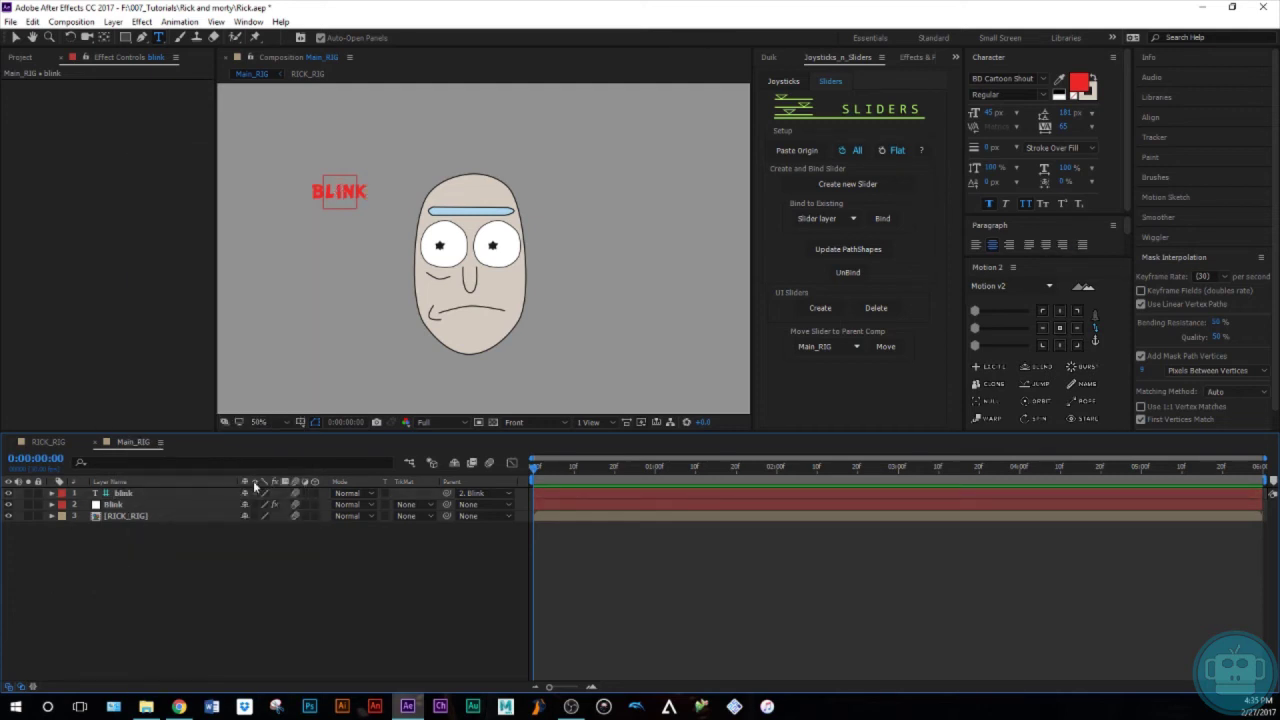
pyautogui.click(131, 495)
pyautogui.moveTo(449, 494); pyautogui.dragTo(449, 512)
# Step: Select all four lid effects of the repositioned Blink null and test their sliders together, bringing the lids back to open
pyautogui.click(120, 506)
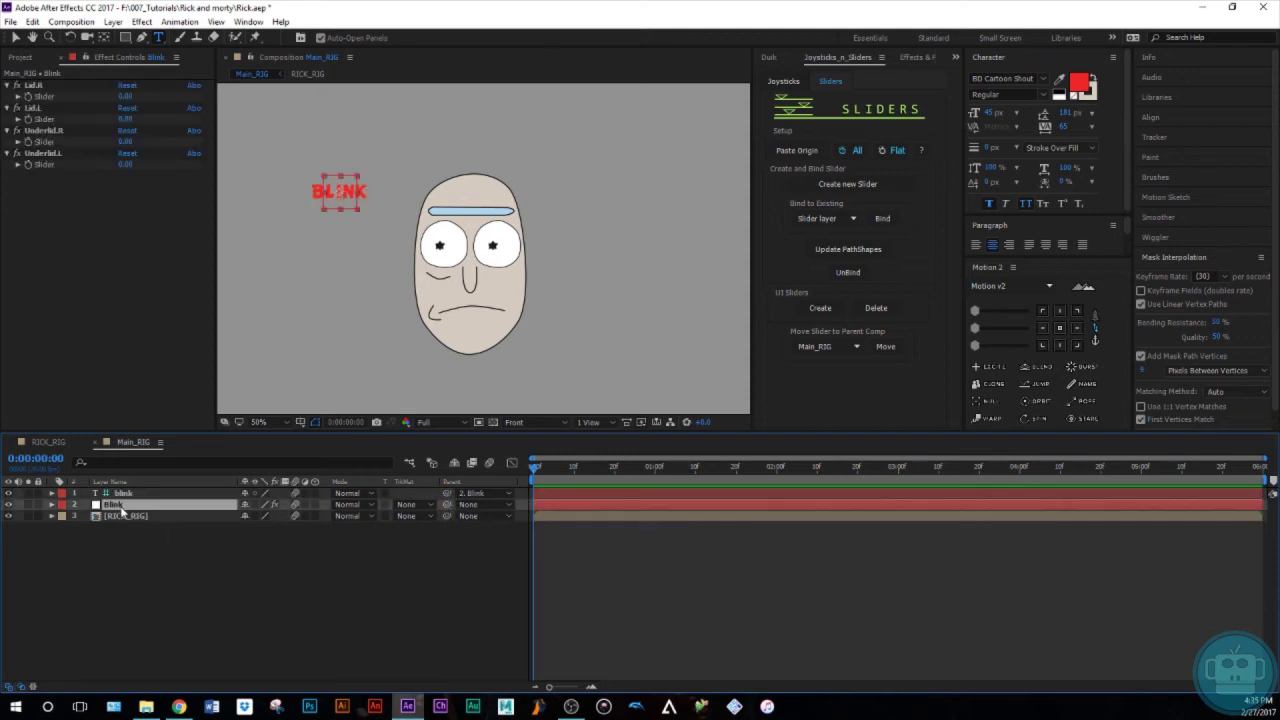
pyautogui.click(36, 87)
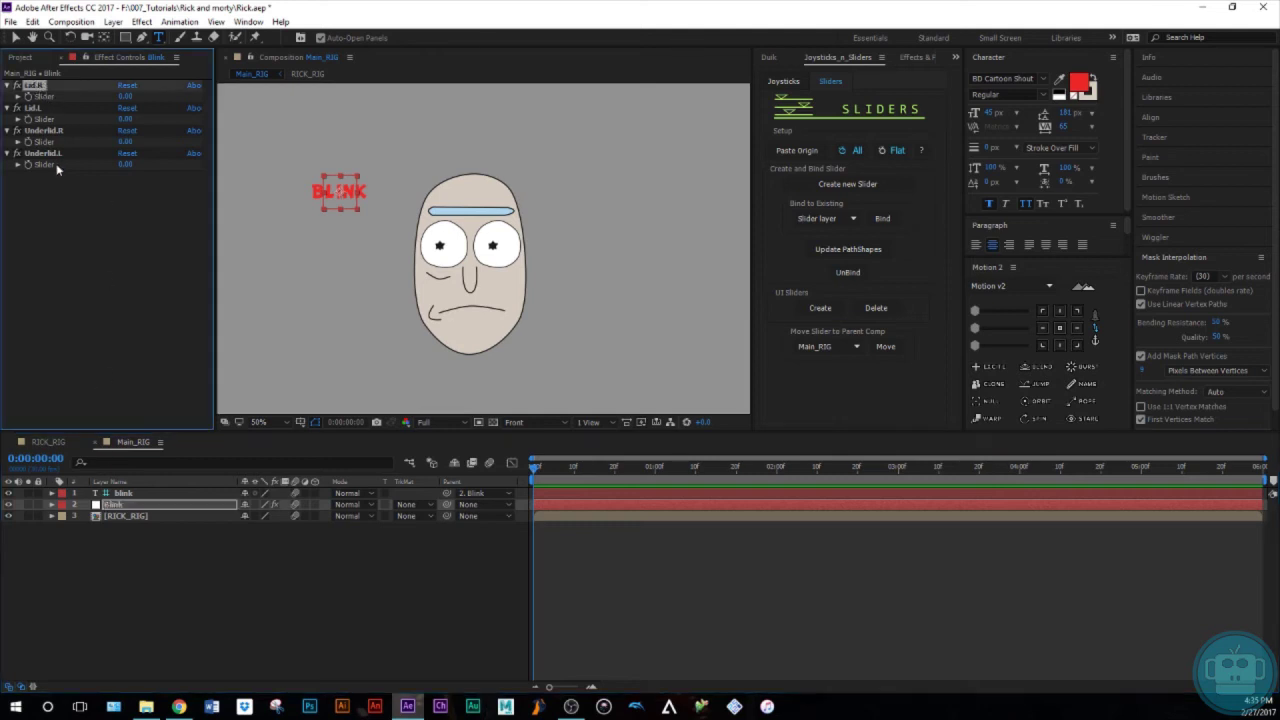
pyautogui.keyDown('shift'); pyautogui.click(51, 155); pyautogui.keyUp('shift')
pyautogui.moveTo(122, 166); pyautogui.dragTo(134, 162)
pyautogui.click(133, 156)
pyautogui.click(103, 562)
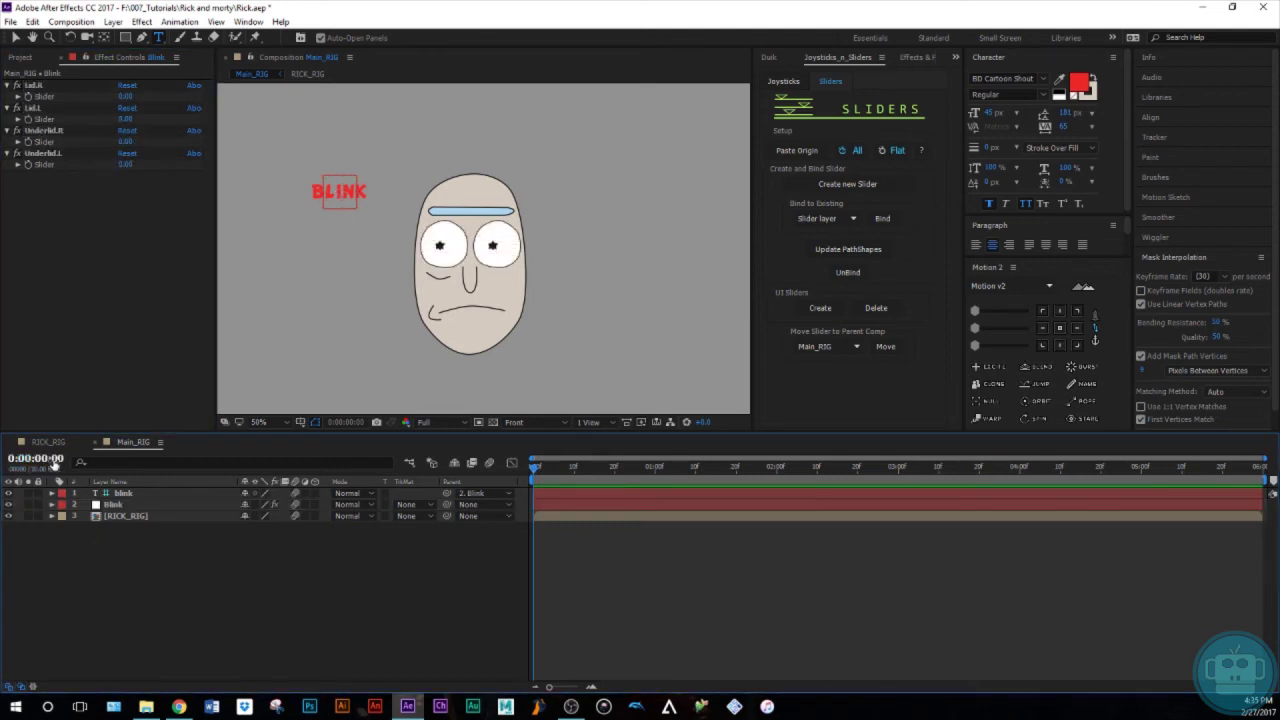
# Step: Add Position keyframes at frame 0 to the pupil.L and pupil.R layers in RICK_RIG
pyautogui.click(52, 442)
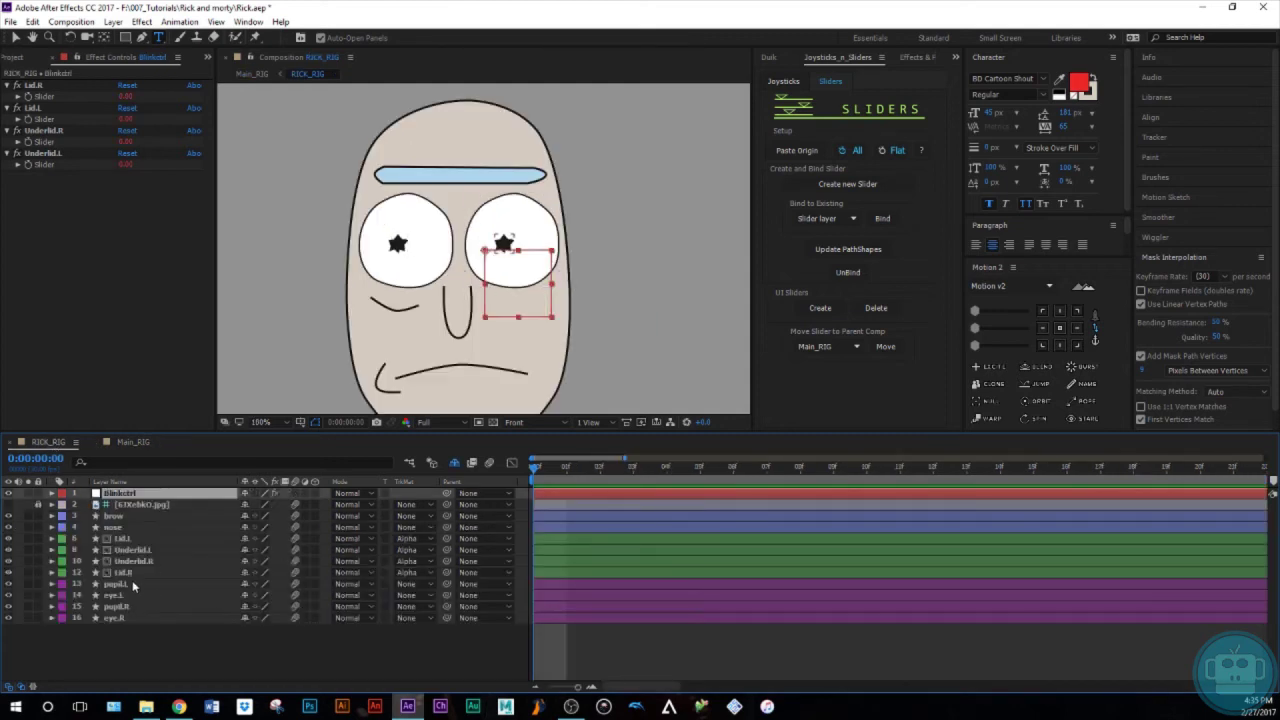
pyautogui.click(131, 585)
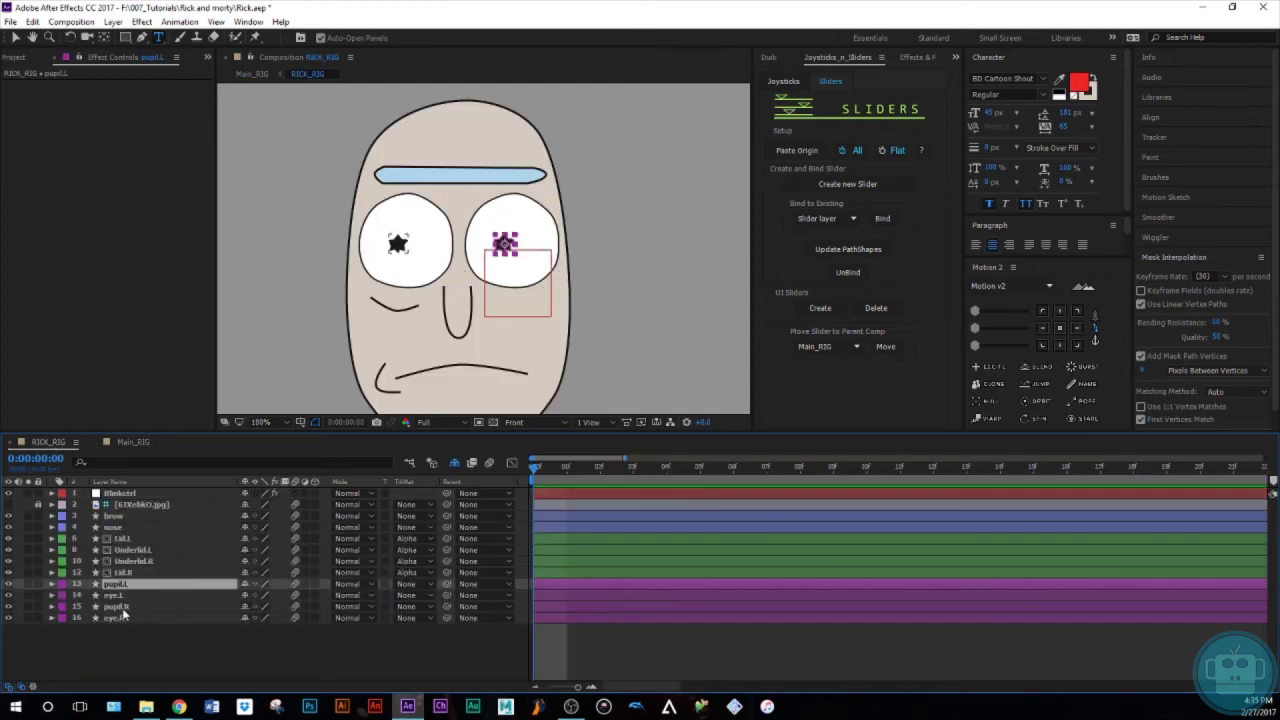
pyautogui.keyDown('ctrl'); pyautogui.click(118, 607); pyautogui.keyUp('ctrl')
pyautogui.press('p')
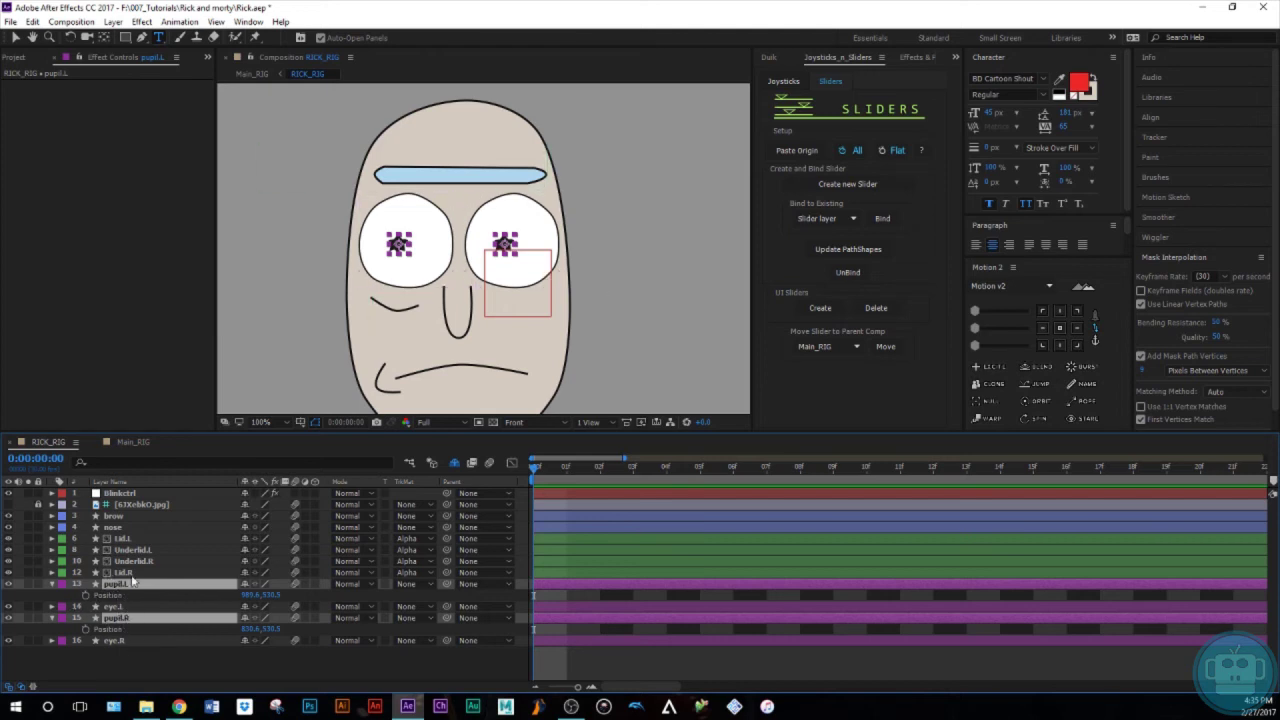
pyautogui.click(86, 596)
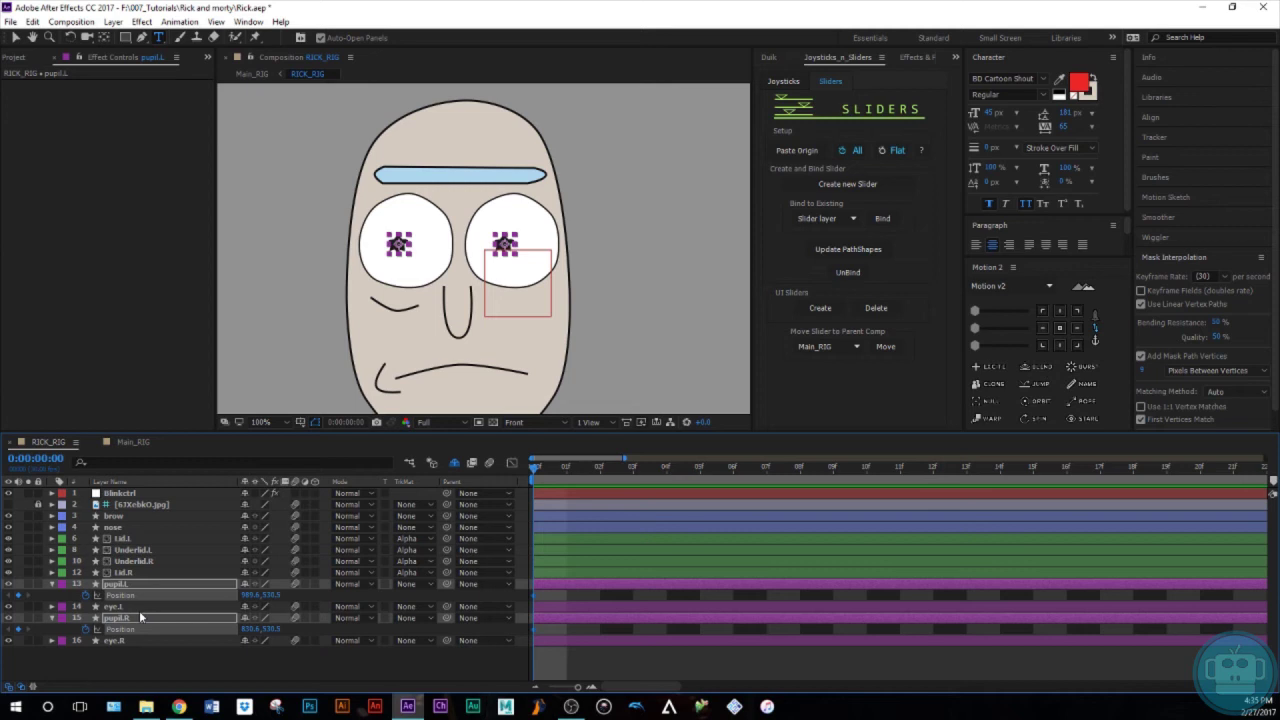
# Step: At frame 1, move both pupils horizontally to the right edges of their eyes, keyframing the new positions
pyautogui.press('pagedown')
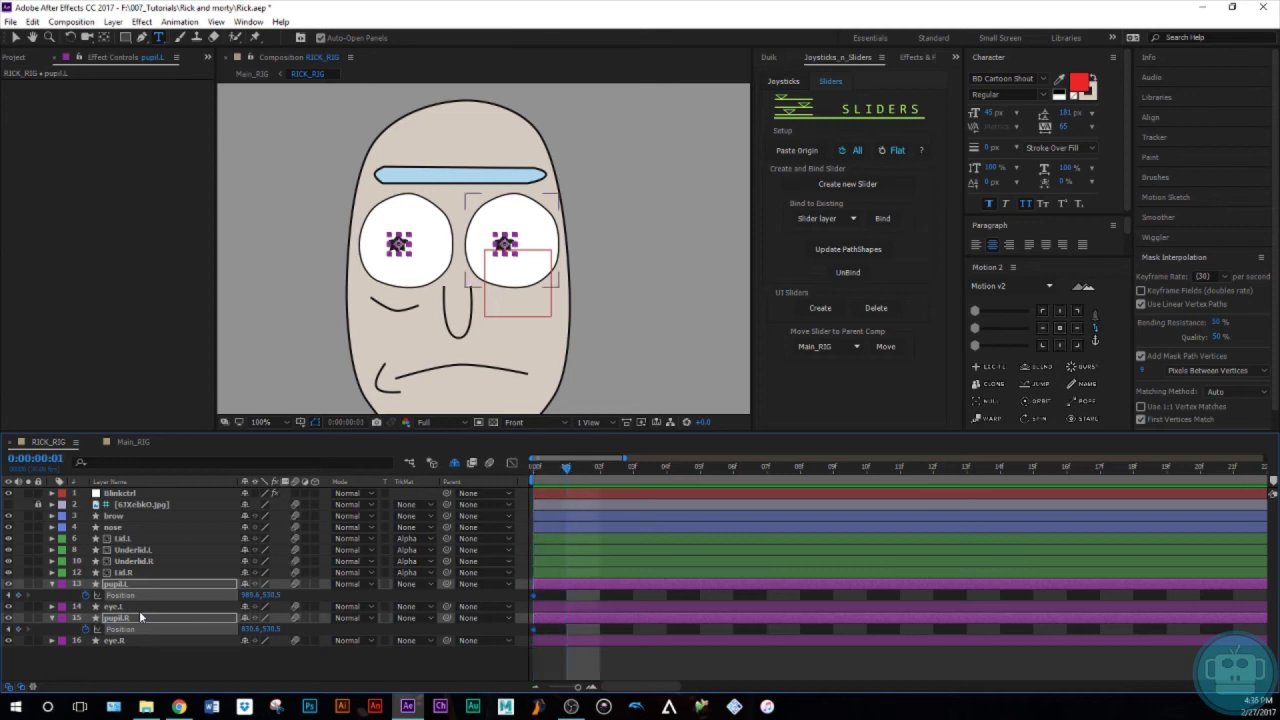
pyautogui.hotkey('shift', 'Right')
pyautogui.hotkey('shift', 'Right')
pyautogui.hotkey('shift', 'Right')
pyautogui.hotkey('shift', 'Right')
pyautogui.hotkey('shift', 'Right')
pyautogui.hotkey('shift', 'Right')
pyautogui.hotkey('shift', 'Right')
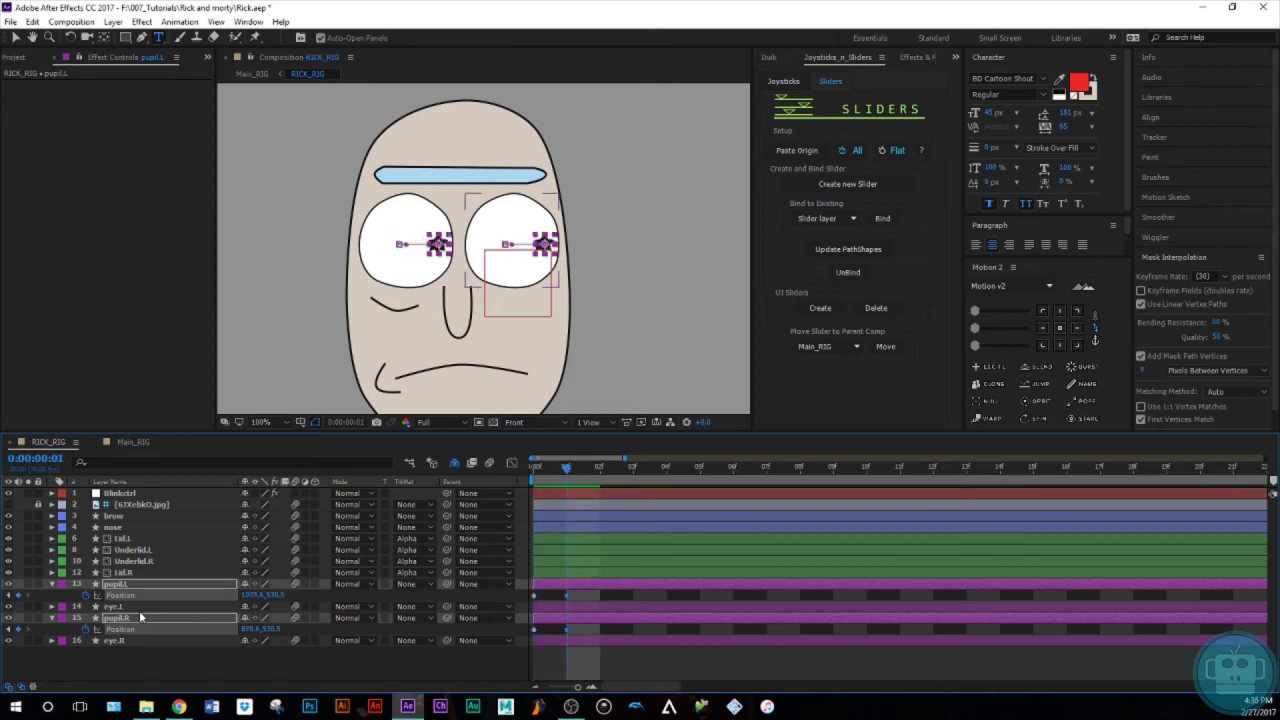
pyautogui.press('Right')
pyautogui.press('Right')
pyautogui.press('Right')
pyautogui.press('Right')
pyautogui.press('Right')
pyautogui.press('Right')
pyautogui.press('Right')
pyautogui.press('Right')
pyautogui.press('Right')
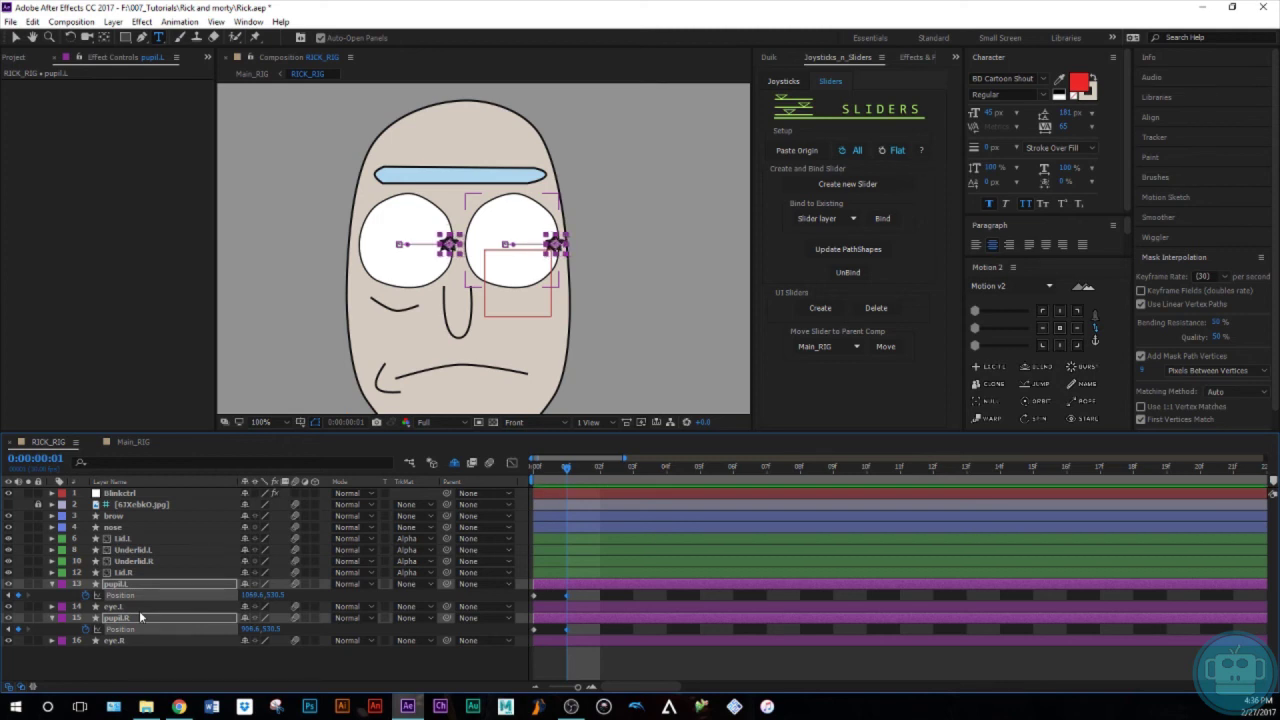
# Step: At frame 2, paste the origin for pupil.L and pupil.R and shift both 50 px to the left edges of their eyes
pyautogui.click(565, 660)
pyautogui.click(585, 614)
pyautogui.keyDown('ctrl'); pyautogui.click(584, 584); pyautogui.keyUp('ctrl')
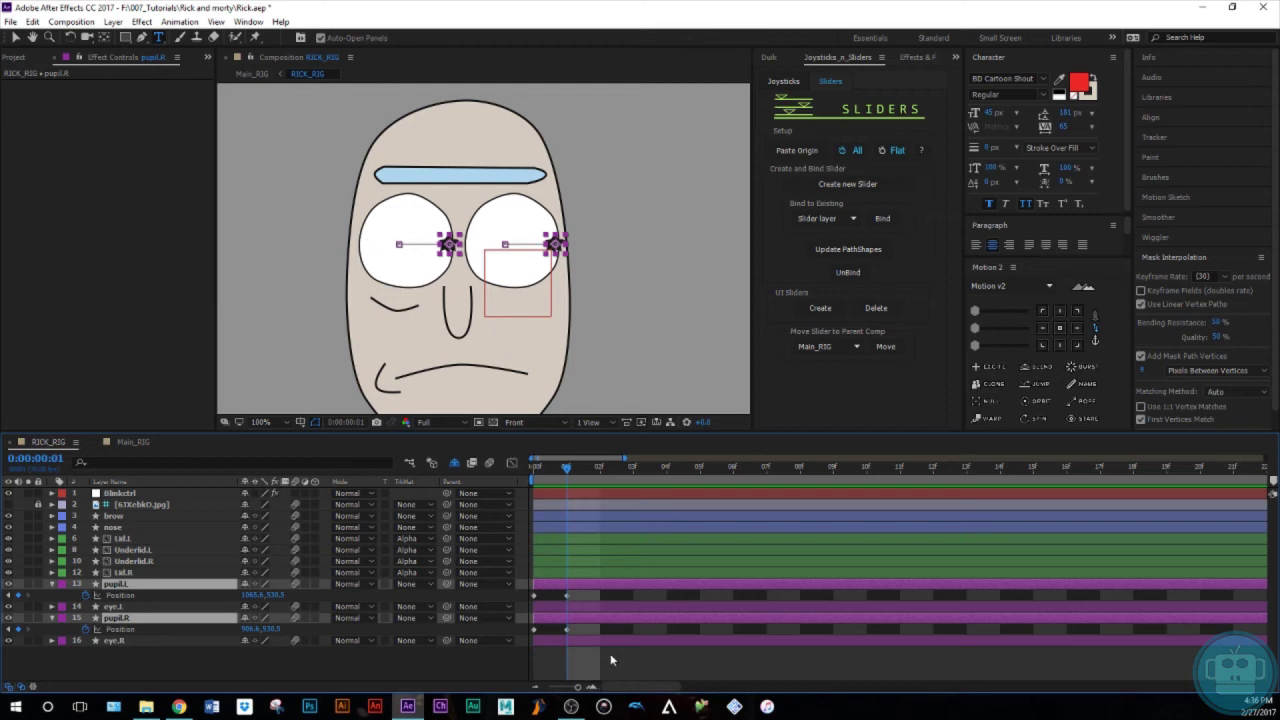
pyautogui.press('pagedown')
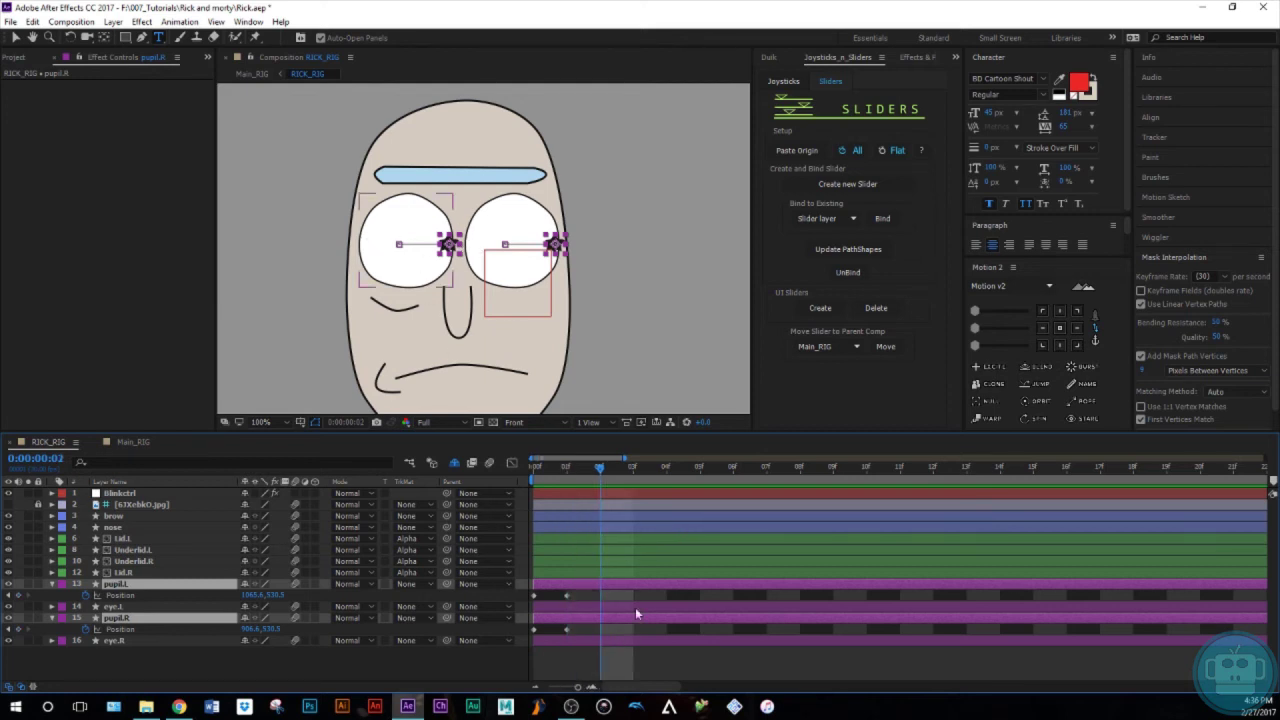
pyautogui.click(810, 151)
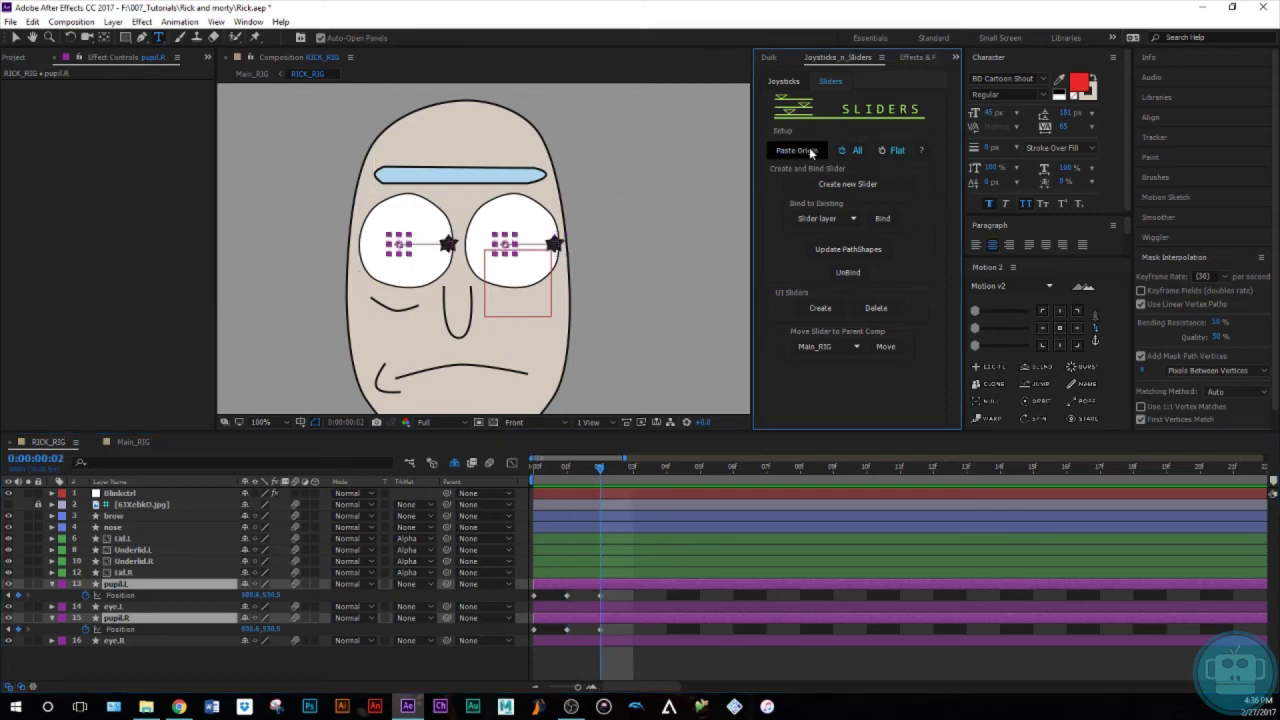
pyautogui.click(792, 86)
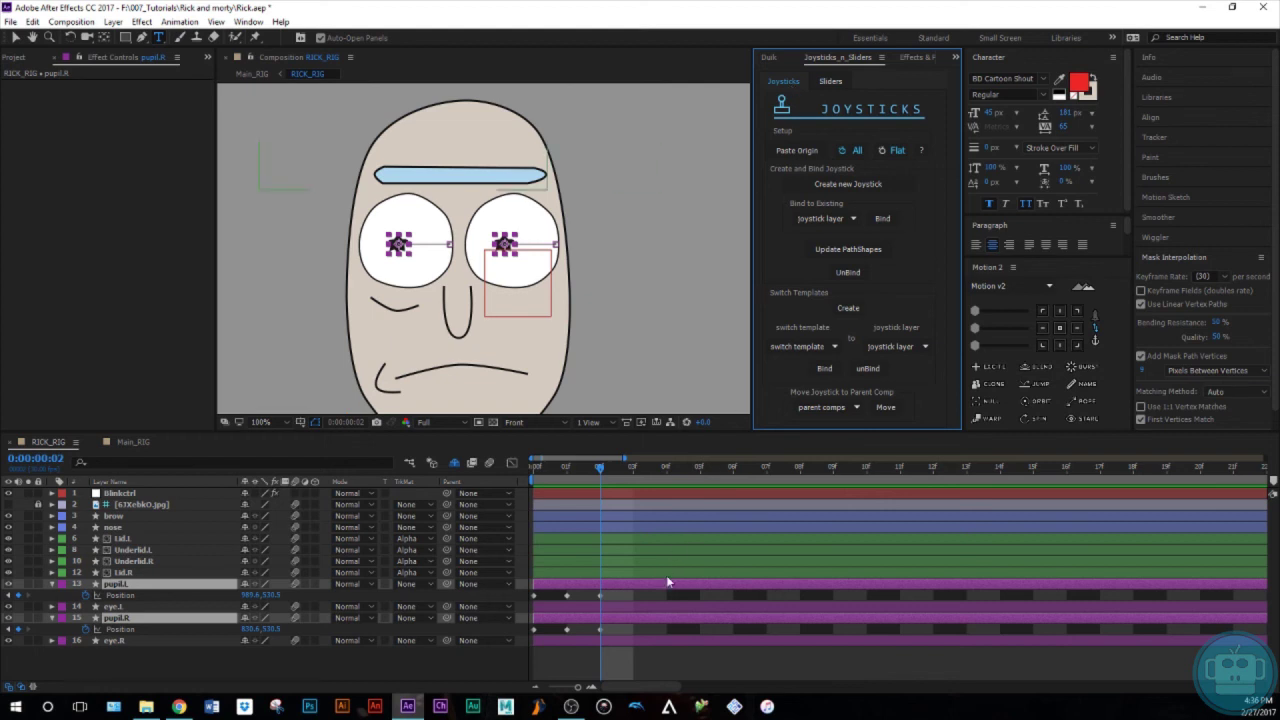
pyautogui.hotkey('shift', 'Left')
pyautogui.hotkey('shift', 'Left')
pyautogui.hotkey('shift', 'Left')
pyautogui.hotkey('shift', 'Left')
pyautogui.hotkey('shift', 'Left')
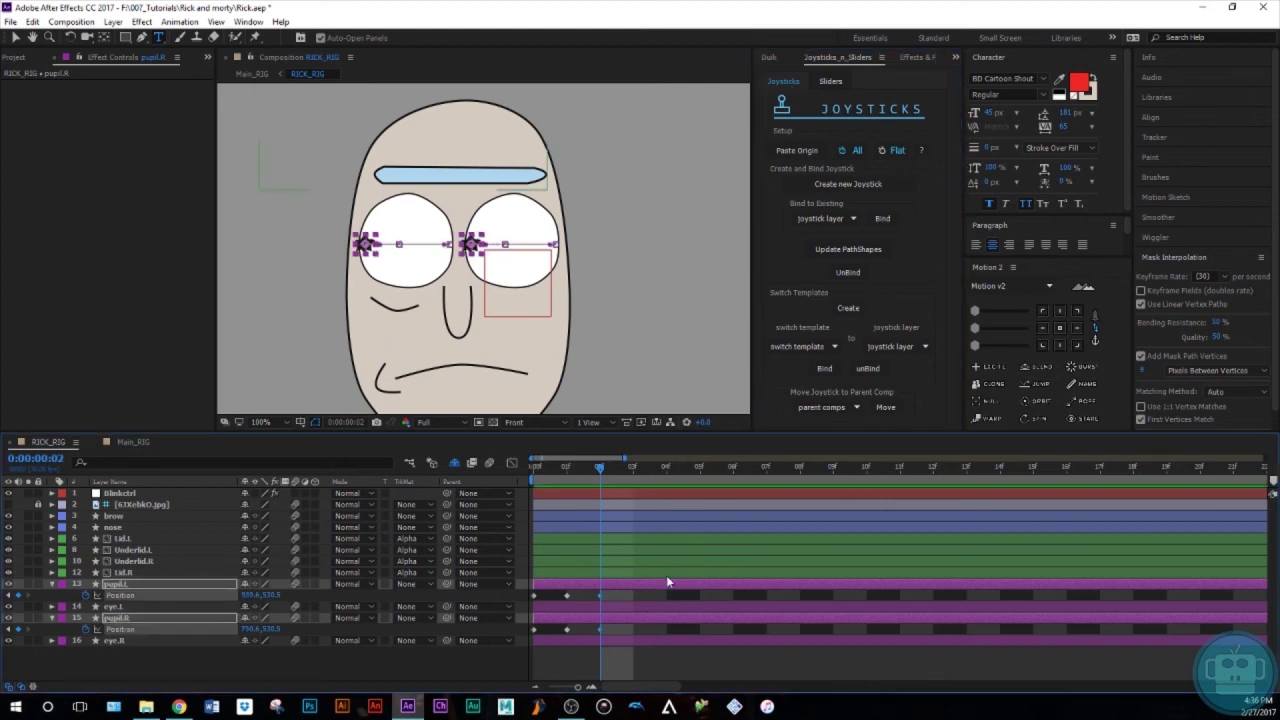
# Step: At frame 3, paste the origin for both pupils and raise them 70 px to the top edges of their eyes
pyautogui.press('pagedown')
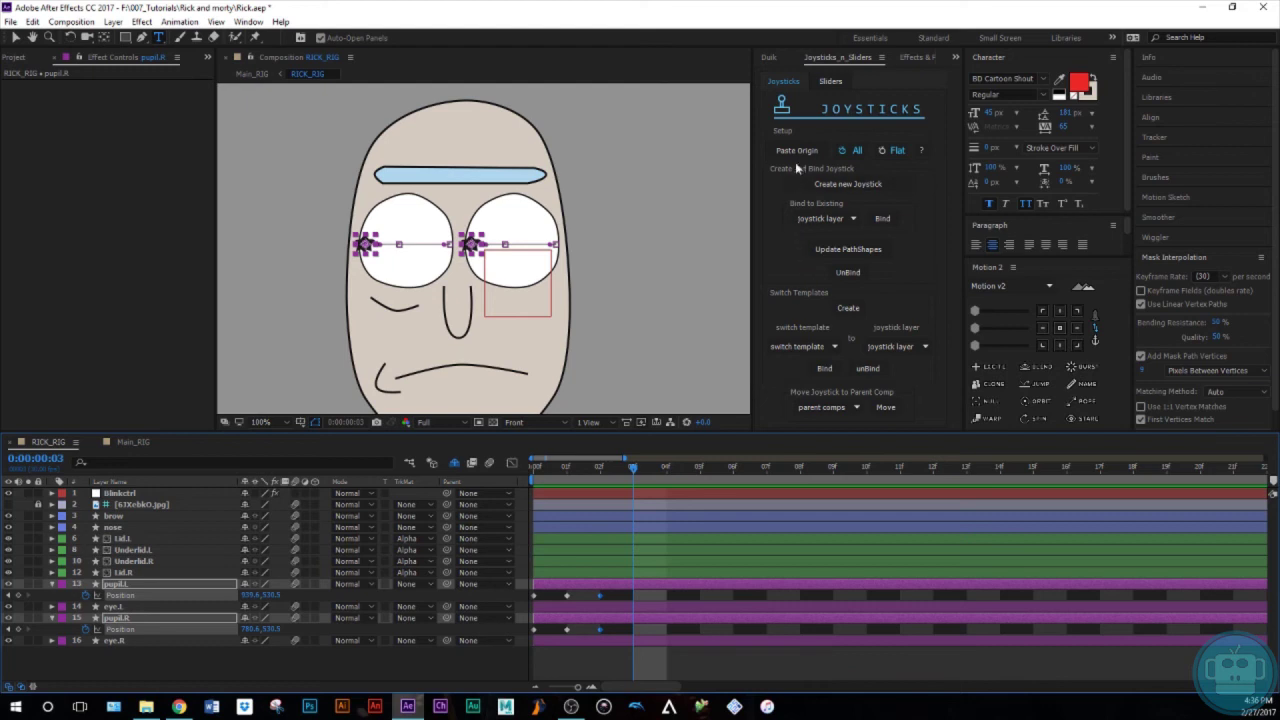
pyautogui.click(797, 151)
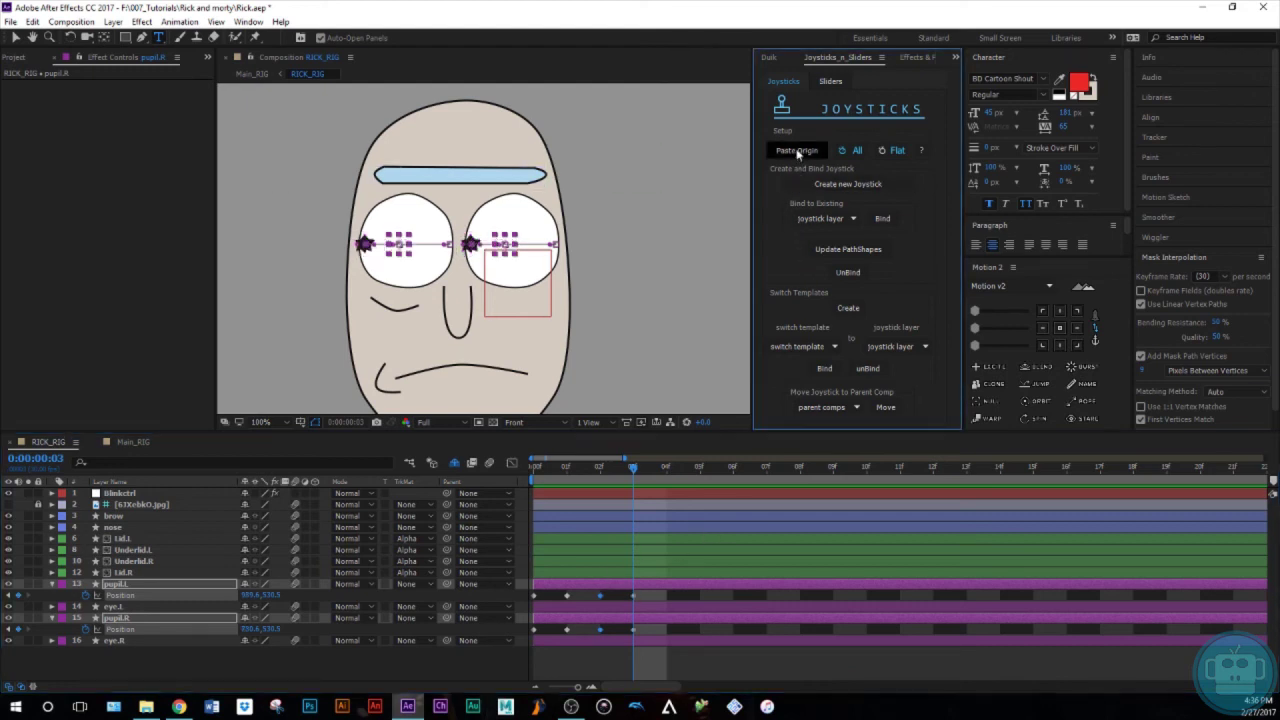
pyautogui.click(622, 576)
pyautogui.hotkey('shift', 'Up')
pyautogui.hotkey('shift', 'Up')
pyautogui.hotkey('shift', 'Up')
pyautogui.hotkey('shift', 'Up')
pyautogui.hotkey('shift', 'Up')
pyautogui.hotkey('shift', 'Up')
pyautogui.hotkey('shift', 'Up')
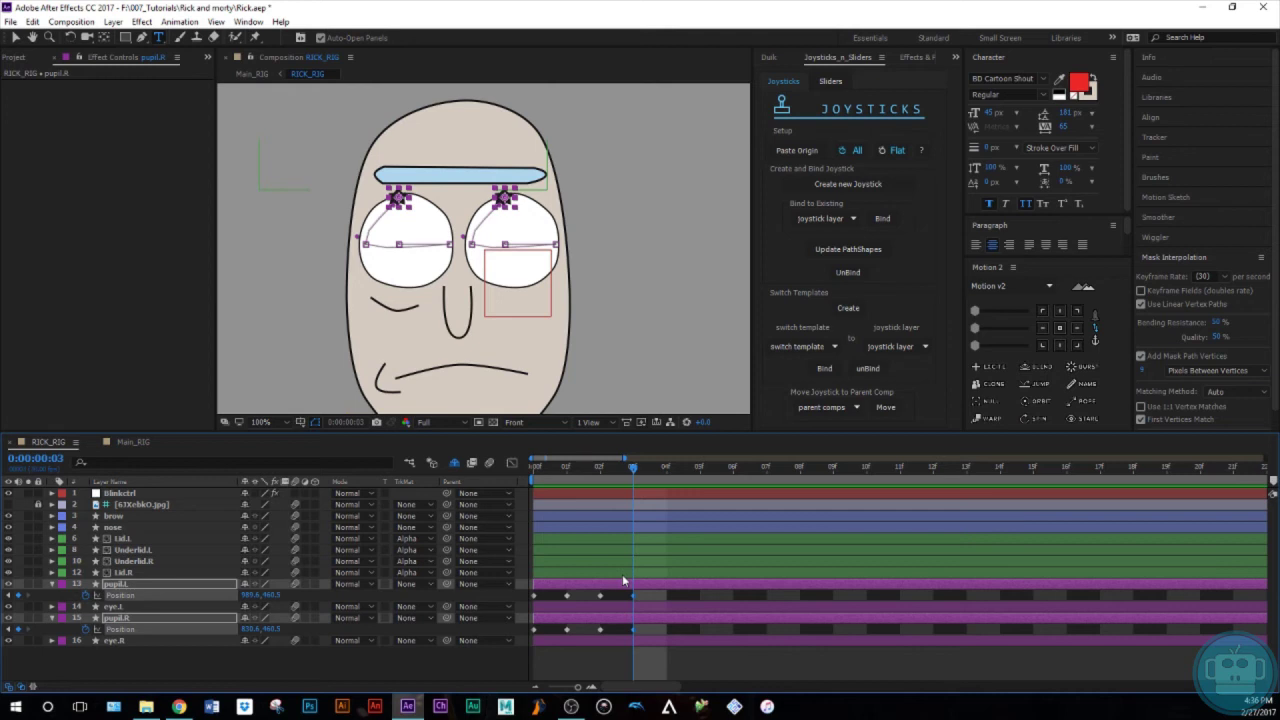
# Step: At frame 4, paste the origin for both pupils and lower them 60 px to the bottom edges of their eyes
pyautogui.press('pagedown')
pyautogui.click(797, 150)
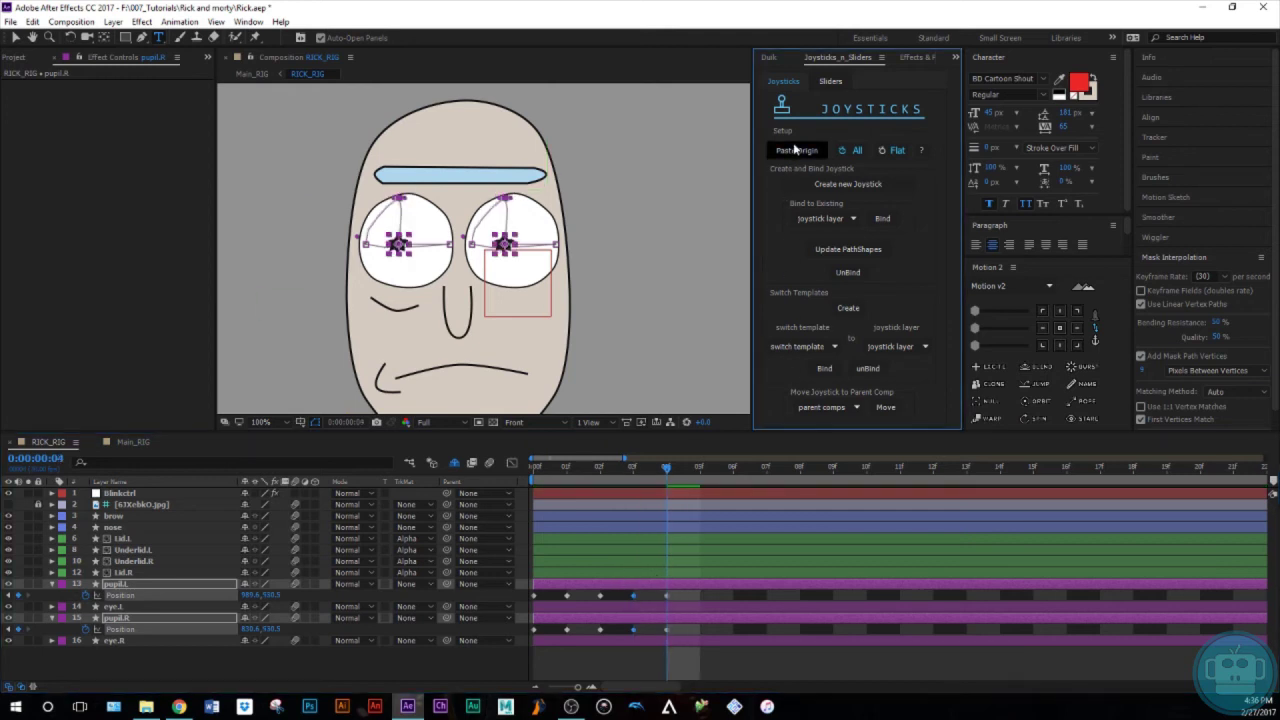
pyautogui.hotkey('shift', 'Down')
pyautogui.hotkey('shift', 'Down')
pyautogui.hotkey('shift', 'Down')
pyautogui.hotkey('shift', 'Down')
pyautogui.hotkey('shift', 'Down')
pyautogui.hotkey('shift', 'Down')
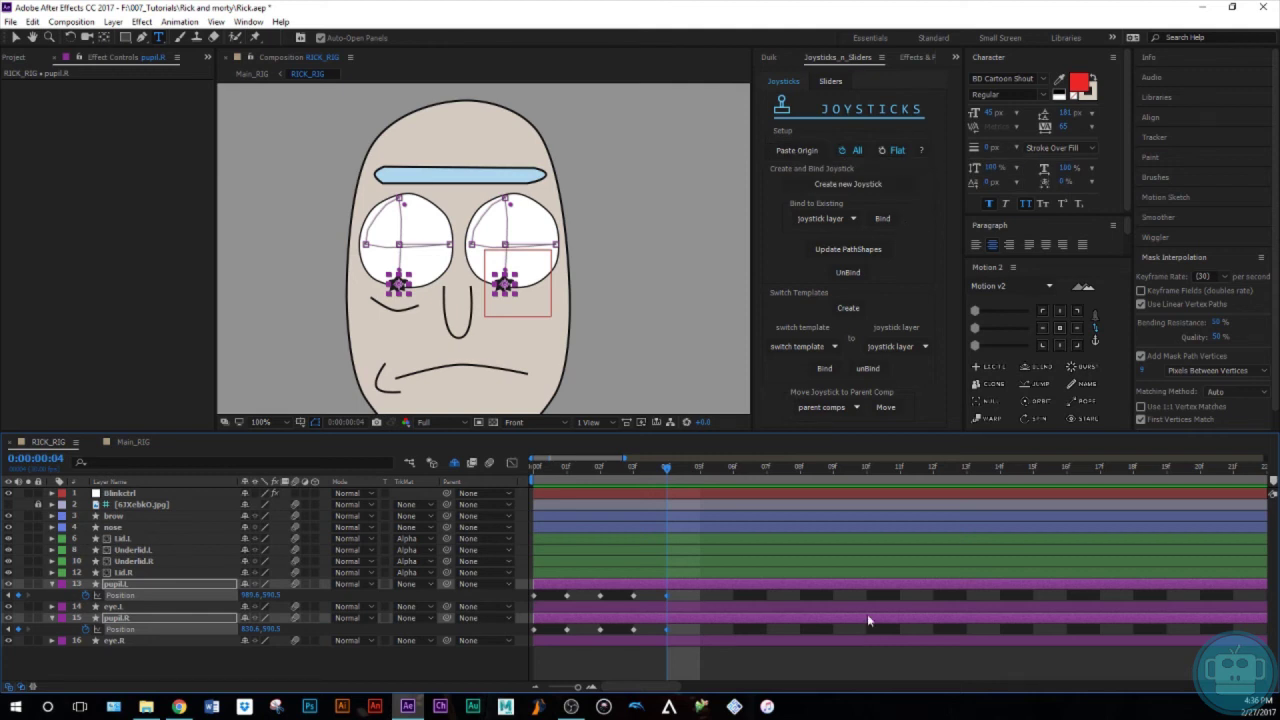
# Step: Step through frames 0 to 4 to check both pupils' keyframed extreme positions
pyautogui.press('pageup')
pyautogui.press('pageup')
pyautogui.press('pageup')
pyautogui.click(691, 657)
pyautogui.press('pageup')
pyautogui.press('pagedown')
pyautogui.press('pagedown')
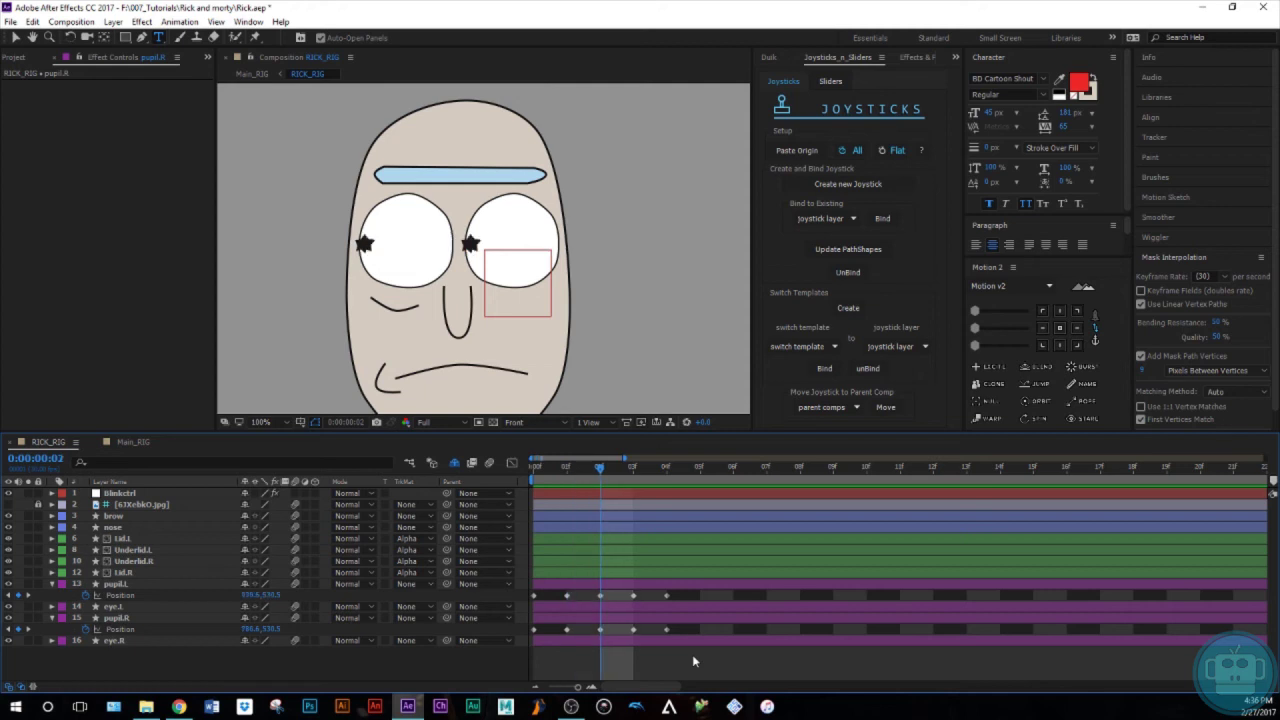
pyautogui.press('pagedown')
pyautogui.press('pagedown')
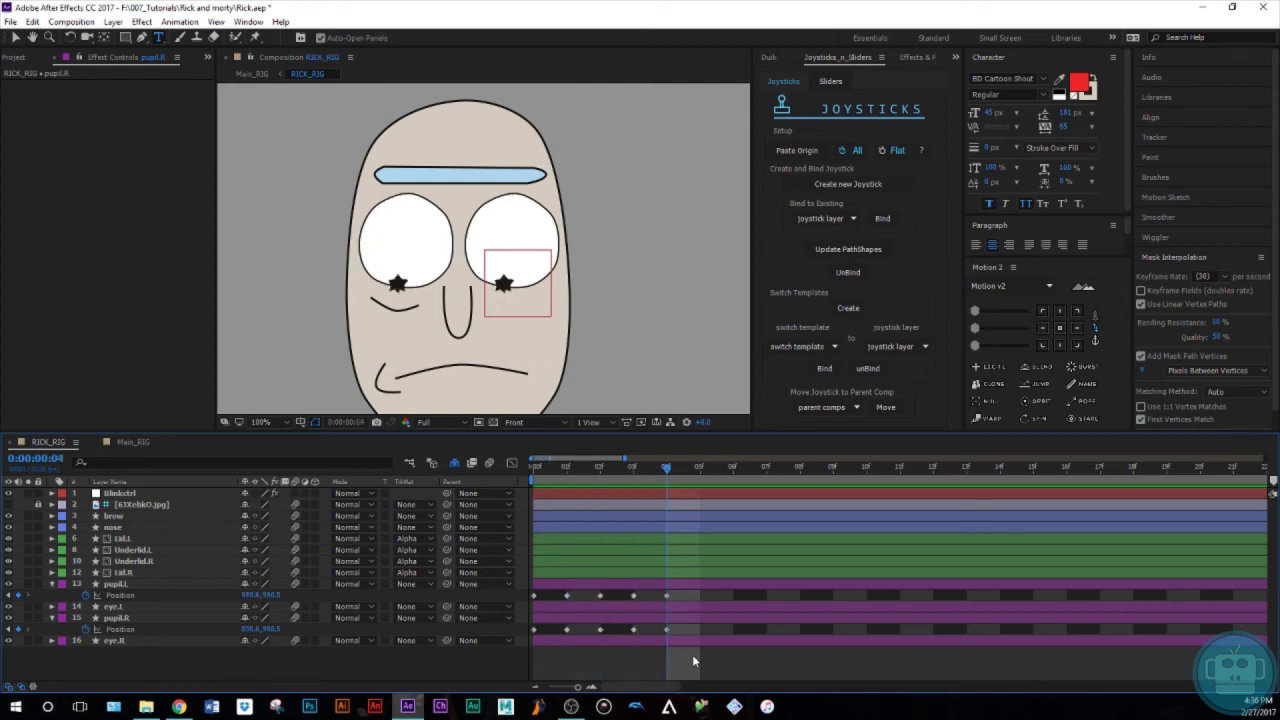
# Step: Create a new joystick named Eyectrl from the pupil.L and pupil.R layers
pyautogui.click(139, 618)
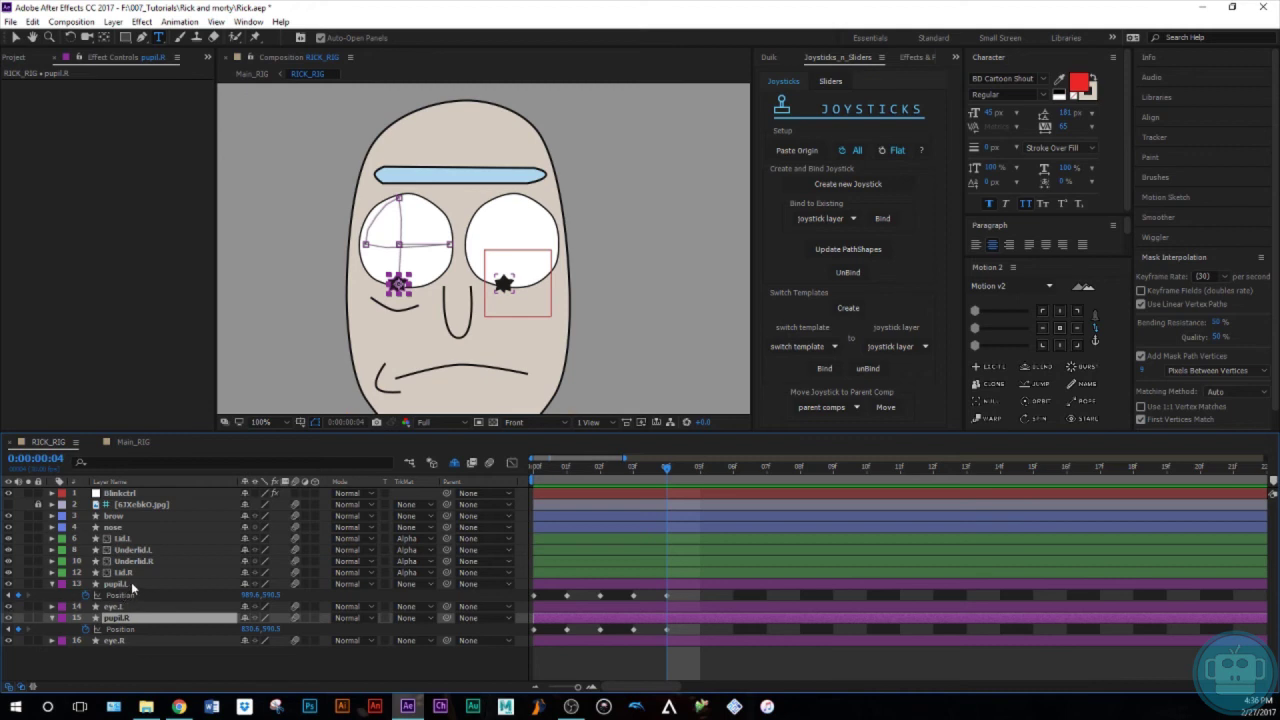
pyautogui.keyDown('ctrl'); pyautogui.click(131, 586); pyautogui.keyUp('ctrl')
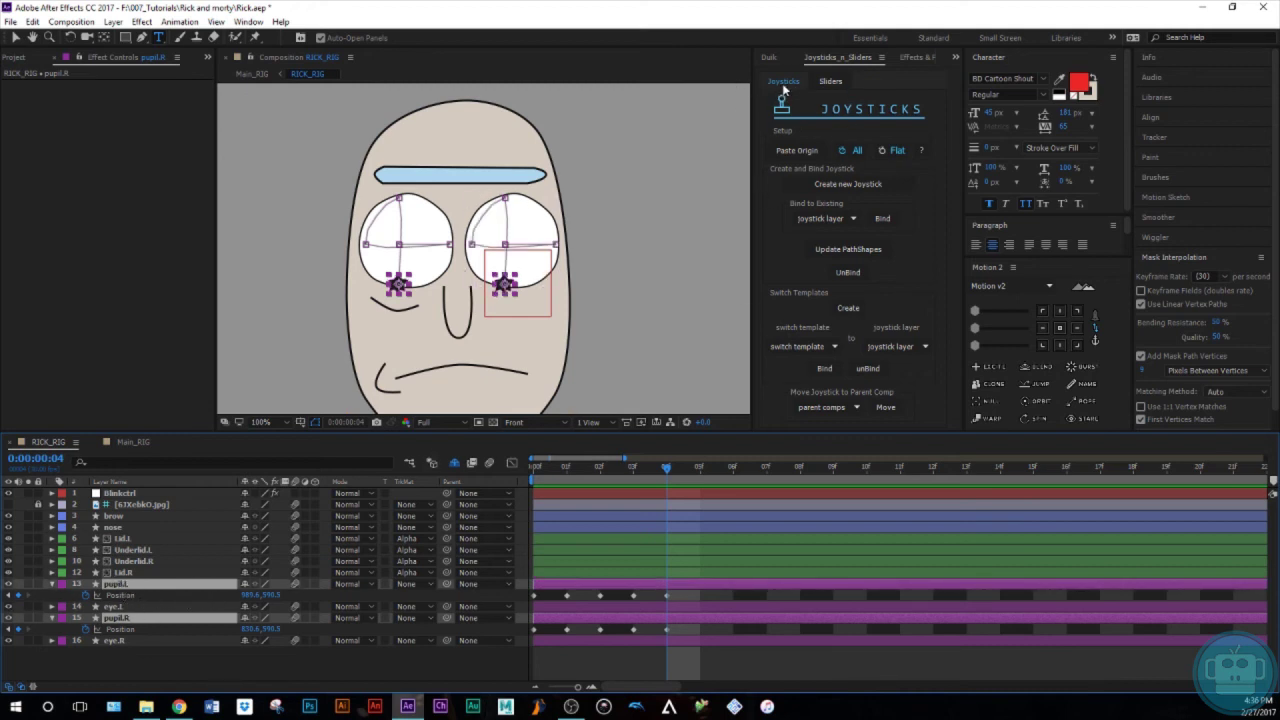
pyautogui.click(822, 187)
pyautogui.write('E')
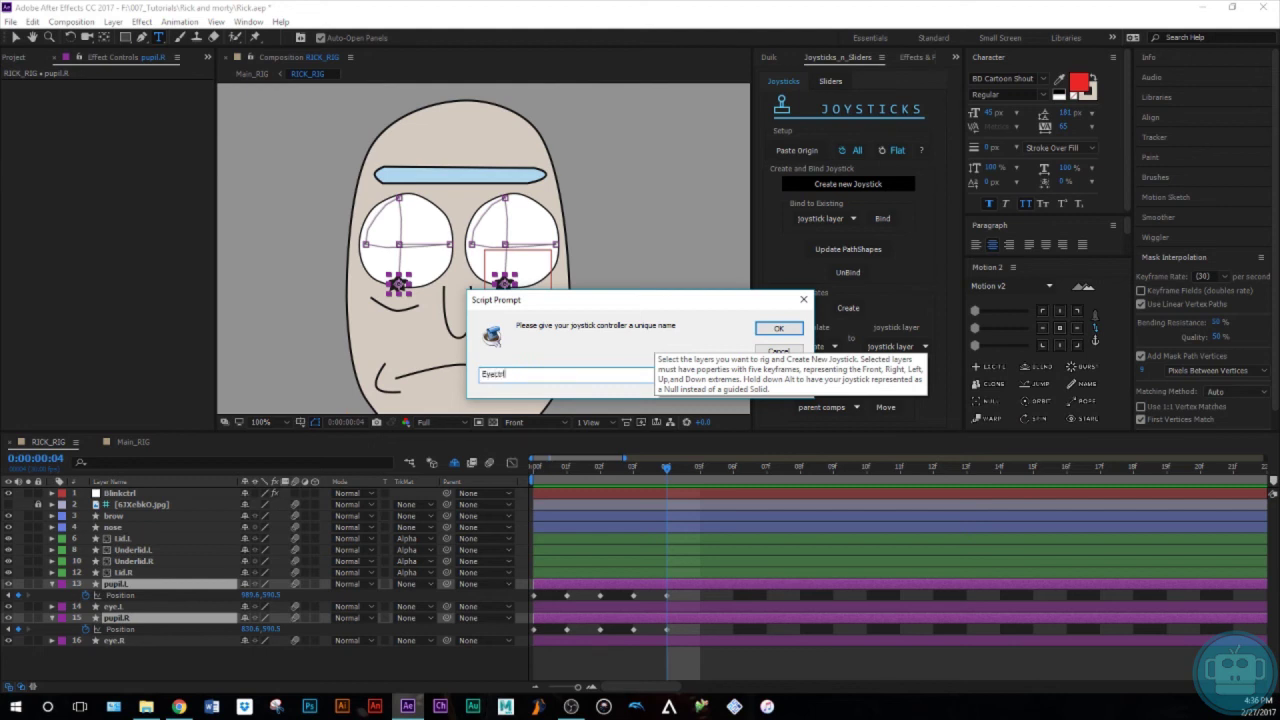
pyautogui.write('yectrl')
pyautogui.press('Return')
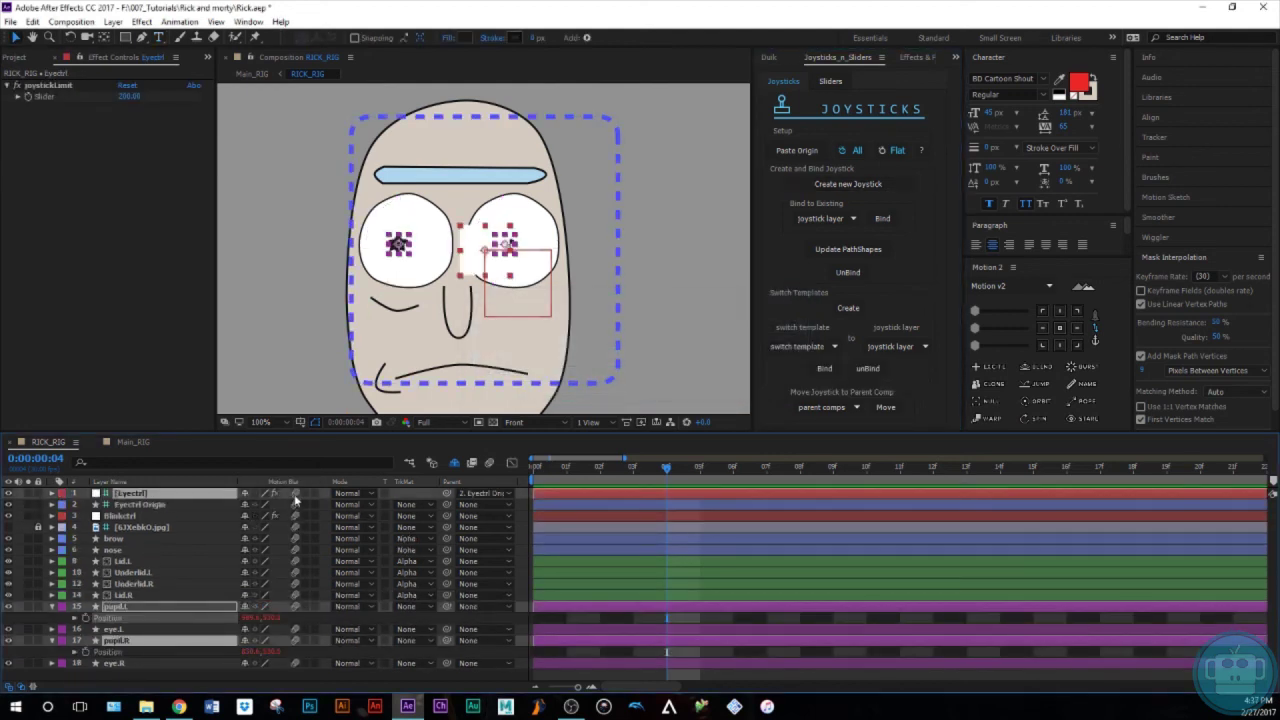
# Step: Shift Eyectrl Origin toward the left side of the face and move the Eyectrl joystick to the parent comp Main_RIG
pyautogui.click(125, 494)
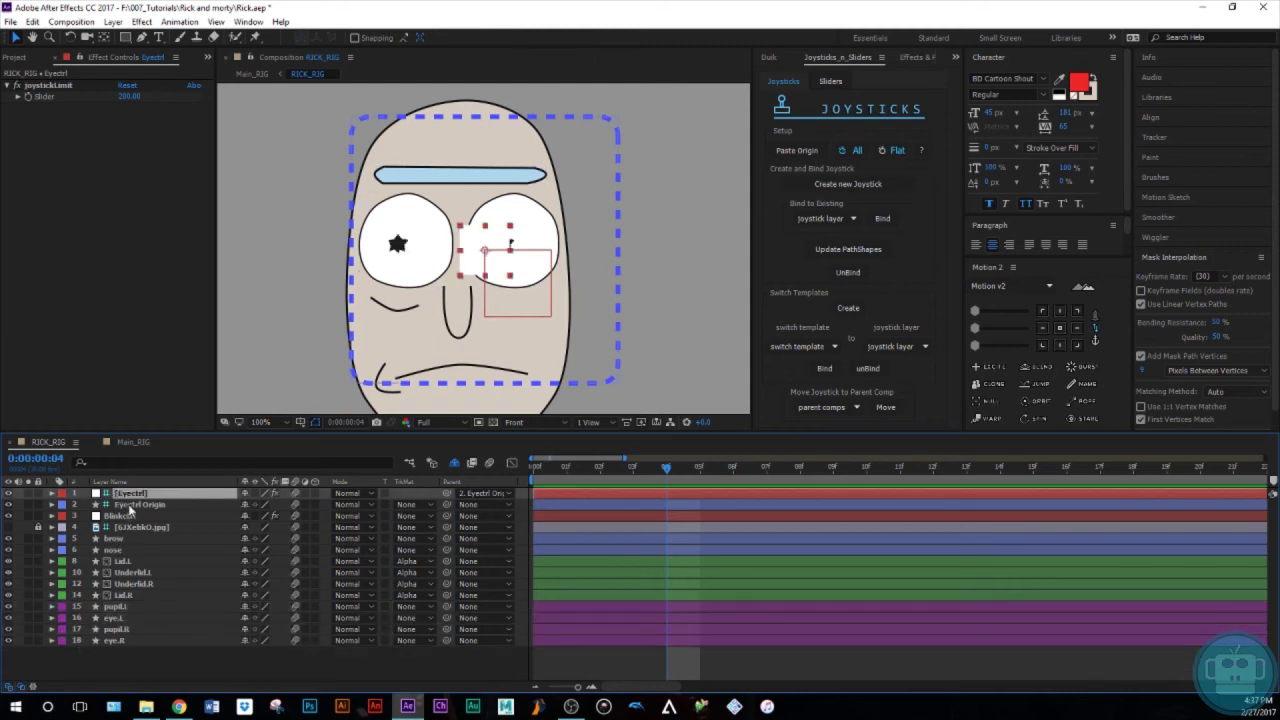
pyautogui.click(138, 505)
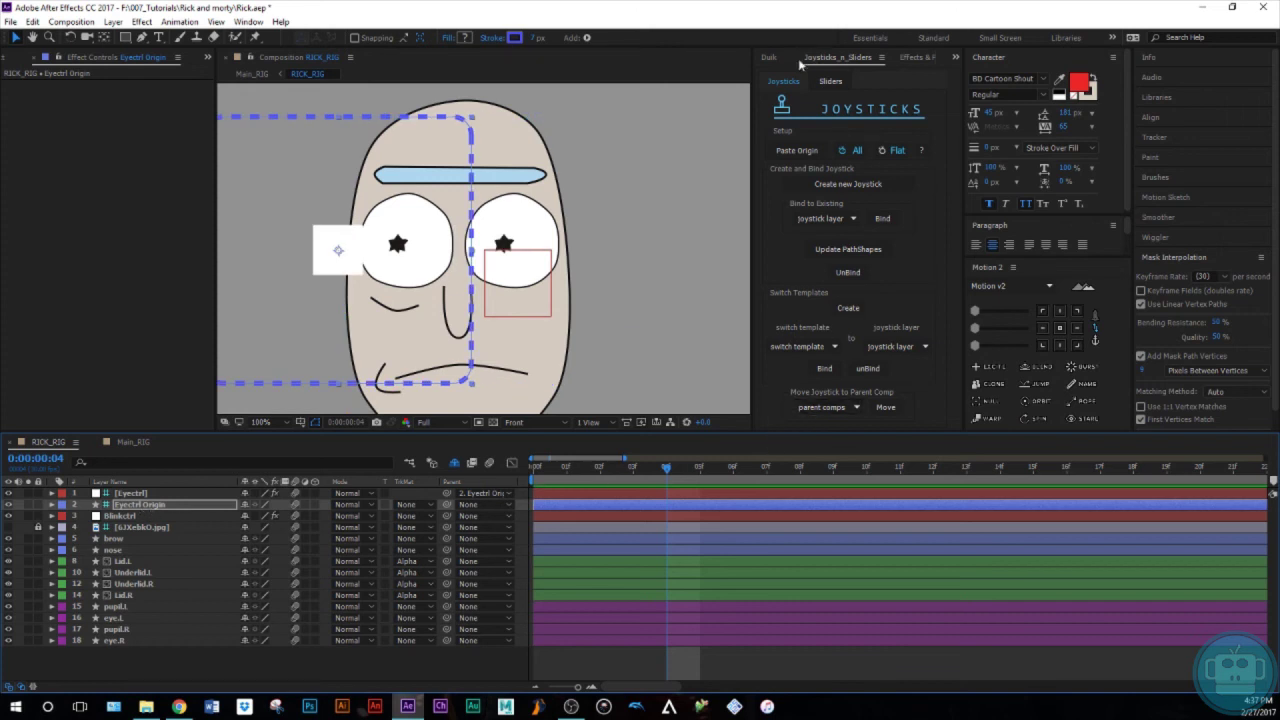
pyautogui.click(822, 408)
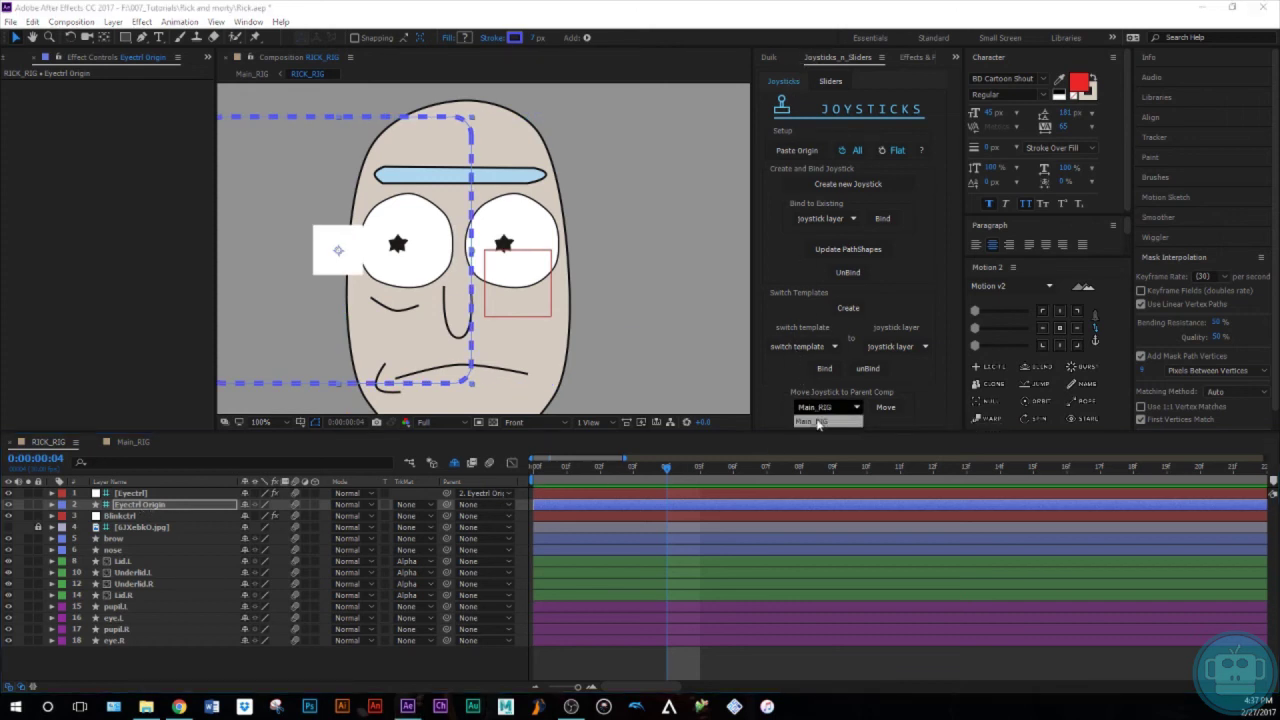
pyautogui.click(812, 422)
pyautogui.click(886, 407)
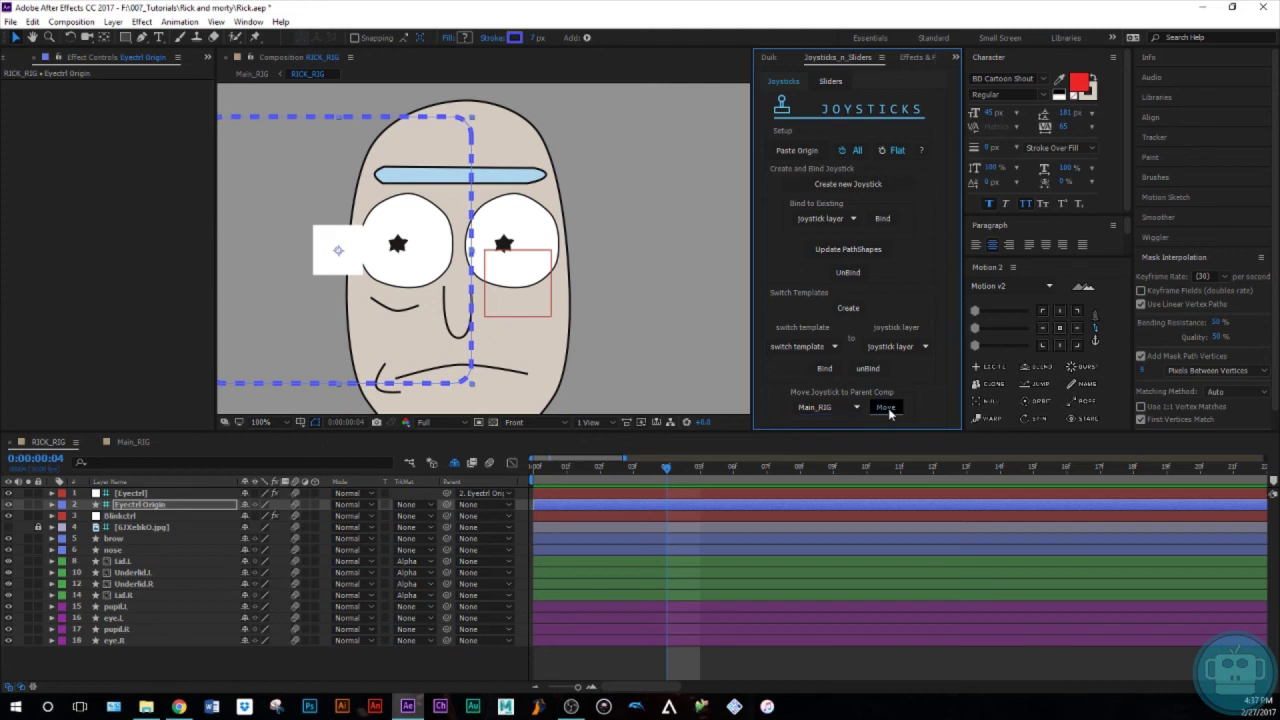
pyautogui.click(689, 406)
pyautogui.click(135, 494)
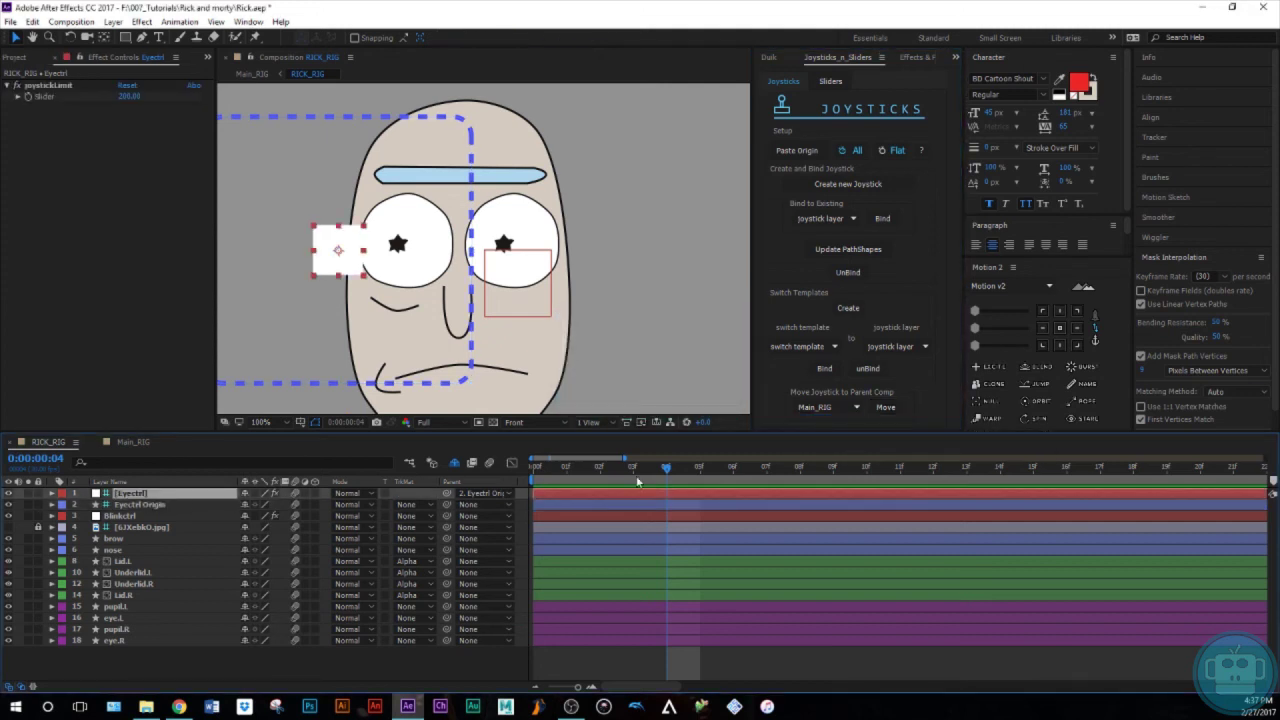
pyautogui.click(886, 407)
pyautogui.click(133, 441)
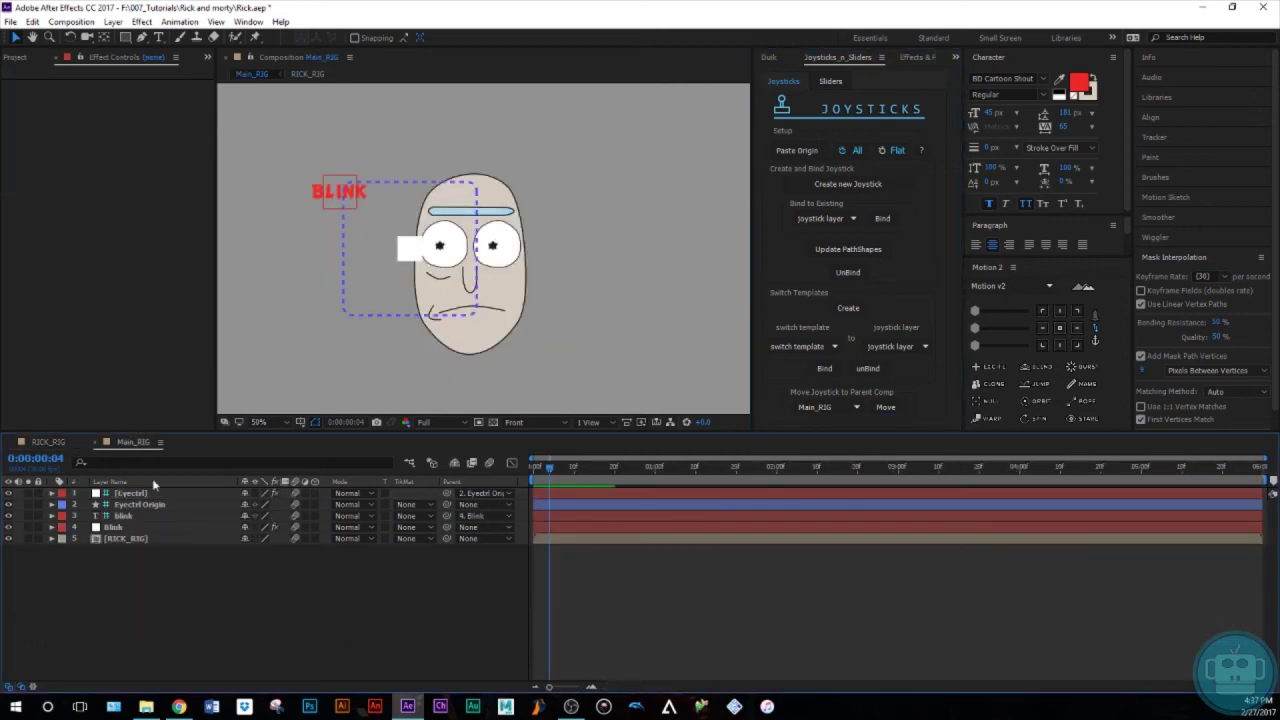
# Step: In Main_RIG, move Eyectrl Origin left of the head and below the BLINK label
pyautogui.click(137, 505)
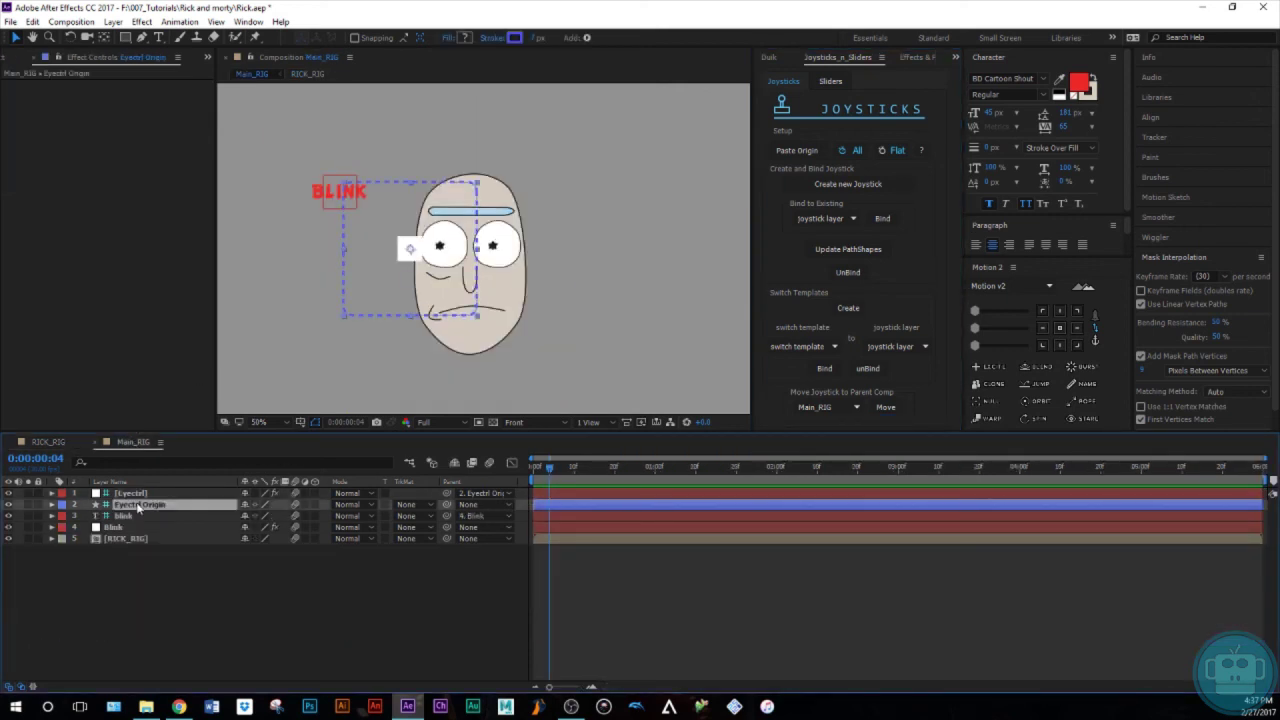
pyautogui.hotkey('shift', 'Left')
pyautogui.hotkey('shift', 'Left')
pyautogui.hotkey('shift', 'Left')
pyautogui.hotkey('shift', 'Left')
pyautogui.hotkey('shift', 'Left')
pyautogui.hotkey('shift', 'Left')
pyautogui.hotkey('shift', 'Left')
pyautogui.hotkey('shift', 'Left')
pyautogui.hotkey('shift', 'Left')
pyautogui.hotkey('shift', 'Left')
pyautogui.hotkey('shift', 'Left')
pyautogui.hotkey('shift', 'Left')
pyautogui.hotkey('shift', 'Left')
pyautogui.hotkey('shift', 'Left')
pyautogui.hotkey('shift', 'Left')
pyautogui.hotkey('shift', 'Left')
pyautogui.hotkey('shift', 'Down')
pyautogui.hotkey('shift', 'Down')
pyautogui.hotkey('shift', 'Down')
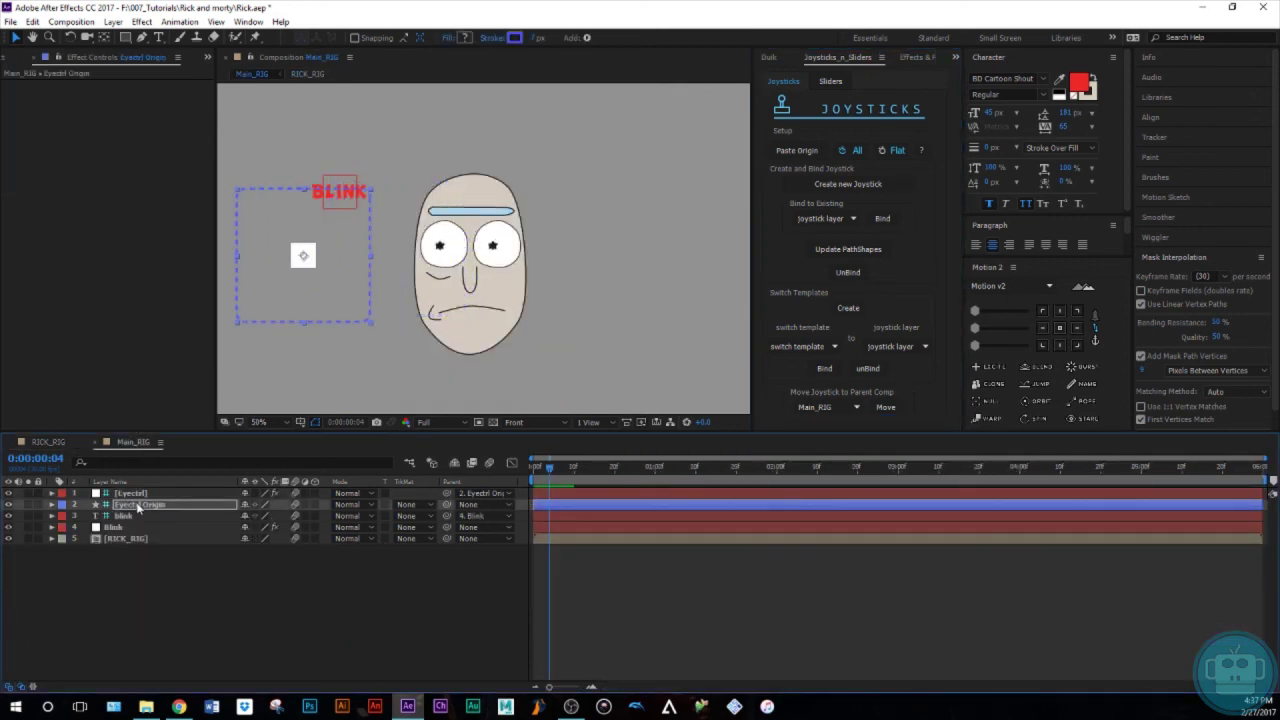
pyautogui.hotkey('shift', 'Down')
pyautogui.hotkey('shift', 'Down')
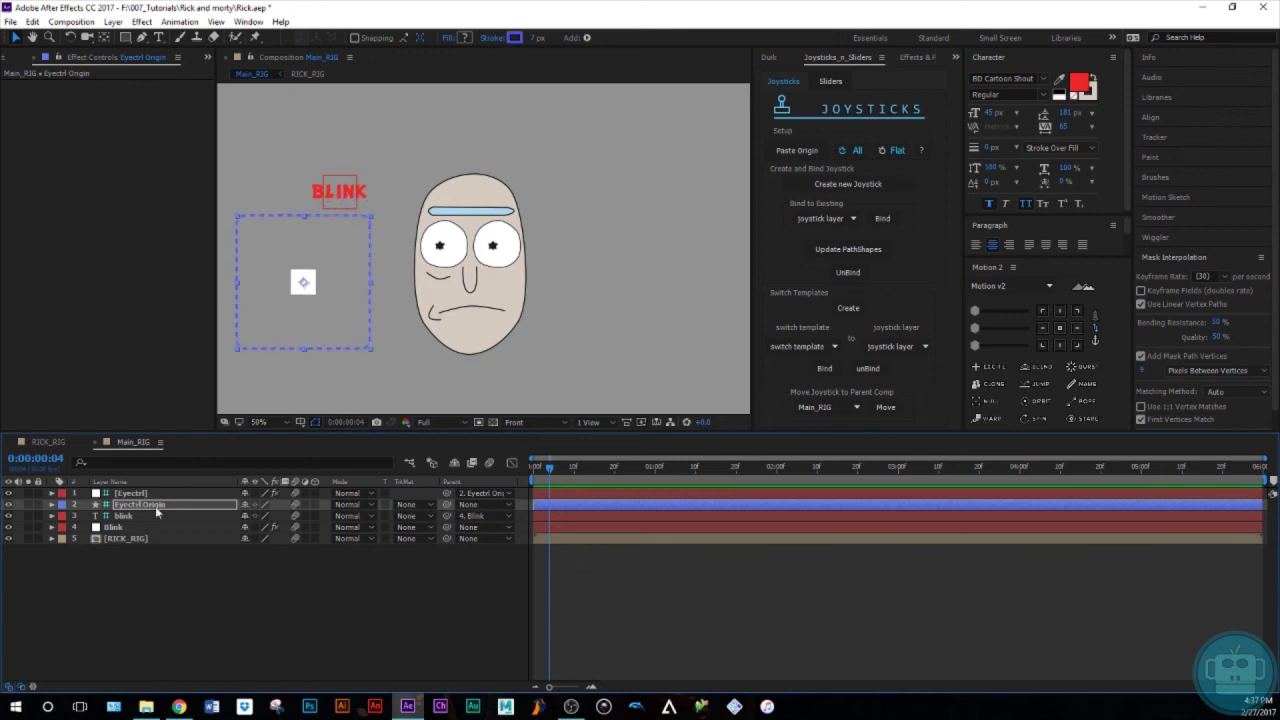
# Step: Test the Eyectrl joystick by moving its handle around, and reset its Position to 0, 0
pyautogui.click(160, 494)
pyautogui.moveTo(304, 283); pyautogui.dragTo(357, 279)
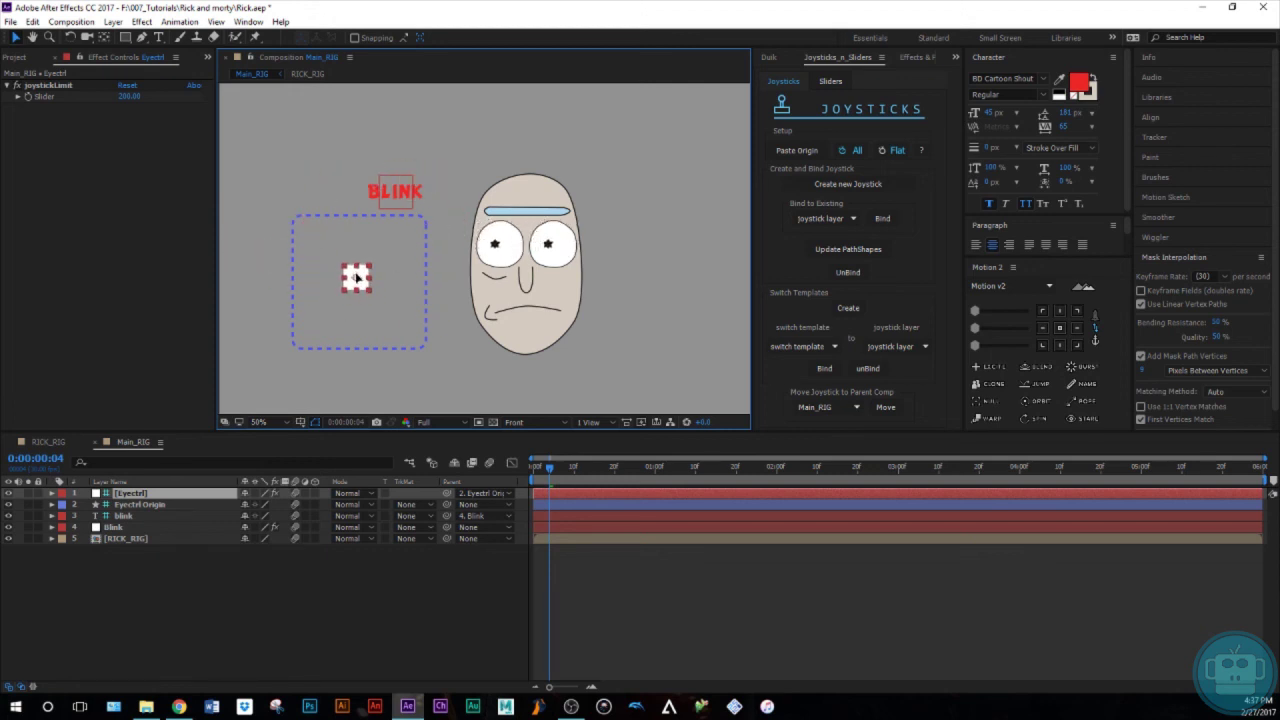
pyautogui.press('p')
pyautogui.click(250, 505)
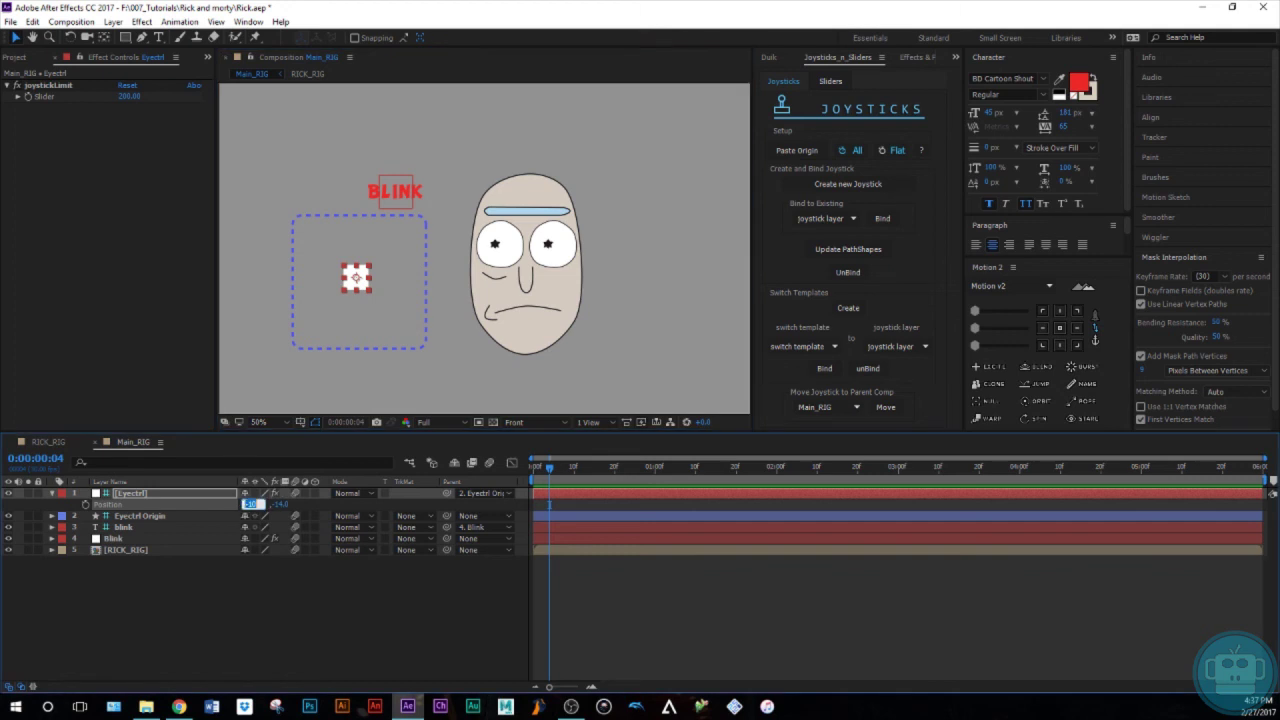
pyautogui.write('0')
pyautogui.press('Return')
pyautogui.click(266, 505)
pyautogui.write('00')
pyautogui.press('Return')
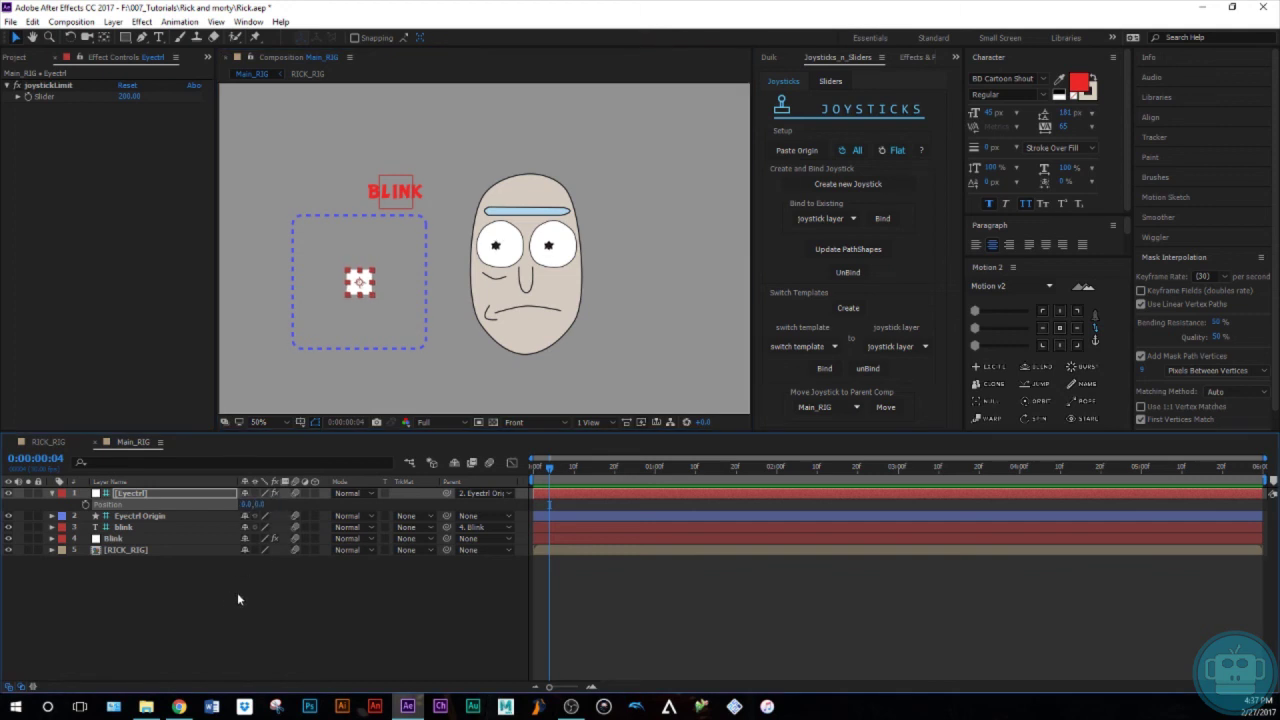
pyautogui.click(237, 597)
# Step: Duplicate the eye.R layer in RICK_RIG, rename the copy "matte" and give it an orange label
pyautogui.click(48, 442)
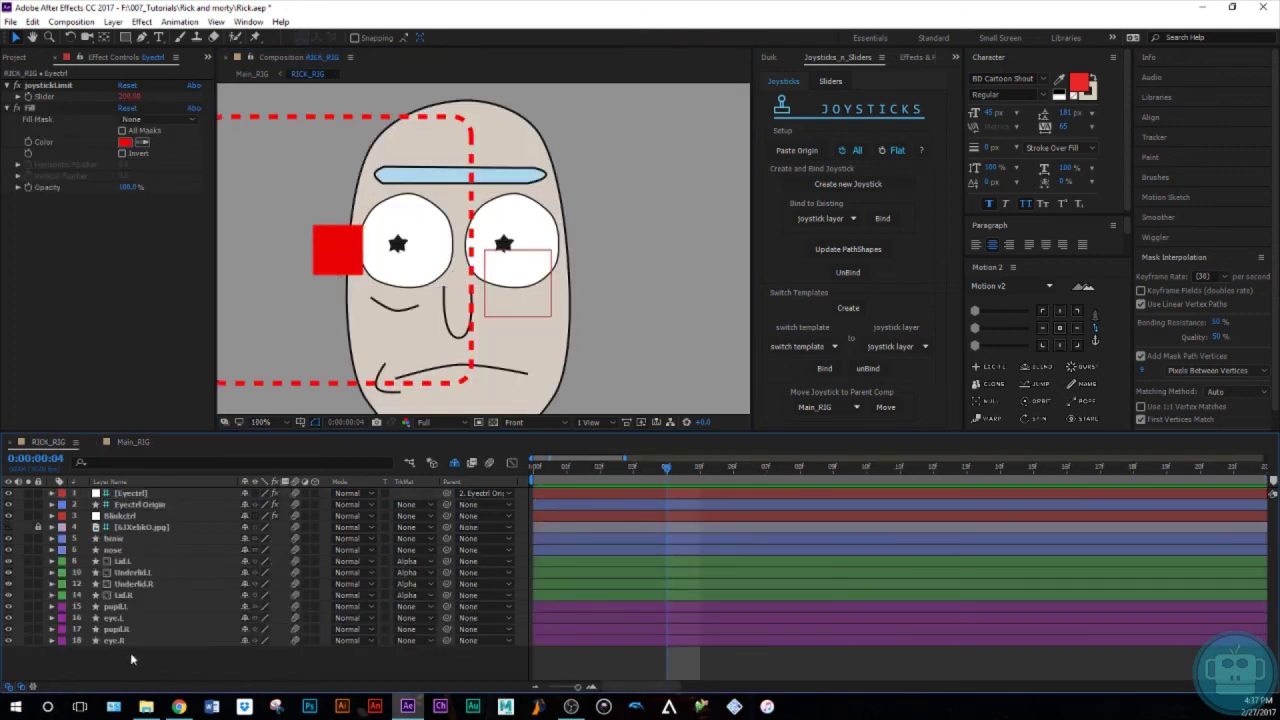
pyautogui.click(130, 641)
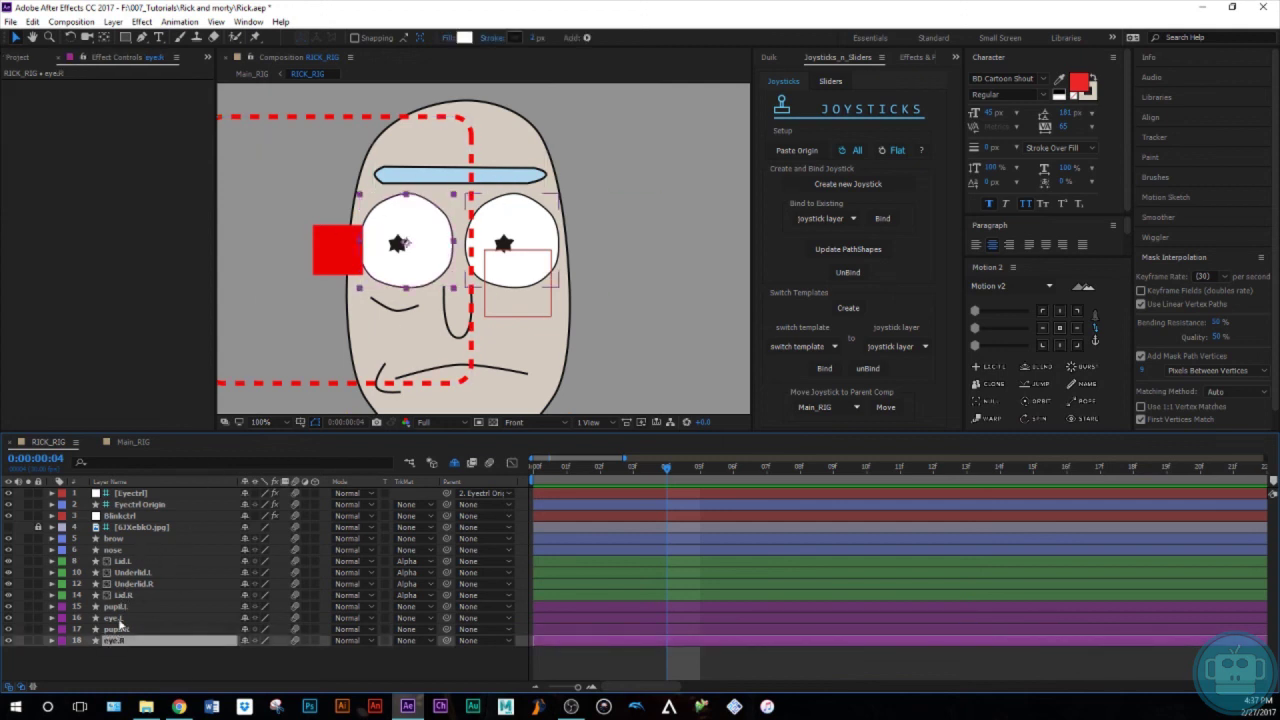
pyautogui.hotkey('ctrl', 'd')
pyautogui.press('Return')
pyautogui.write('matte')
pyautogui.press('Return')
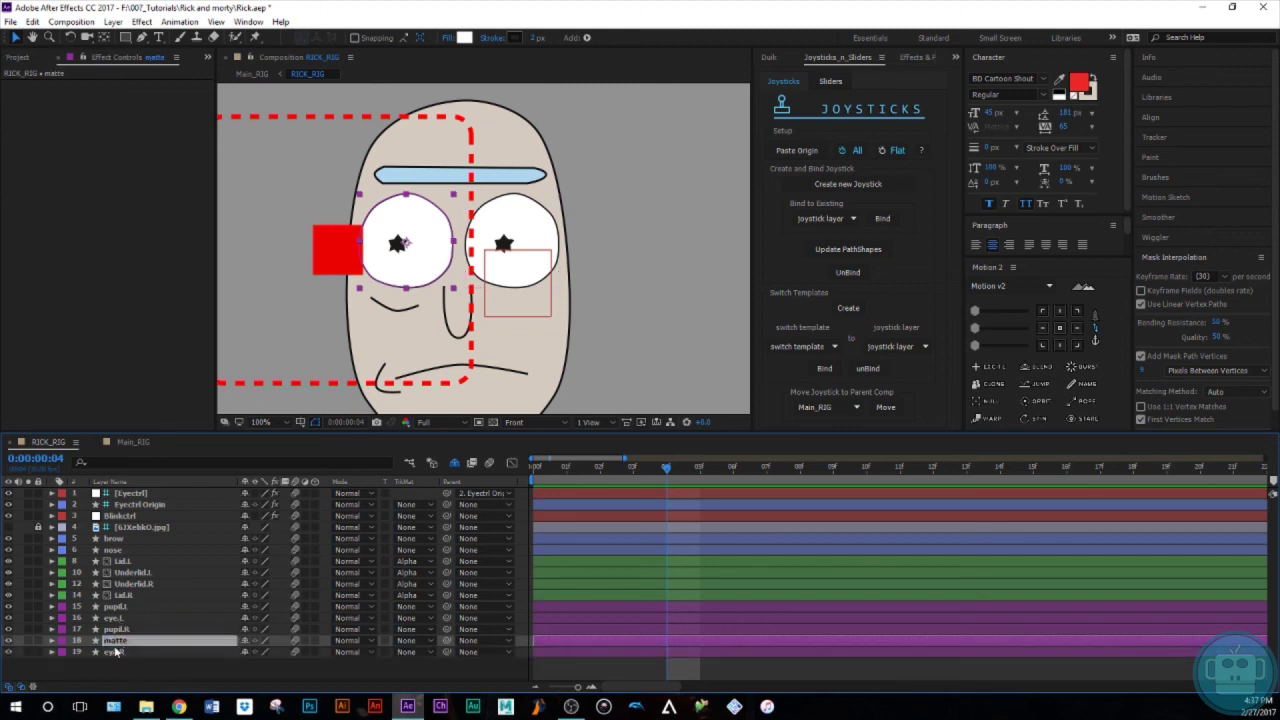
pyautogui.click(61, 641)
pyautogui.click(120, 564)
# Step: Place the matte layer hidden directly above pupil.R and set pupil.R's track matte to Alpha Matte "matte"
pyautogui.moveTo(132, 644); pyautogui.dragTo(128, 630)
pyautogui.click(8, 629)
pyautogui.click(120, 641)
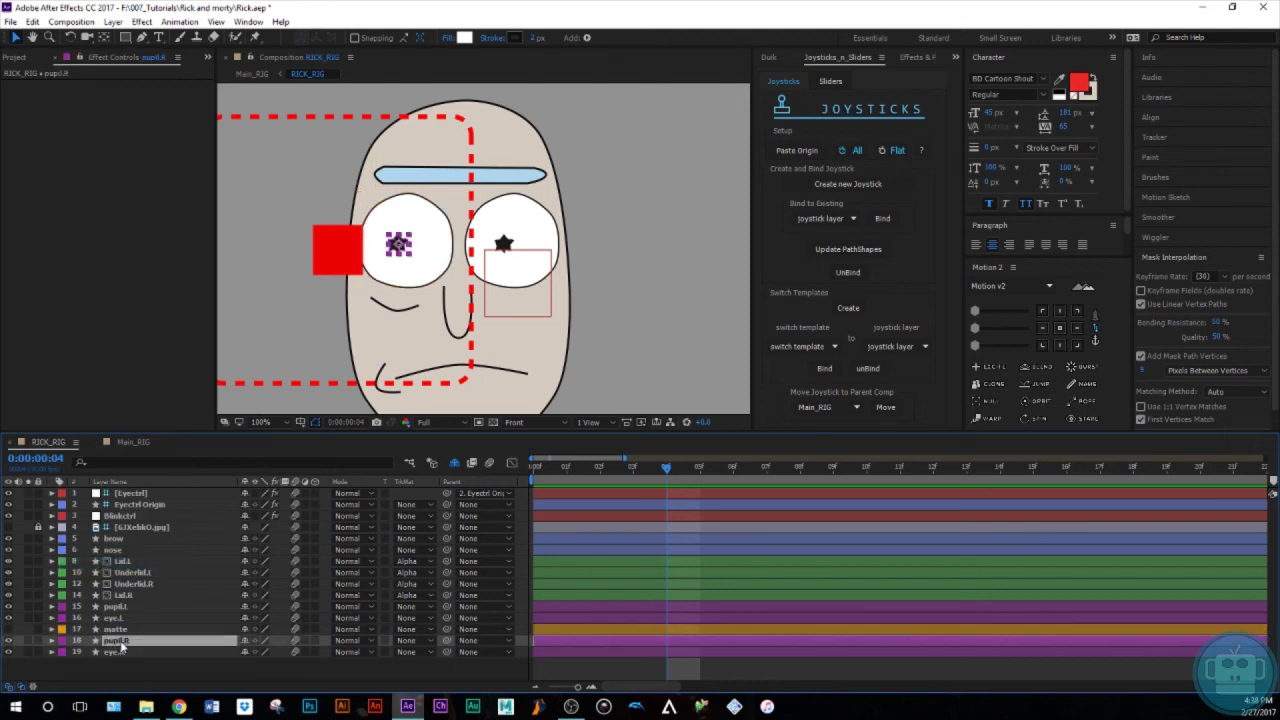
pyautogui.click(416, 641)
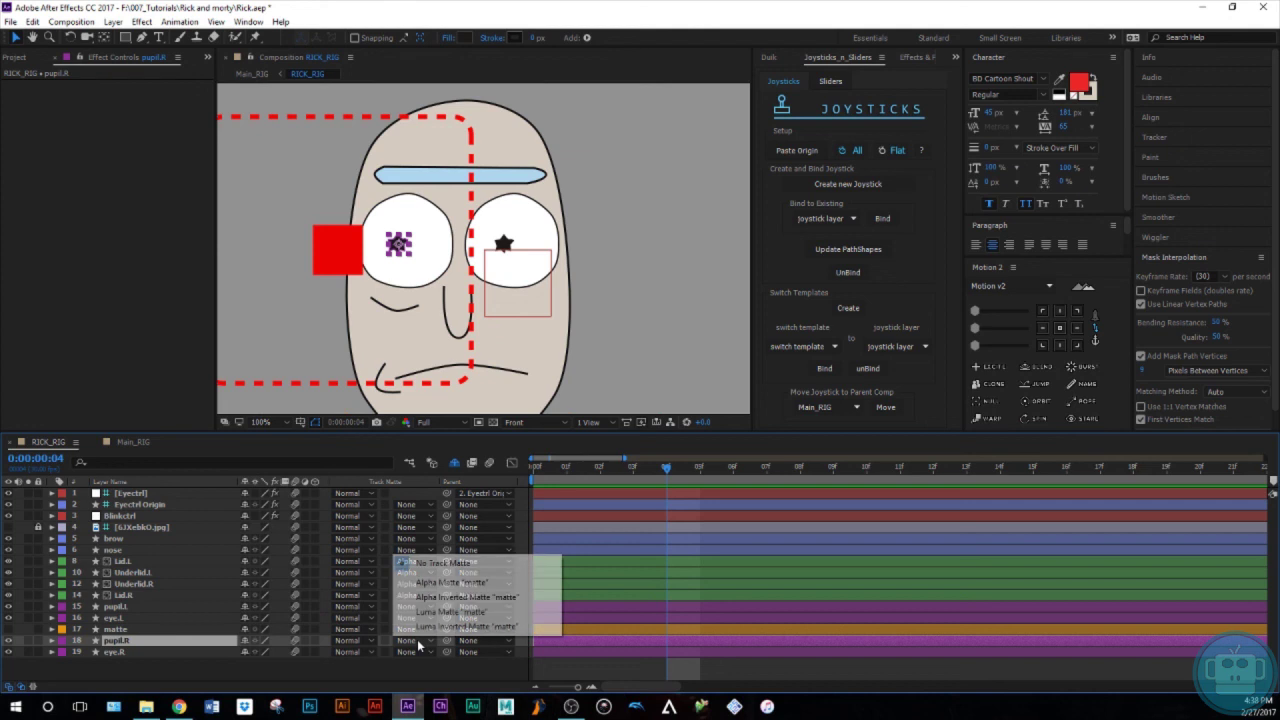
pyautogui.click(452, 582)
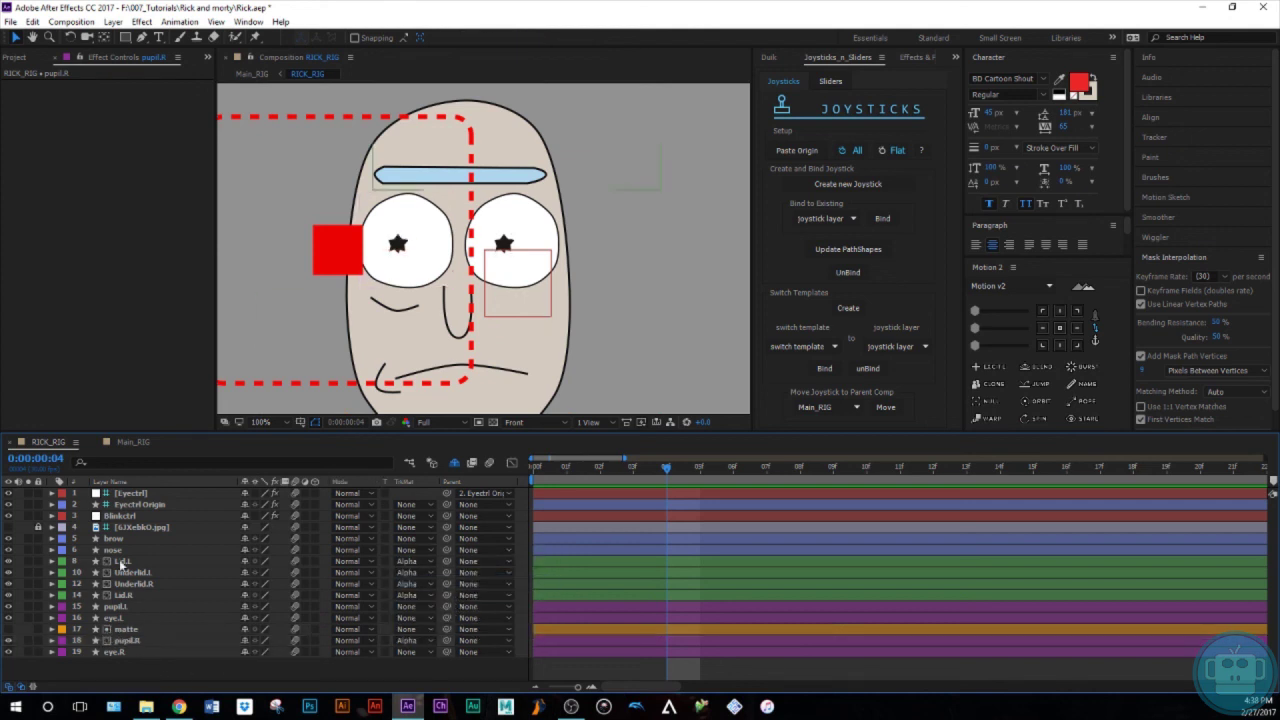
# Step: Move the Eyectrl joystick in Main_RIG to check how the matte clips pupil.R
pyautogui.click(128, 442)
pyautogui.moveTo(356, 289)
pyautogui.mouseDown()
pyautogui.moveTo(289, 255)
pyautogui.moveTo(343, 206)
pyautogui.moveTo(400, 189)
pyautogui.moveTo(443, 240)
pyautogui.moveTo(425, 309)
pyautogui.moveTo(348, 339)
pyautogui.moveTo(285, 278)
pyautogui.moveTo(376, 347)
pyautogui.moveTo(382, 296)
pyautogui.moveTo(360, 285)
pyautogui.mouseUp()
# Step: Duplicate the eye.L layer in RICK_RIG and rename the copy "matte"
pyautogui.click(48, 441)
pyautogui.click(118, 620)
pyautogui.click(118, 620)
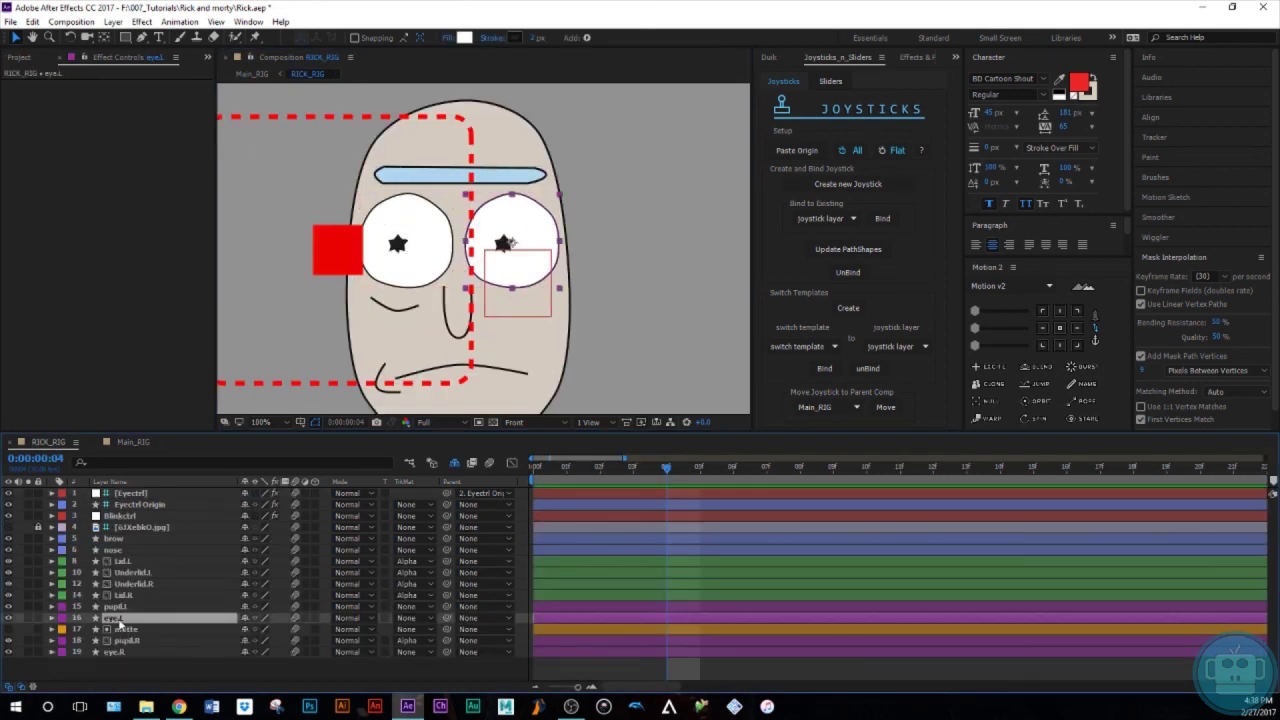
pyautogui.hotkey('ctrl', 'd')
pyautogui.press('Return')
pyautogui.write('a')
pyautogui.write('atte')
pyautogui.press('Return')
# Step: Move the new matte layer directly above pupil.L and give it an orange label
pyautogui.moveTo(120, 619); pyautogui.dragTo(122, 604)
pyautogui.click(62, 607)
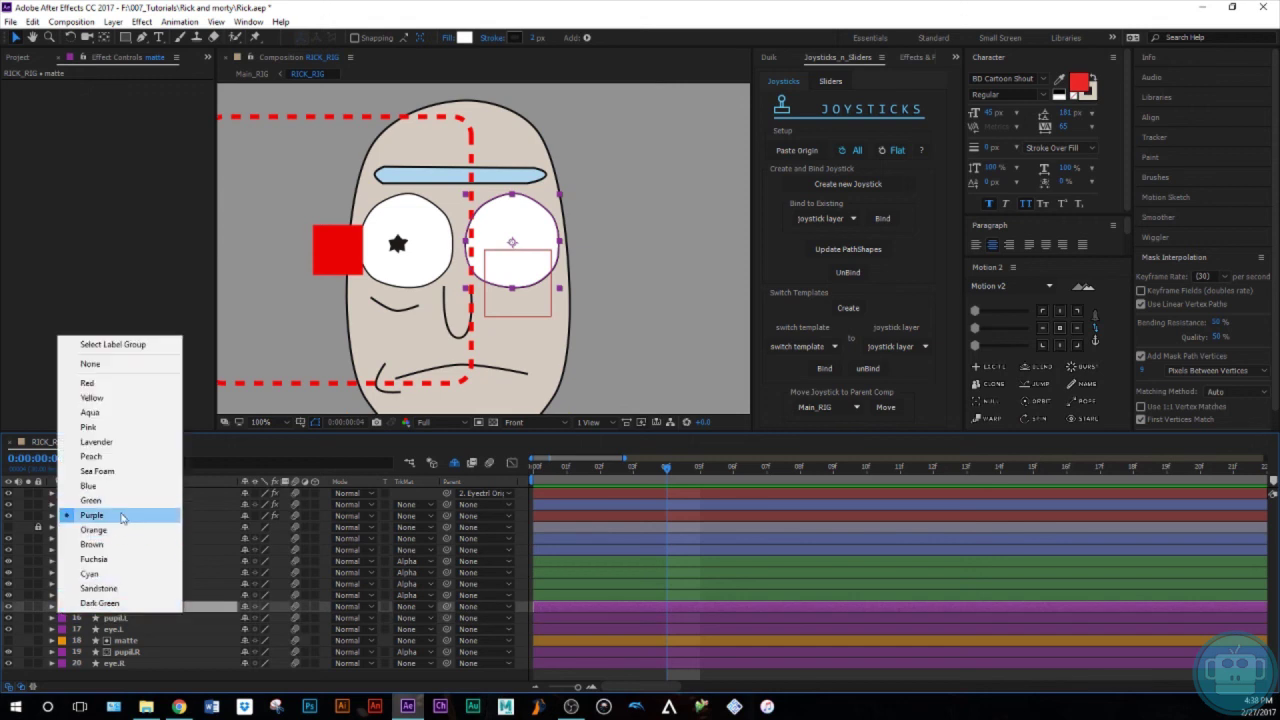
pyautogui.click(118, 530)
# Step: Hide the new matte layer and set pupil.L's track matte to Alpha Matte "matte"
pyautogui.click(8, 618)
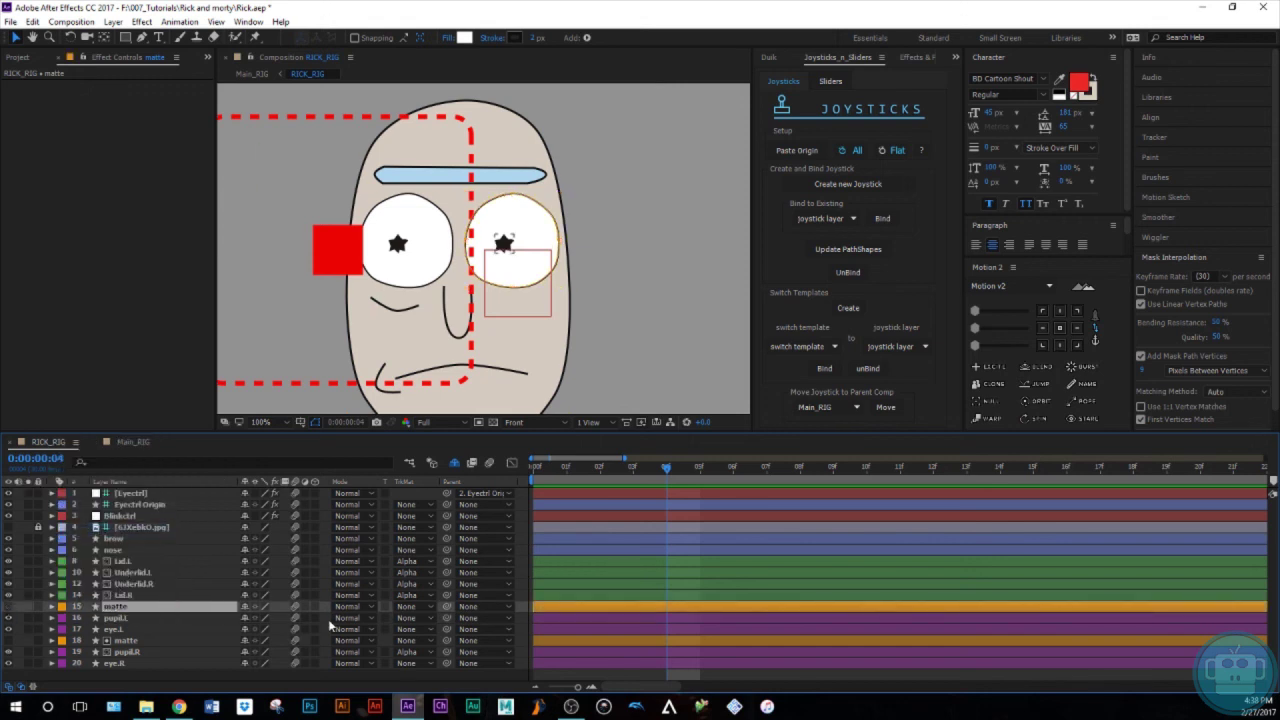
pyautogui.click(406, 618)
pyautogui.click(451, 560)
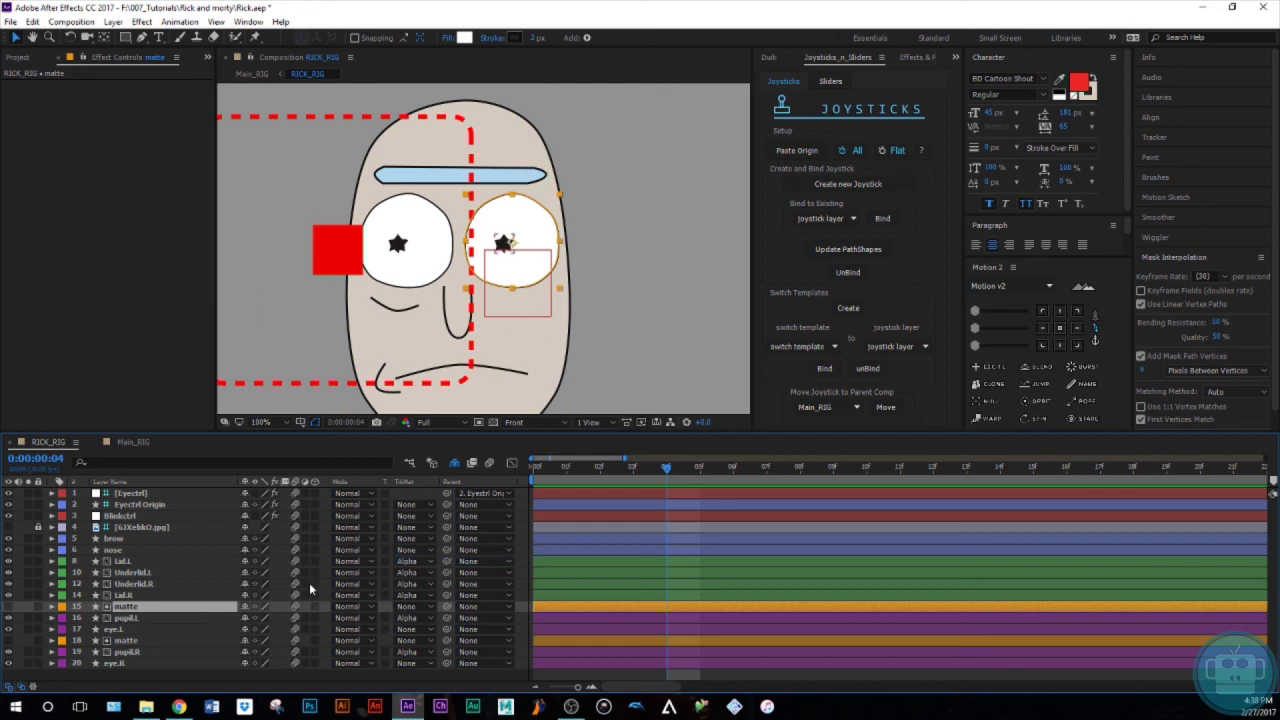
# Step: Move the Eyectrl joystick in Main_RIG to check both matted pupils, and undo the move
pyautogui.click(130, 442)
pyautogui.moveTo(357, 281)
pyautogui.mouseDown()
pyautogui.moveTo(420, 289)
pyautogui.moveTo(408, 232)
pyautogui.moveTo(287, 282)
pyautogui.moveTo(400, 320)
pyautogui.moveTo(369, 281)
pyautogui.moveTo(349, 326)
pyautogui.moveTo(338, 288)
pyautogui.moveTo(354, 284)
pyautogui.mouseUp()
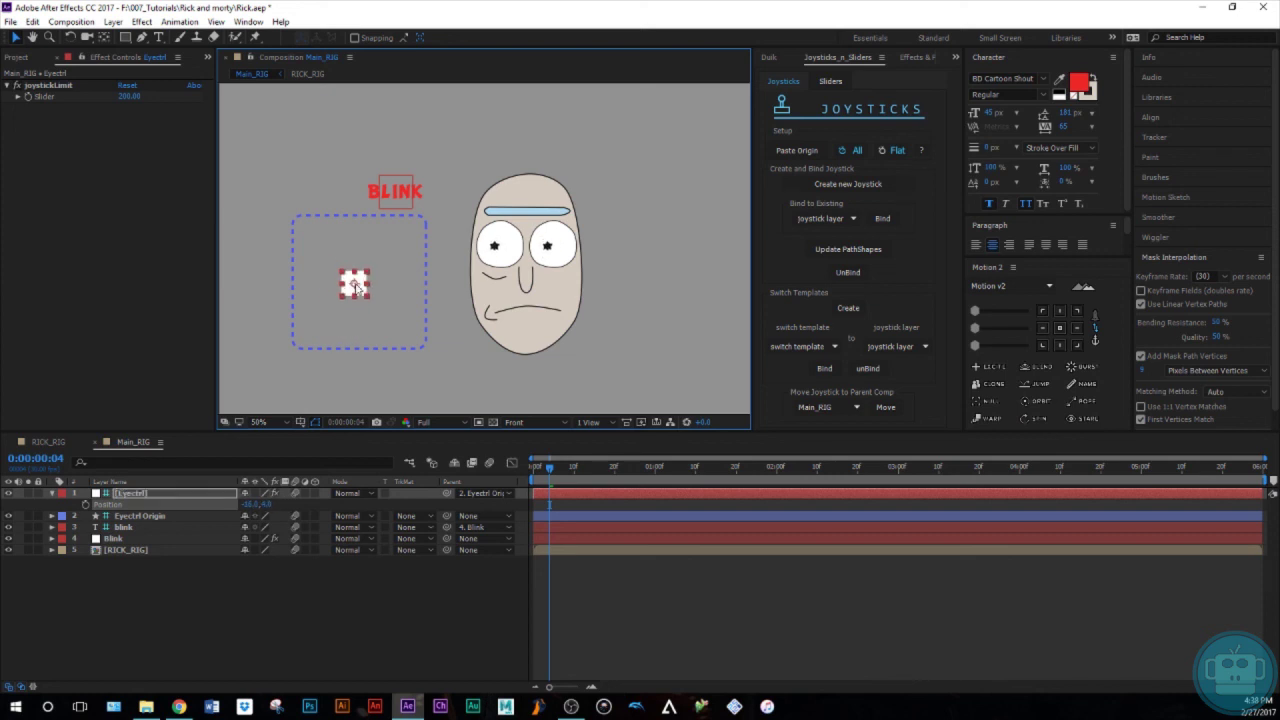
pyautogui.hotkey('ctrl', 'z')
# Step: Test the blink by adjusting the Blink layer's Lid.R, Lid.L, Underlid.R and Underlid.L sliders together and returning them to 0, and deselect the layer
pyautogui.click(393, 195)
pyautogui.click(391, 209)
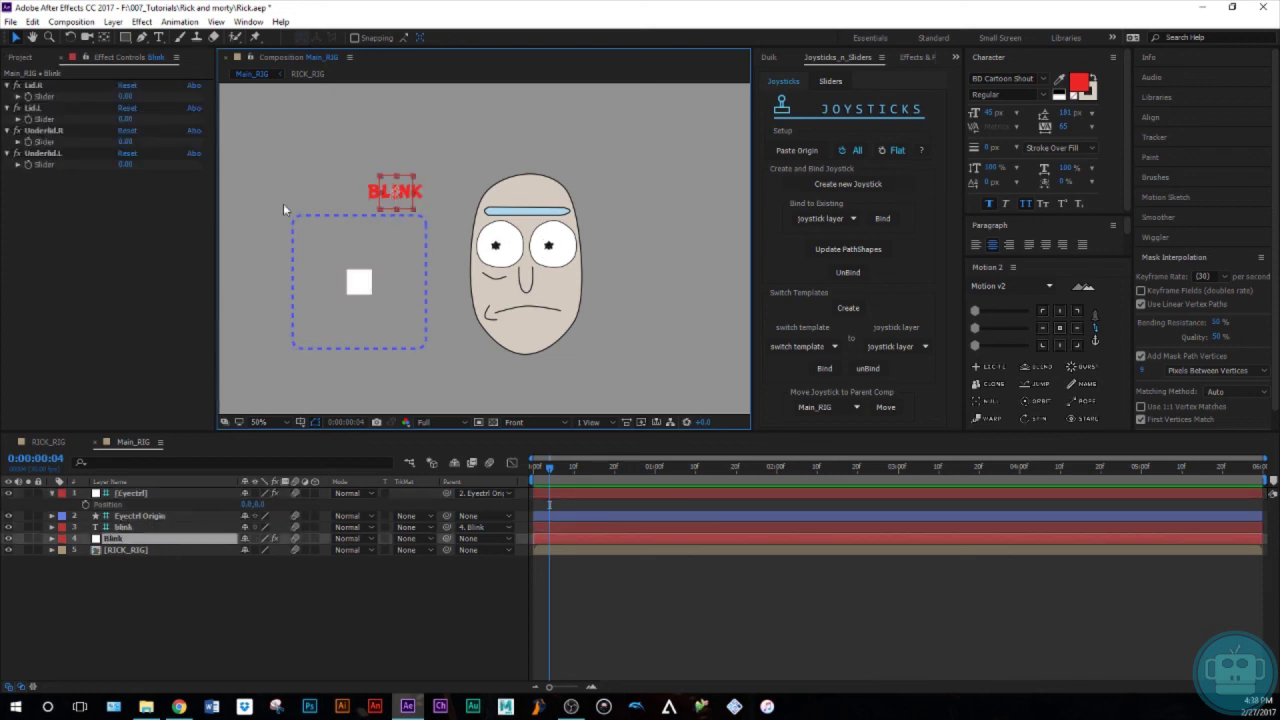
pyautogui.click(35, 86)
pyautogui.keyDown('shift'); pyautogui.click(50, 154); pyautogui.keyUp('shift')
pyautogui.moveTo(125, 164)
pyautogui.mouseDown()
pyautogui.moveTo(148, 164)
pyautogui.moveTo(125, 155)
pyautogui.mouseUp()
pyautogui.click(125, 153)
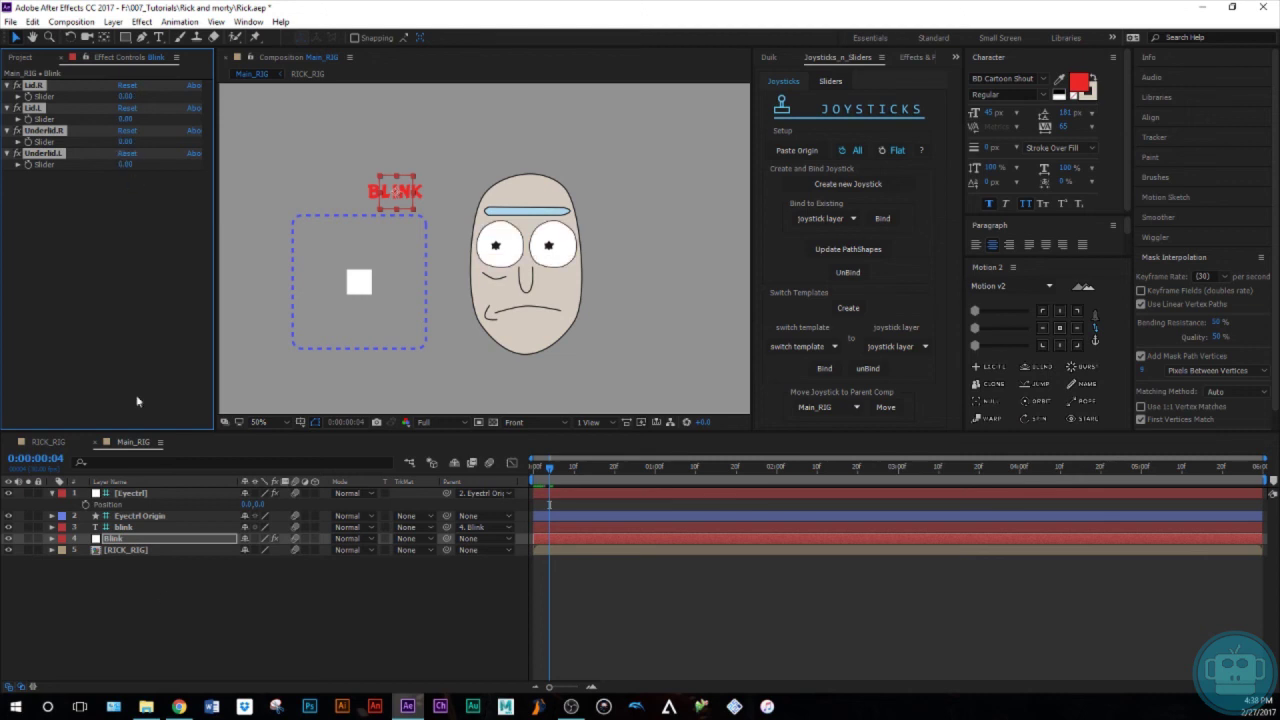
pyautogui.click(167, 598)
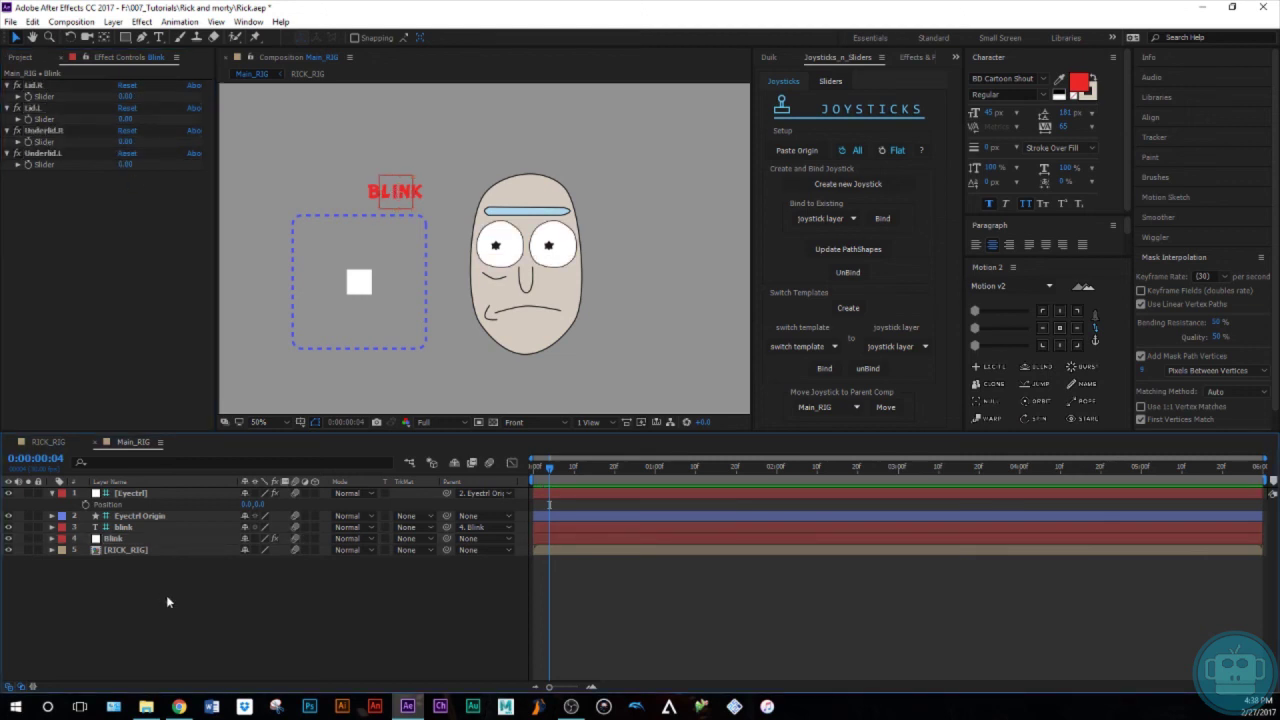